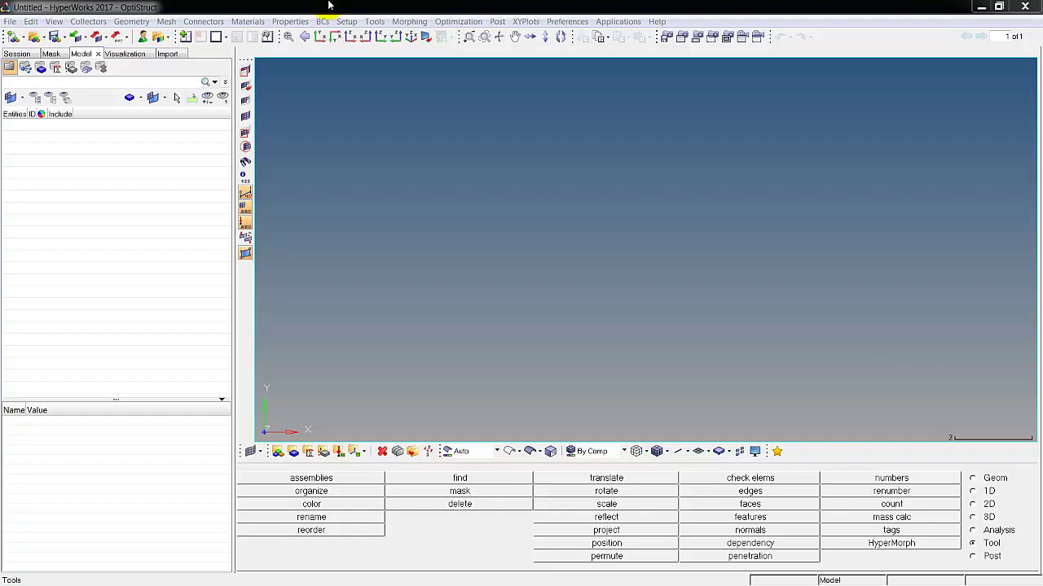
Step: Import the drill bit geometry from foret2.STEP with automatic file type detection and a scale factor of 1.0
{"action": "left_click", "coordinate": [10, 21]}
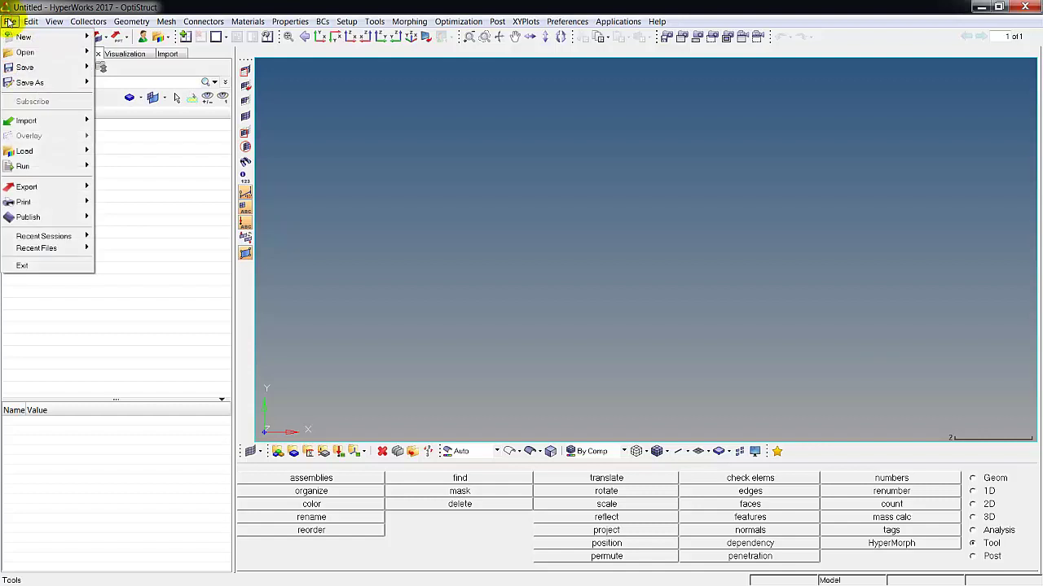
{"action": "mouse_move", "coordinate": [30, 121]}
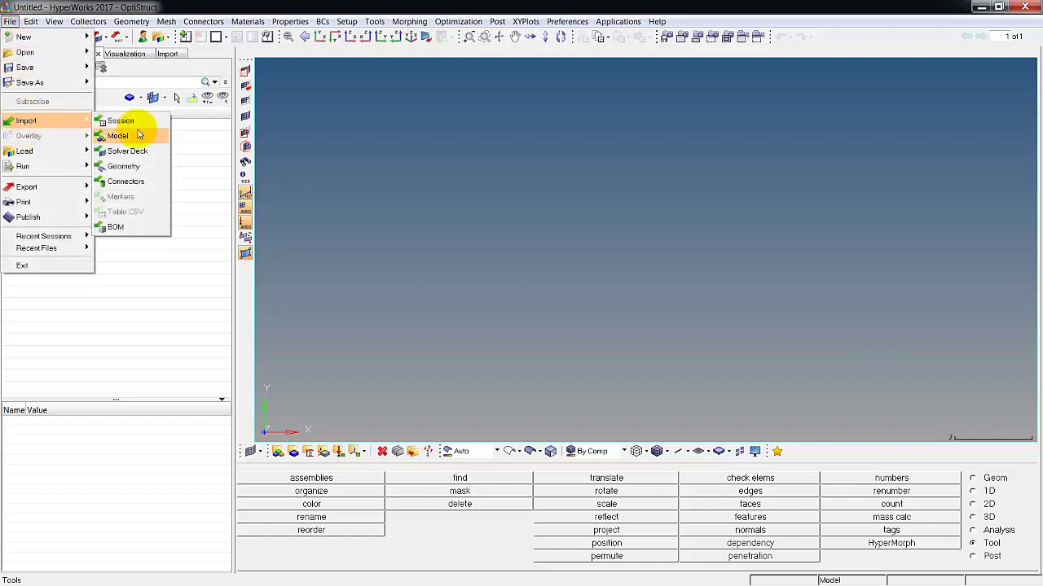
{"action": "left_click", "coordinate": [124, 166]}
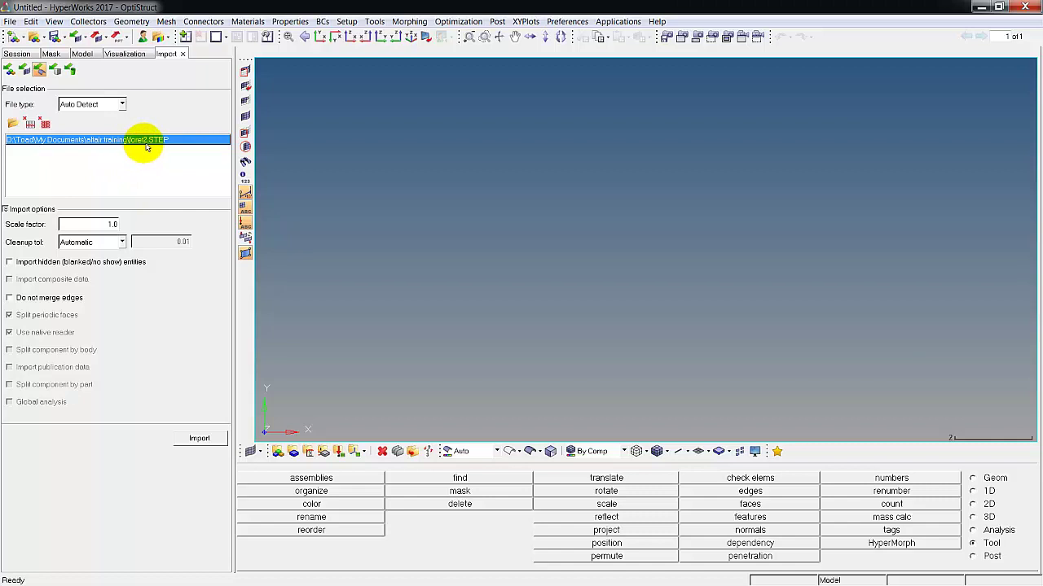
{"action": "left_click", "coordinate": [200, 441]}
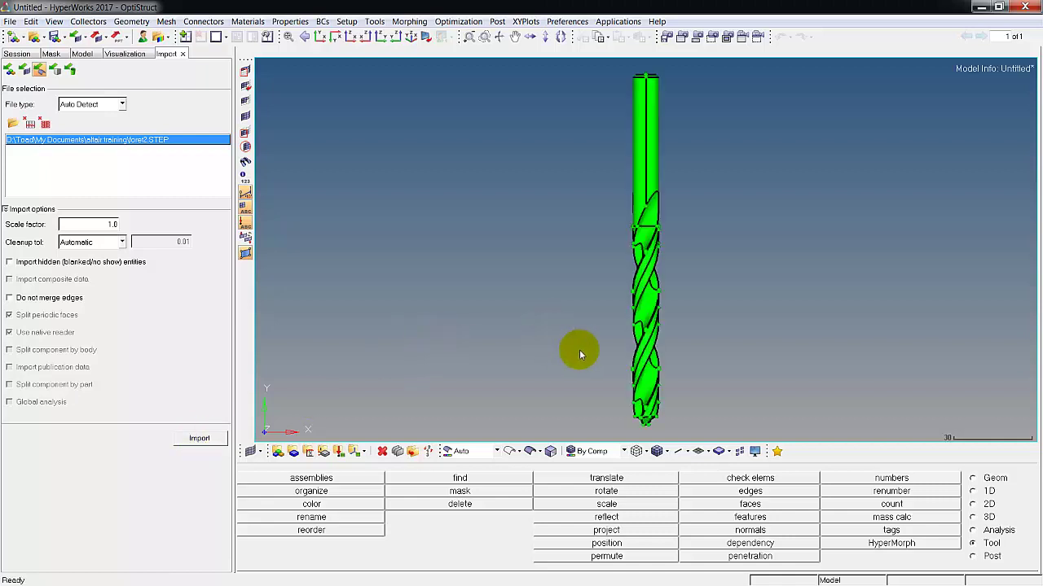
{"action": "left_click_drag", "start_coordinate": [671, 338], "coordinate": [367, 202], "text": "ctrl"}
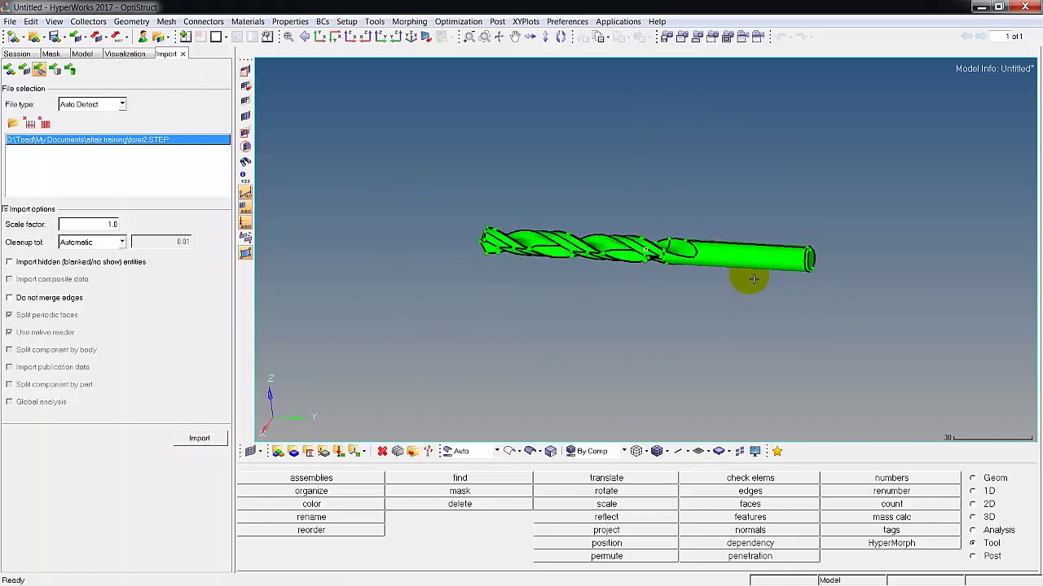
{"action": "left_click_drag", "start_coordinate": [749, 280], "coordinate": [366, 268], "text": "ctrl"}
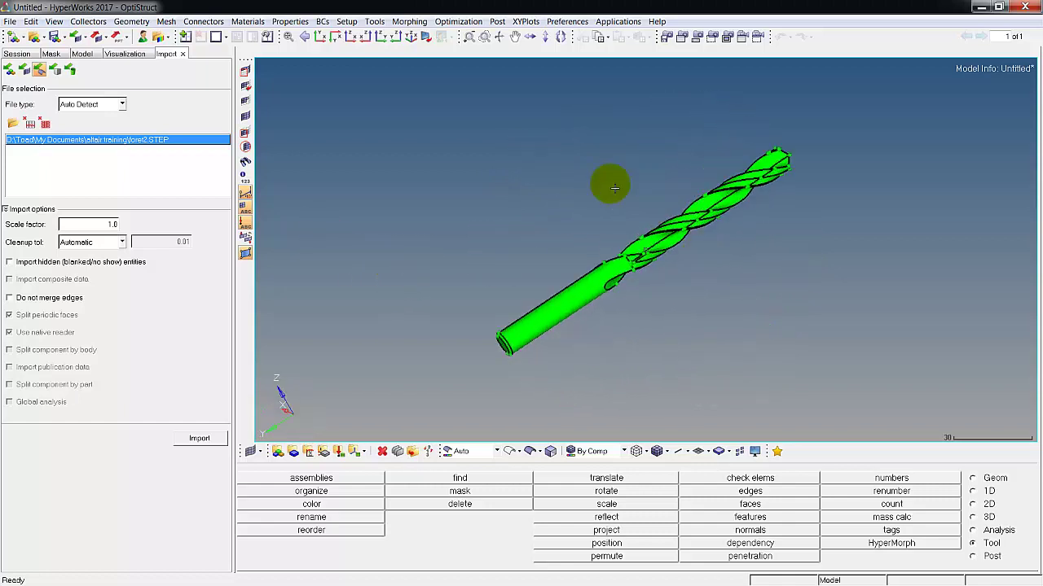
Step: Change the display color of the foret2 component to orange
{"action": "left_click", "coordinate": [82, 53]}
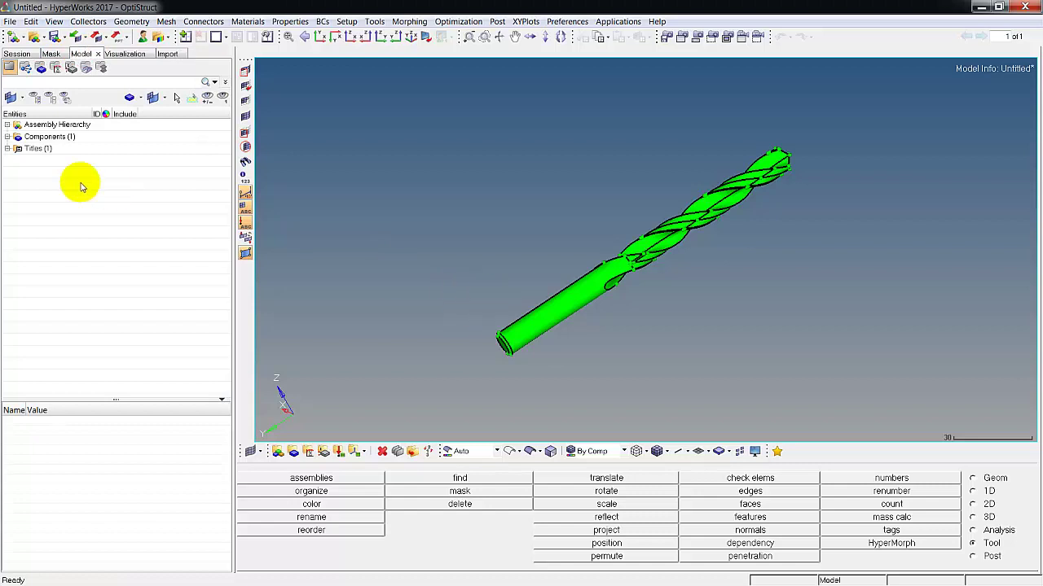
{"action": "left_click", "coordinate": [7, 136]}
{"action": "left_click", "coordinate": [106, 148]}
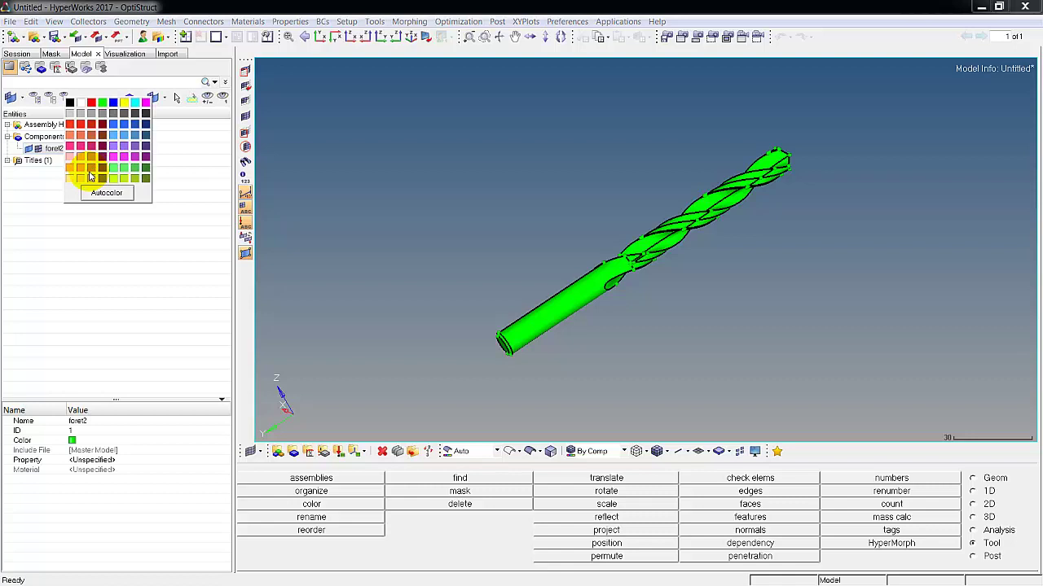
{"action": "left_click", "coordinate": [82, 171]}
{"action": "left_click", "coordinate": [503, 275]}
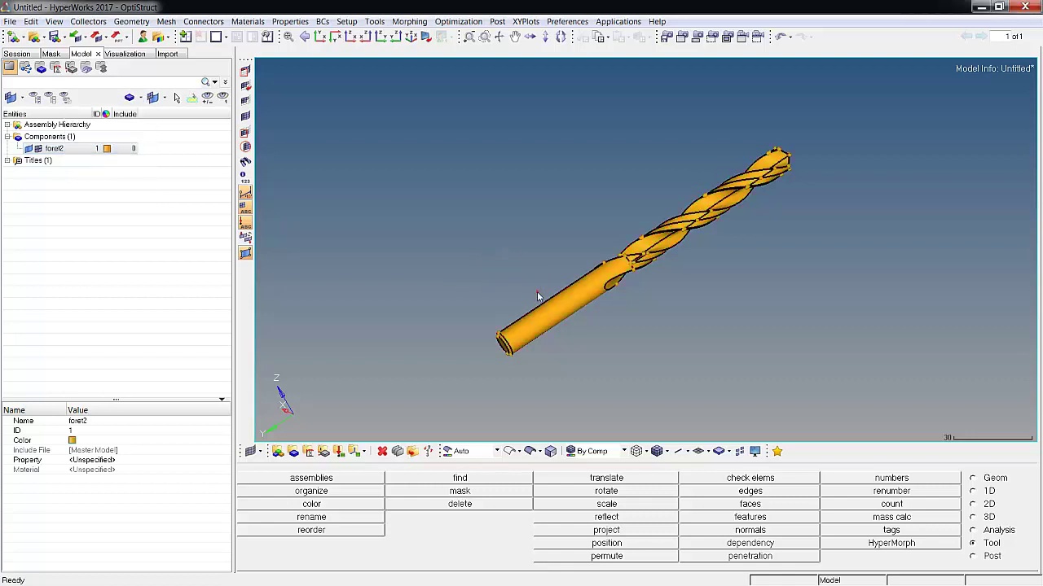
{"action": "left_click_drag", "start_coordinate": [578, 354], "coordinate": [526, 286], "text": "ctrl"}
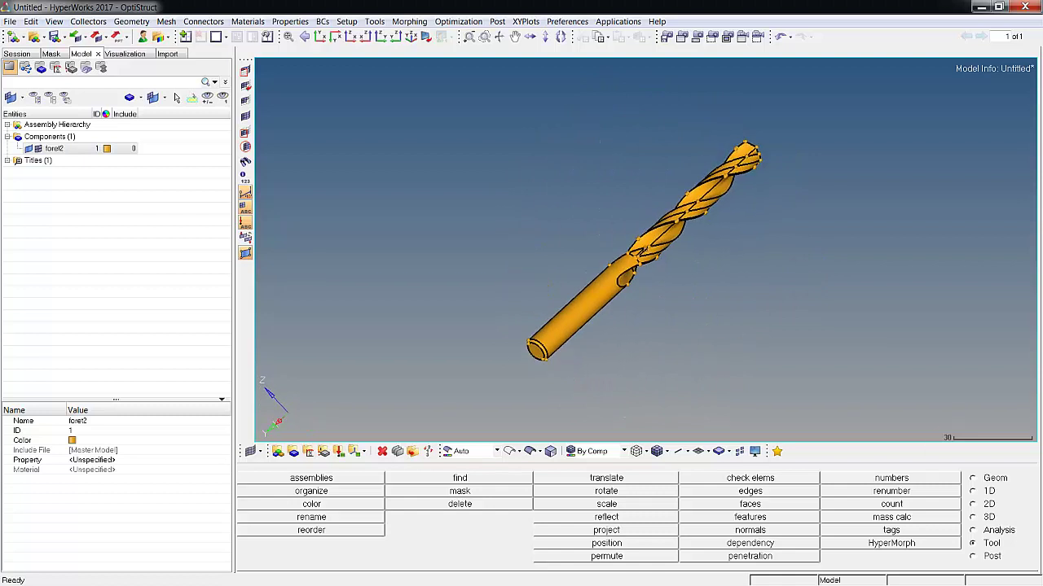
Step: Set the 3D tetramesh tool to the Tetra mesh method and leave it
{"action": "left_click", "coordinate": [972, 518]}
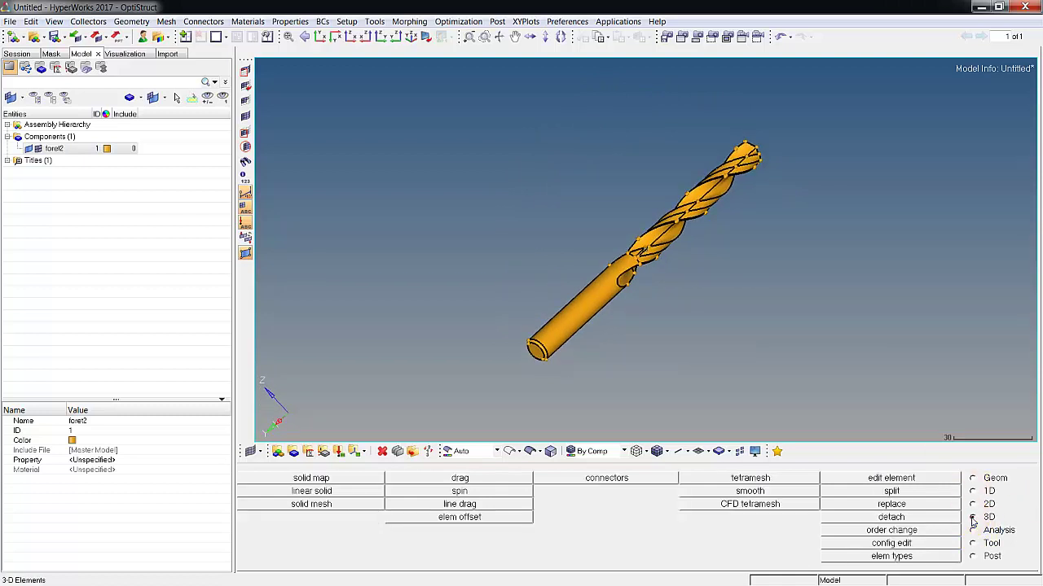
{"action": "left_click", "coordinate": [764, 481]}
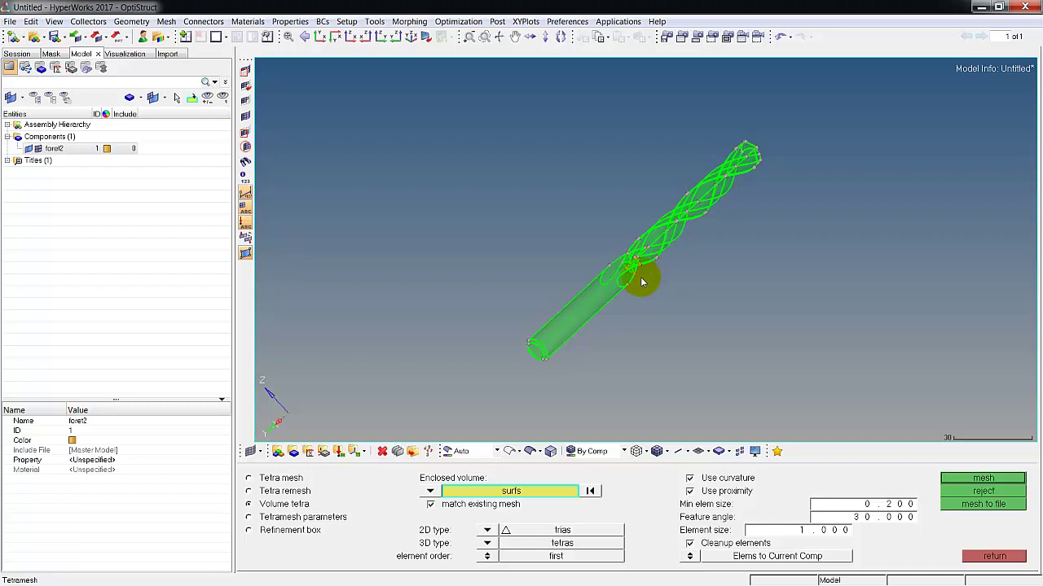
{"action": "left_click", "coordinate": [253, 481]}
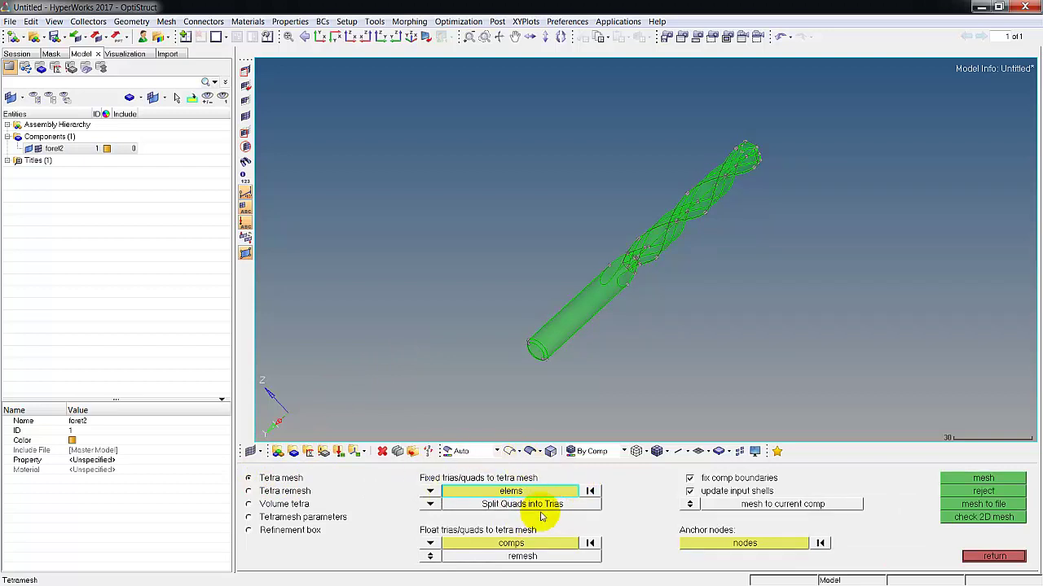
{"action": "left_click", "coordinate": [997, 556]}
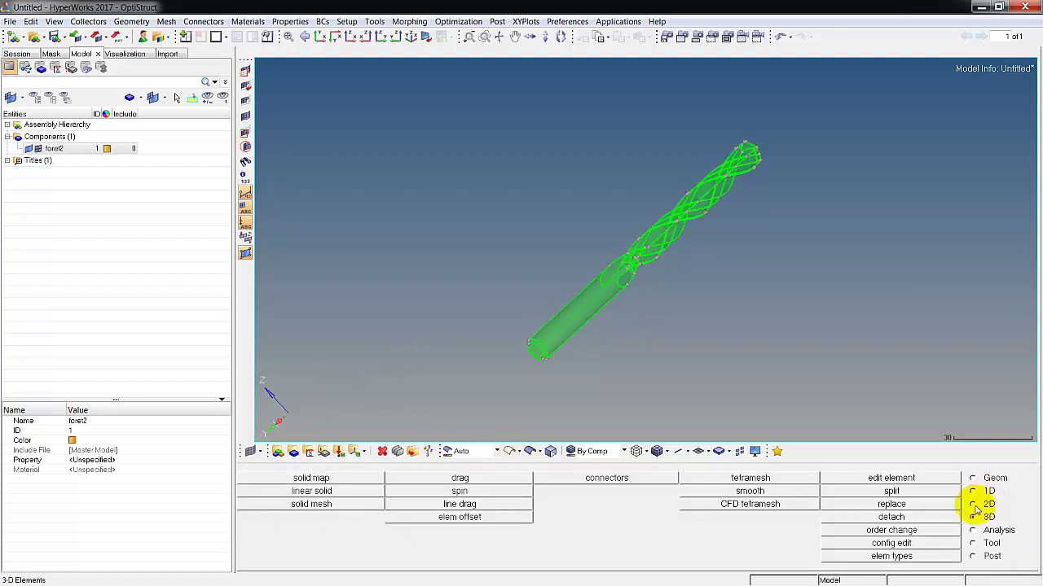
Step: Automesh all displayed drill surfaces with the size and bias method, using trias at an element size of 1.000
{"action": "left_click", "coordinate": [973, 504]}
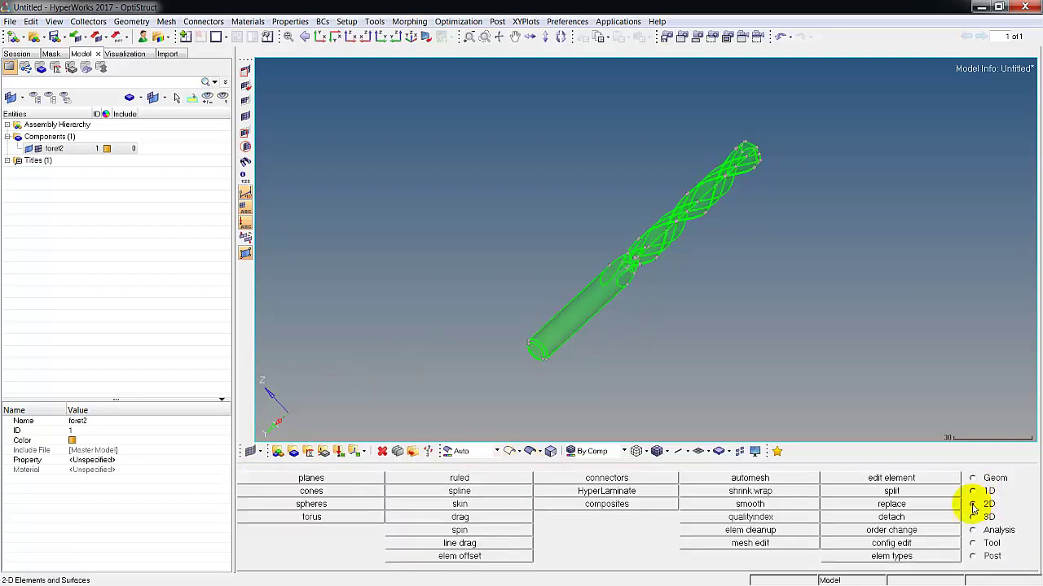
{"action": "left_click", "coordinate": [750, 479]}
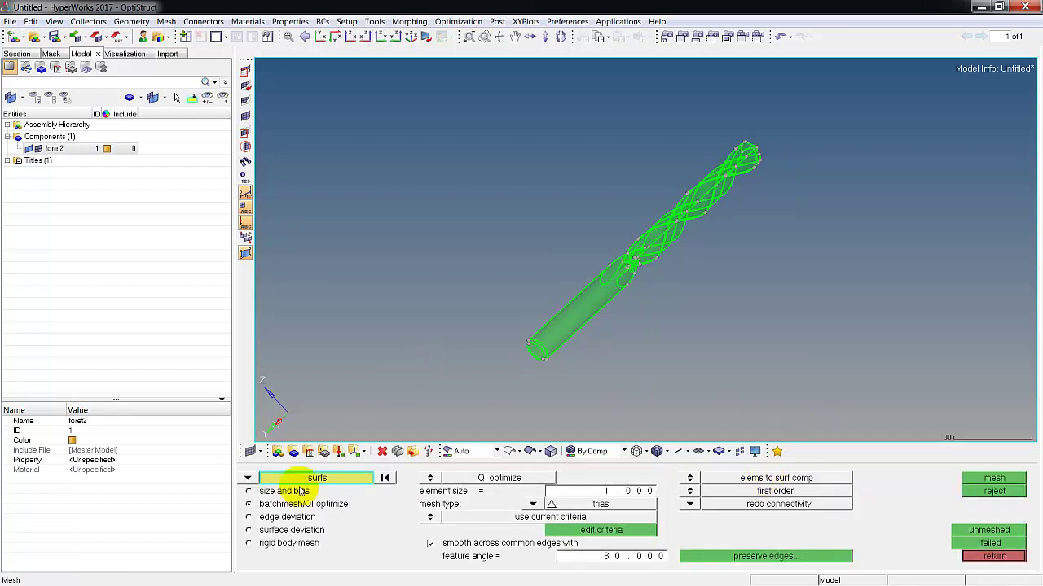
{"action": "left_click", "coordinate": [250, 492]}
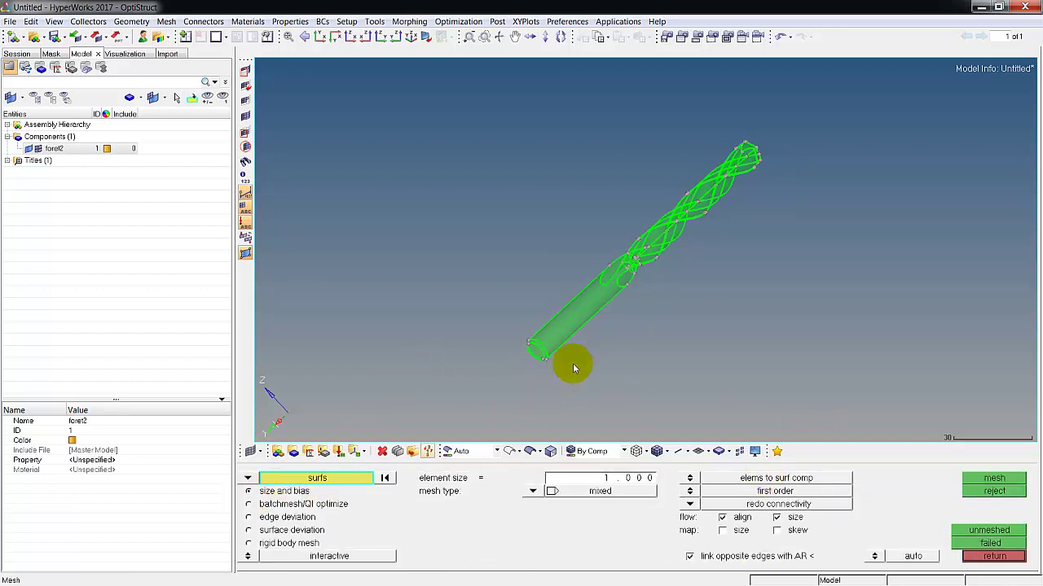
{"action": "left_click", "coordinate": [542, 349]}
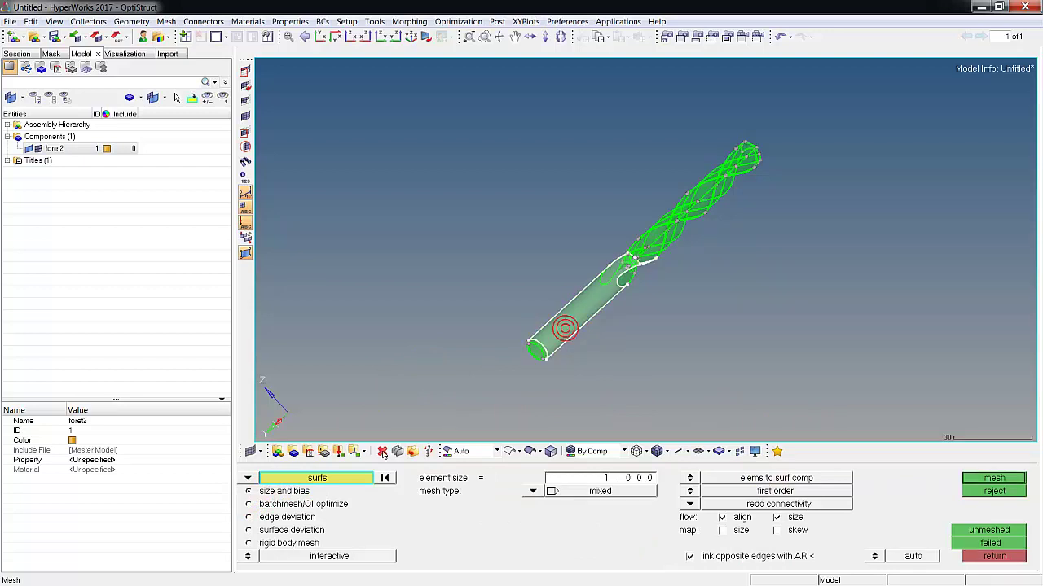
{"action": "left_click", "coordinate": [297, 478]}
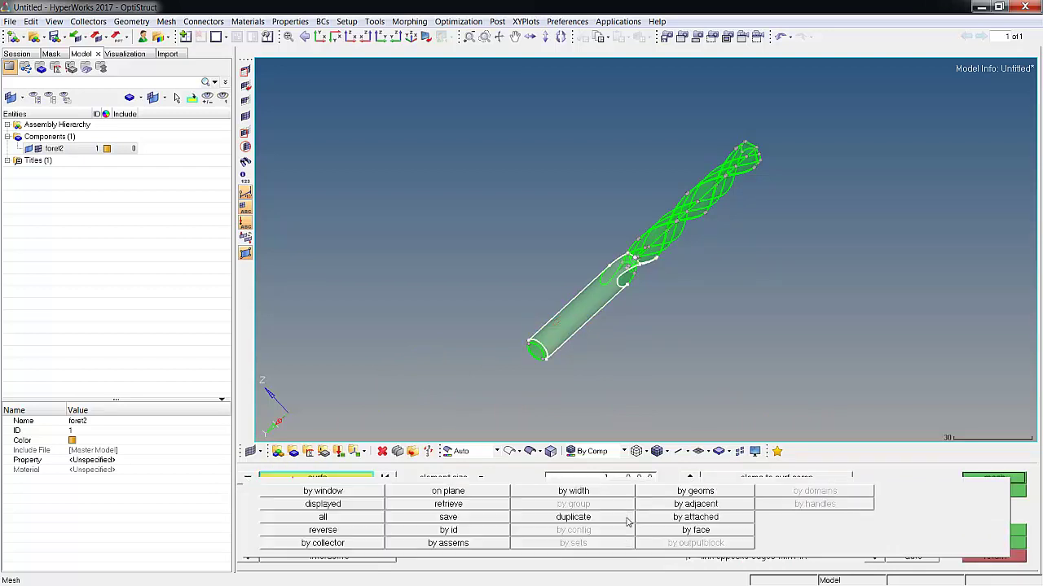
{"action": "left_click", "coordinate": [301, 504]}
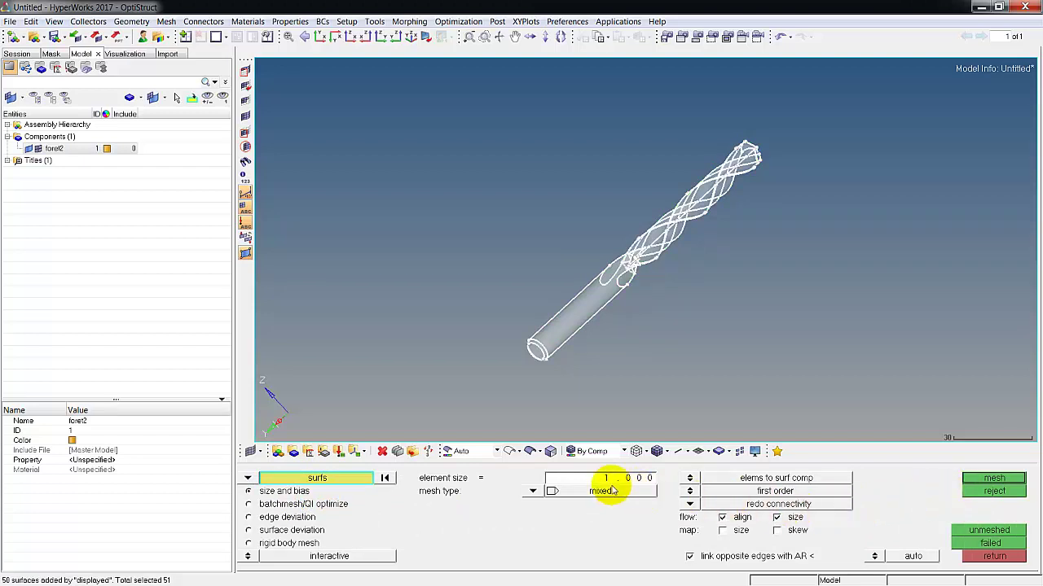
{"action": "left_click", "coordinate": [530, 495]}
{"action": "left_click", "coordinate": [524, 497]}
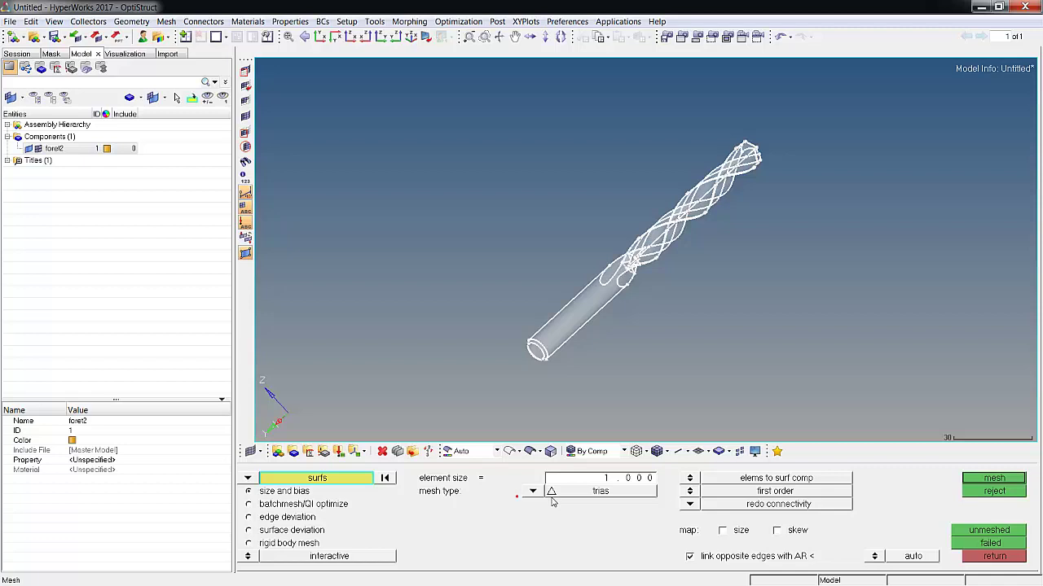
{"action": "left_click", "coordinate": [984, 481]}
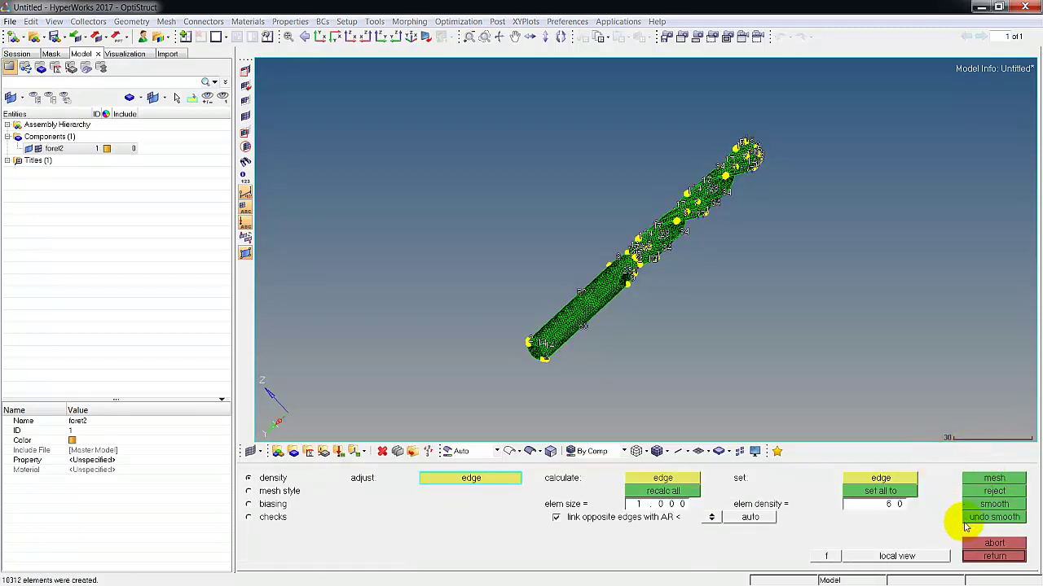
{"action": "left_click", "coordinate": [992, 557]}
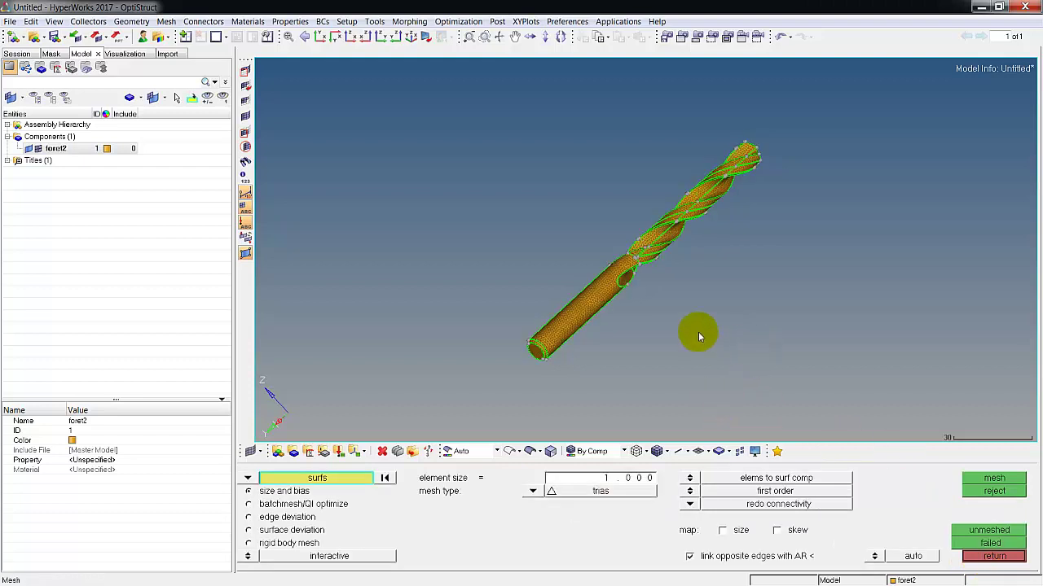
{"action": "left_click_drag", "start_coordinate": [698, 336], "coordinate": [539, 198], "text": "ctrl"}
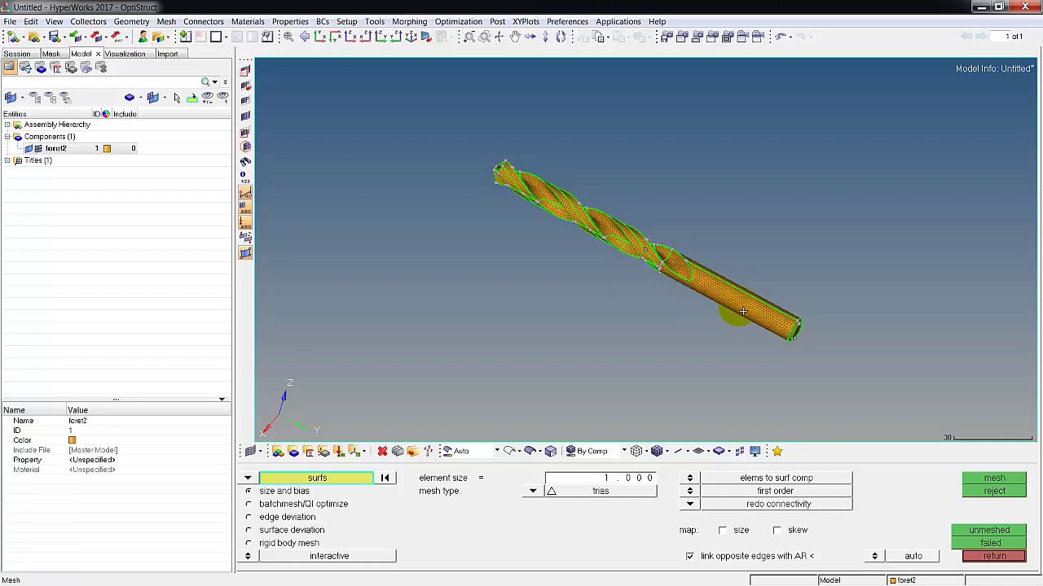
{"action": "left_click_drag", "start_coordinate": [743, 311], "coordinate": [435, 254], "text": "ctrl"}
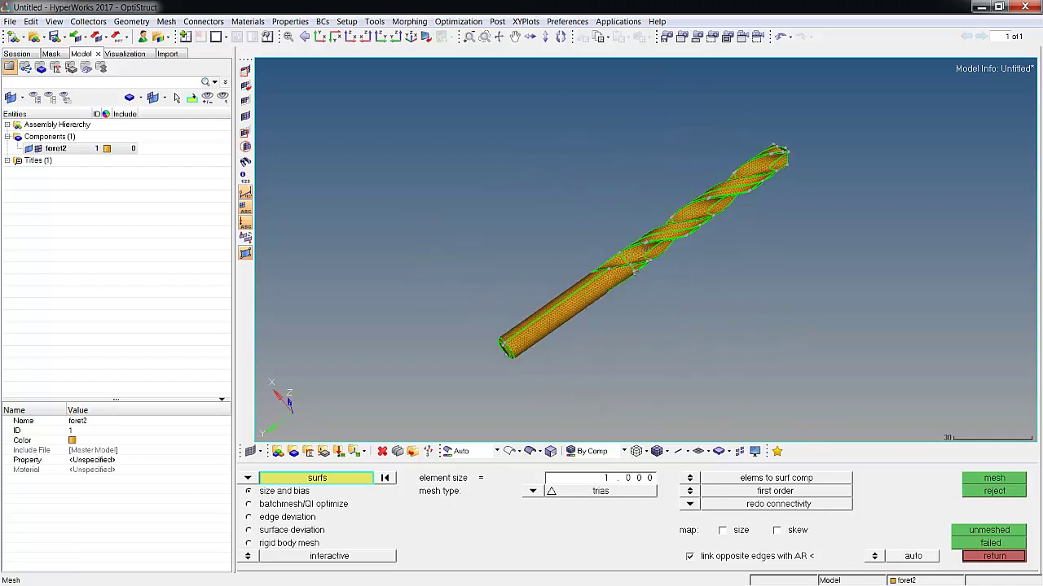
{"action": "left_click", "coordinate": [982, 560]}
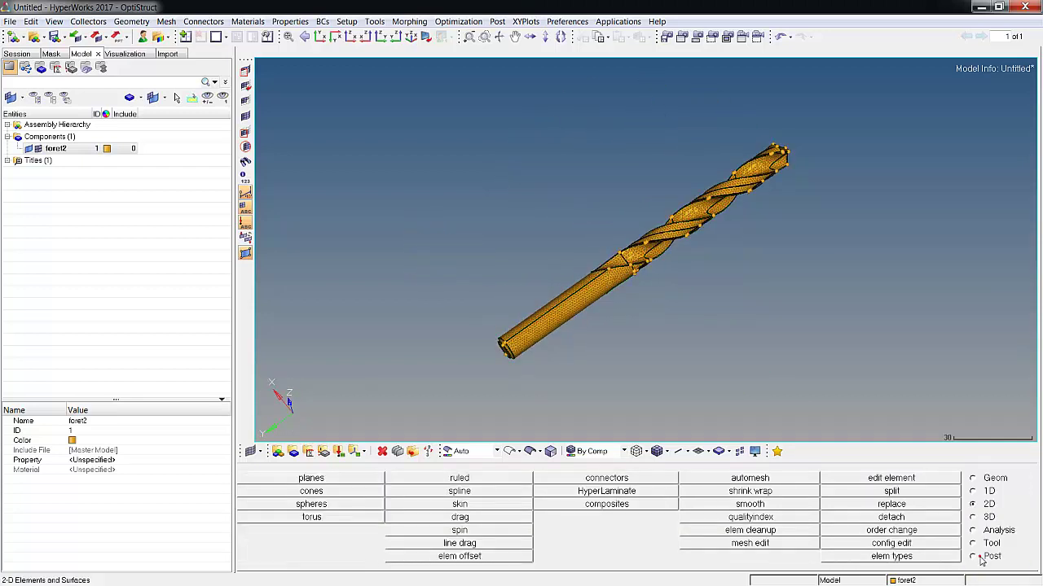
Step: Create a new component in the model and name it tets
{"action": "right_click", "coordinate": [102, 176]}
{"action": "mouse_move", "coordinate": [122, 184]}
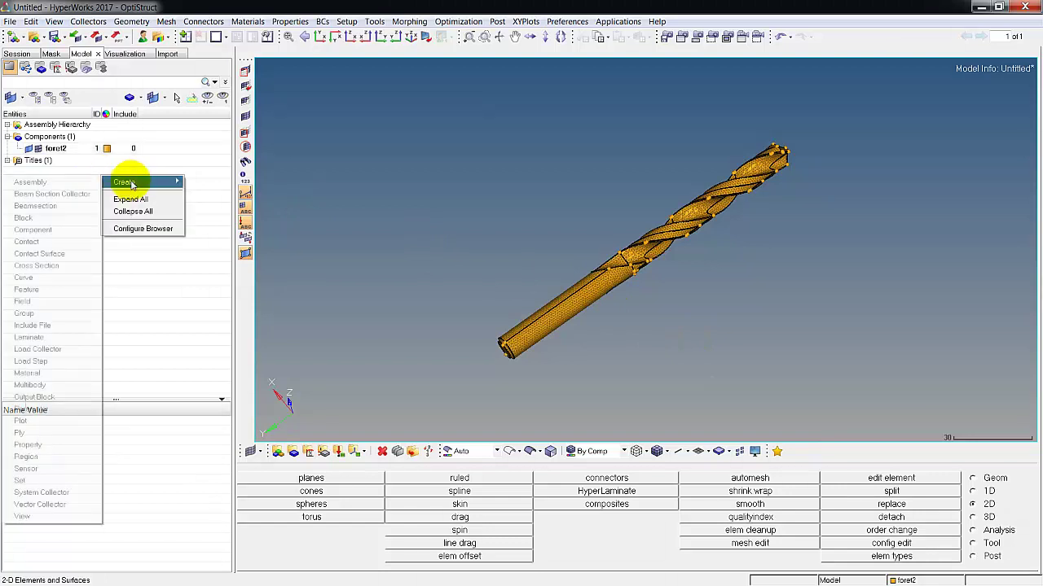
{"action": "left_click", "coordinate": [45, 231]}
{"action": "left_click", "coordinate": [102, 201]}
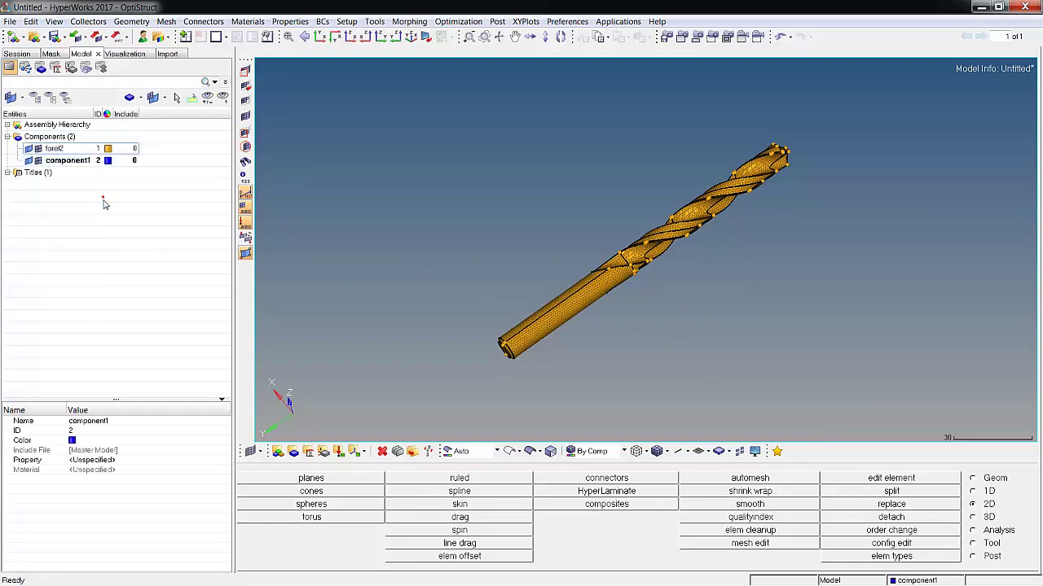
{"action": "left_click", "coordinate": [72, 164]}
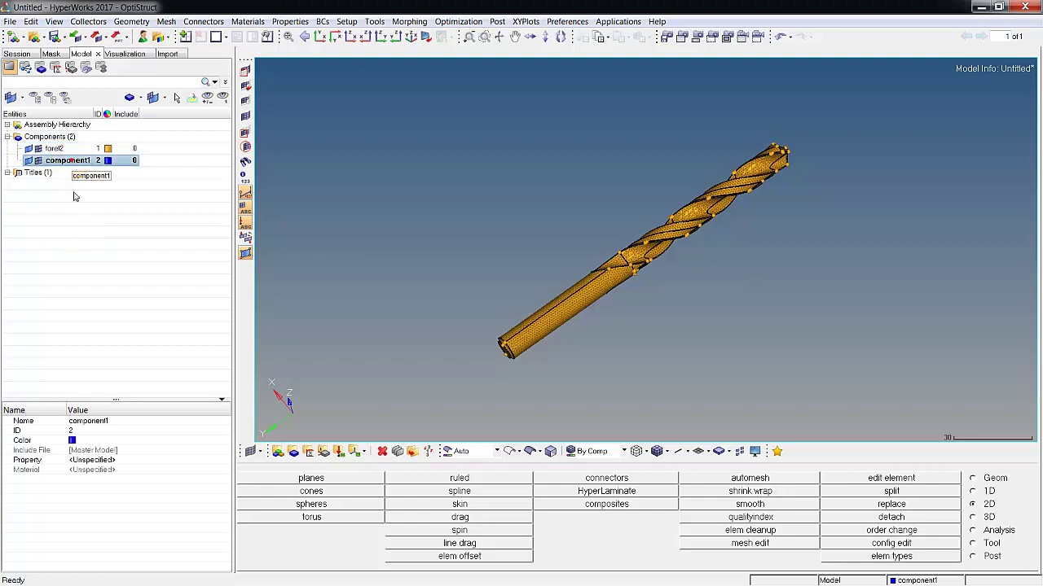
{"action": "left_click", "coordinate": [115, 421]}
{"action": "left_click", "coordinate": [111, 420]}
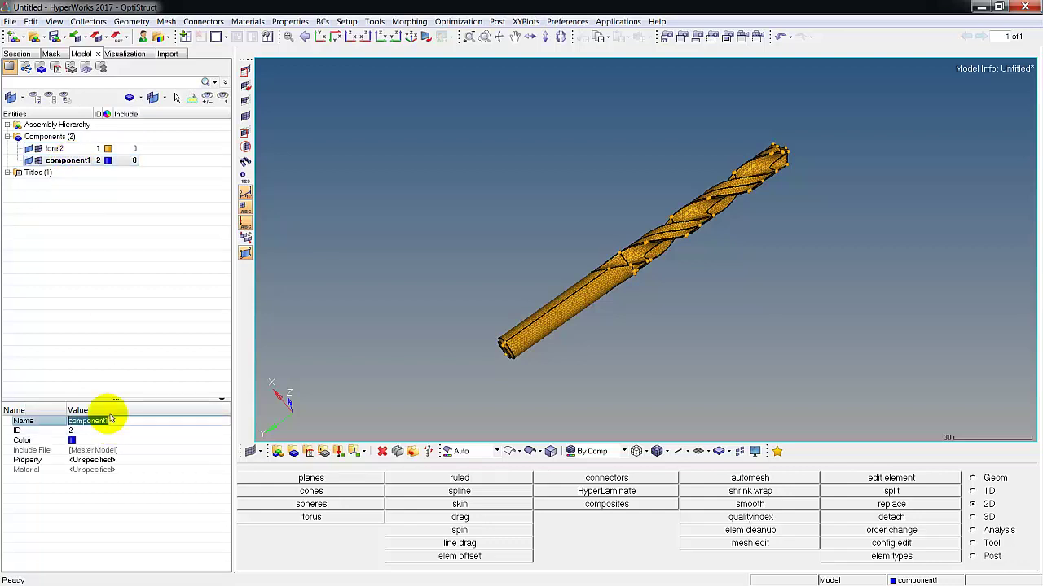
{"action": "type", "text": "tets"}
{"action": "left_click", "coordinate": [117, 249]}
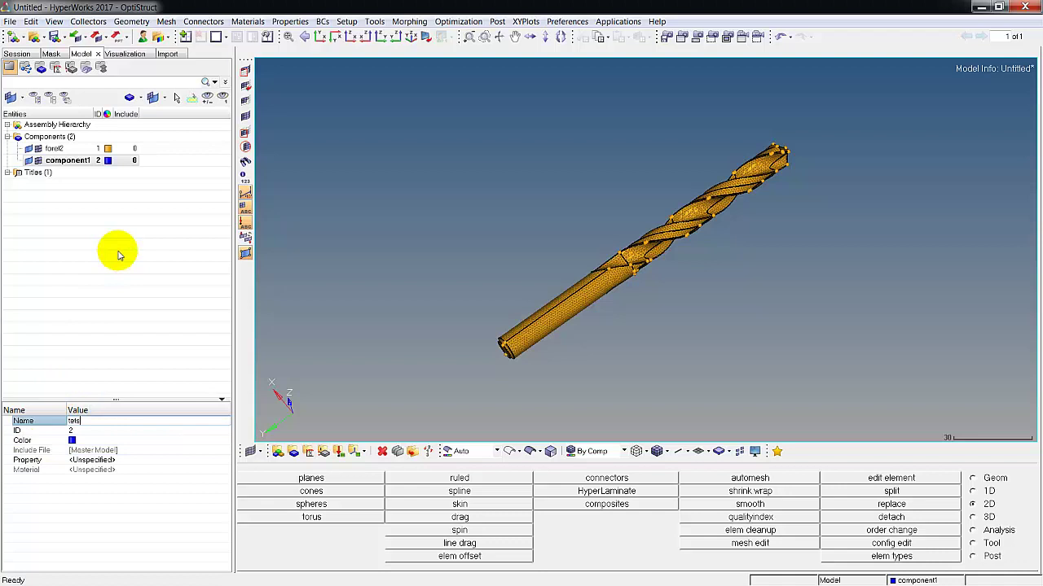
{"action": "left_click", "coordinate": [39, 132]}
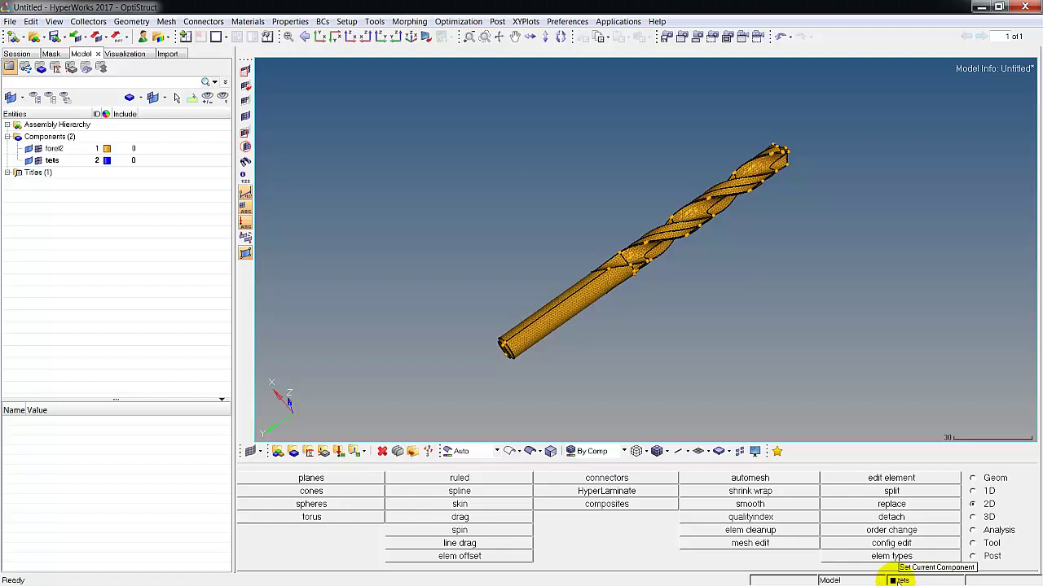
Step: Tetra mesh all displayed surface elements of the drill into the current tets component with the Tetramesh tool
{"action": "left_click", "coordinate": [975, 520]}
{"action": "left_click", "coordinate": [782, 481]}
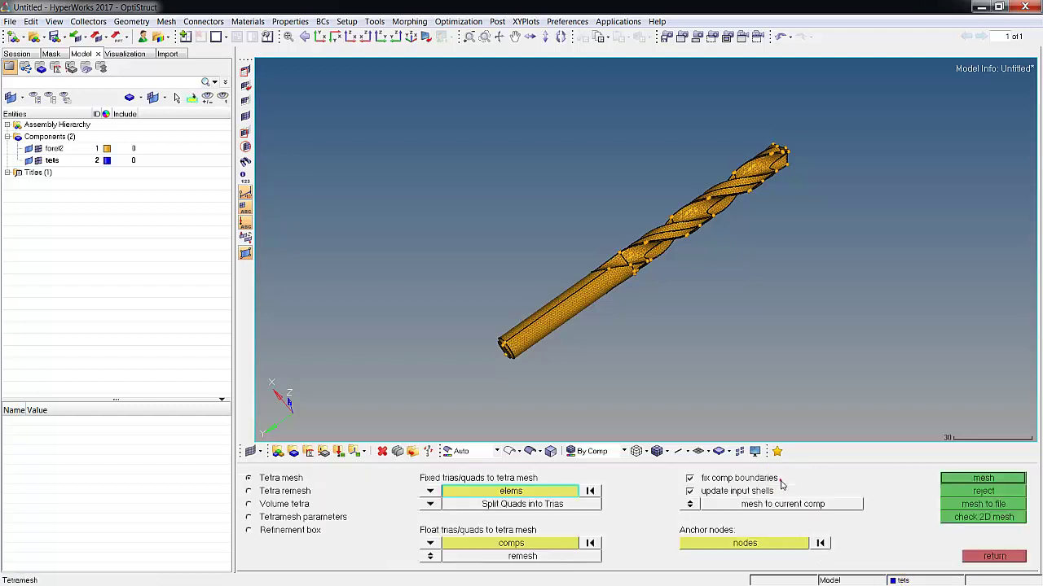
{"action": "left_click", "coordinate": [521, 492]}
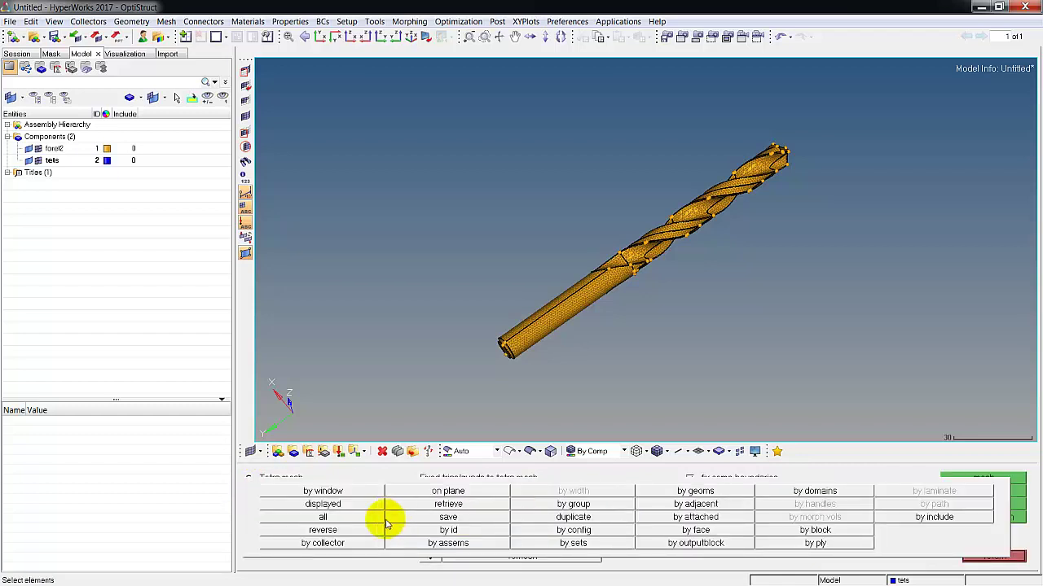
{"action": "left_click", "coordinate": [355, 508]}
{"action": "left_click", "coordinate": [362, 509]}
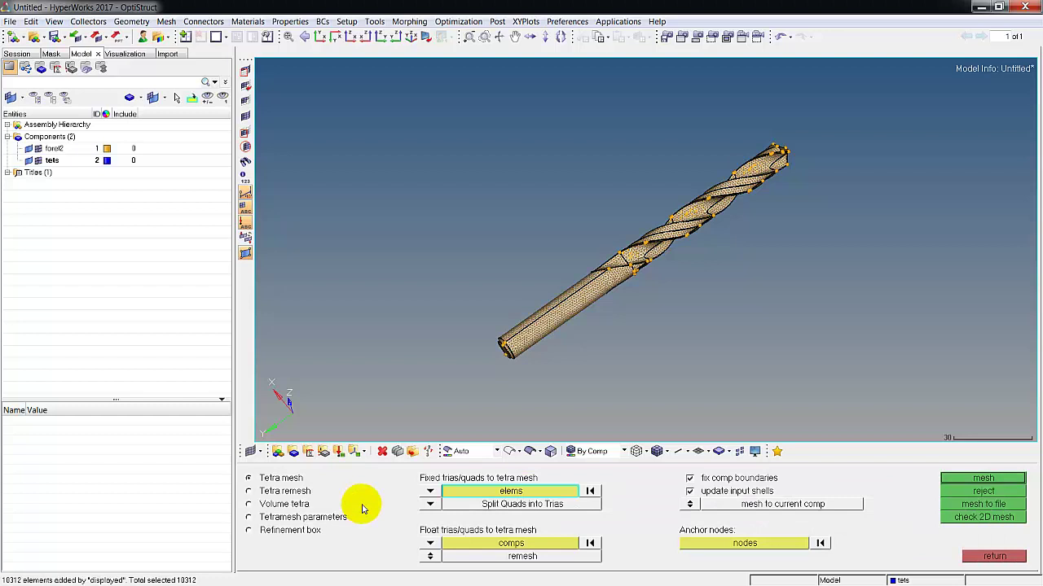
{"action": "left_click", "coordinate": [971, 480]}
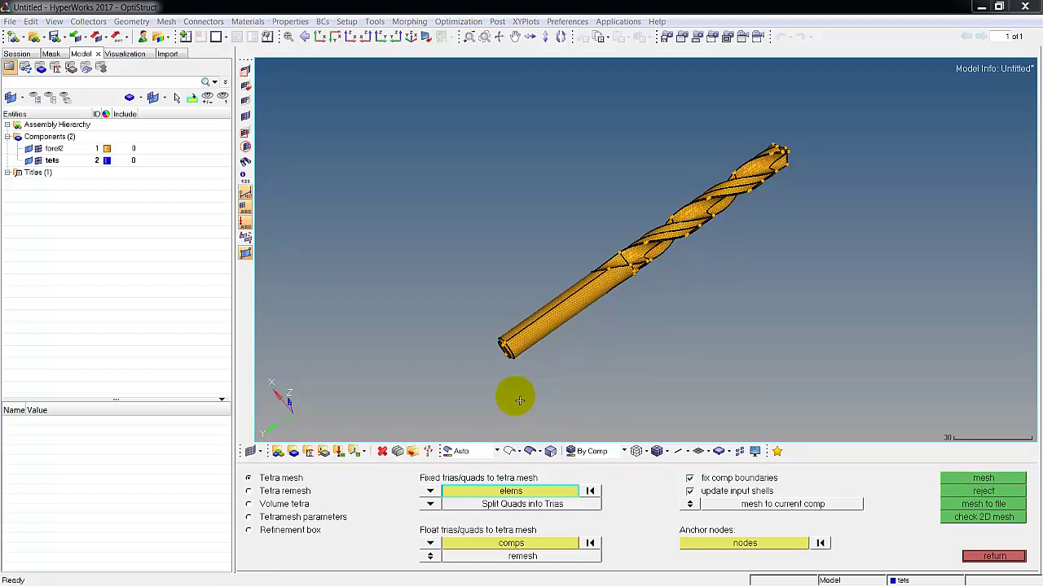
Step: Hide the elements and geometry of the foret2 component to view only the tets mesh
{"action": "left_click", "coordinate": [39, 149]}
{"action": "left_click", "coordinate": [28, 149]}
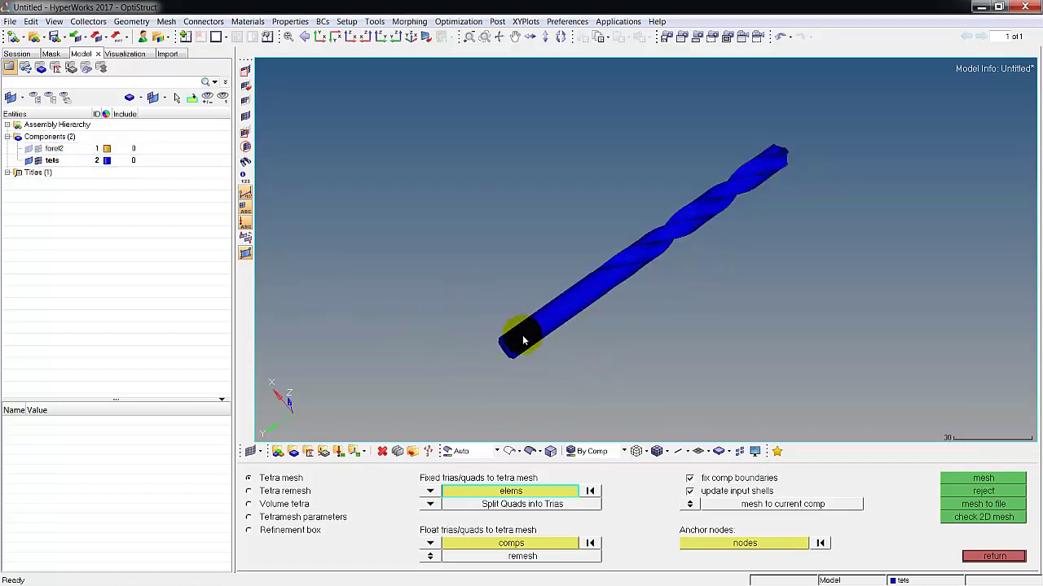
{"action": "mouse_move", "coordinate": [524, 332]}
{"action": "left_mouse_down", "text": "ctrl"}
{"action": "mouse_move", "coordinate": [628, 360]}
{"action": "mouse_move", "coordinate": [505, 328]}
{"action": "mouse_move", "coordinate": [571, 277]}
{"action": "mouse_move", "coordinate": [570, 226]}
{"action": "mouse_move", "coordinate": [607, 347]}
{"action": "mouse_move", "coordinate": [601, 303]}
{"action": "left_mouse_up", "text": "ctrl"}
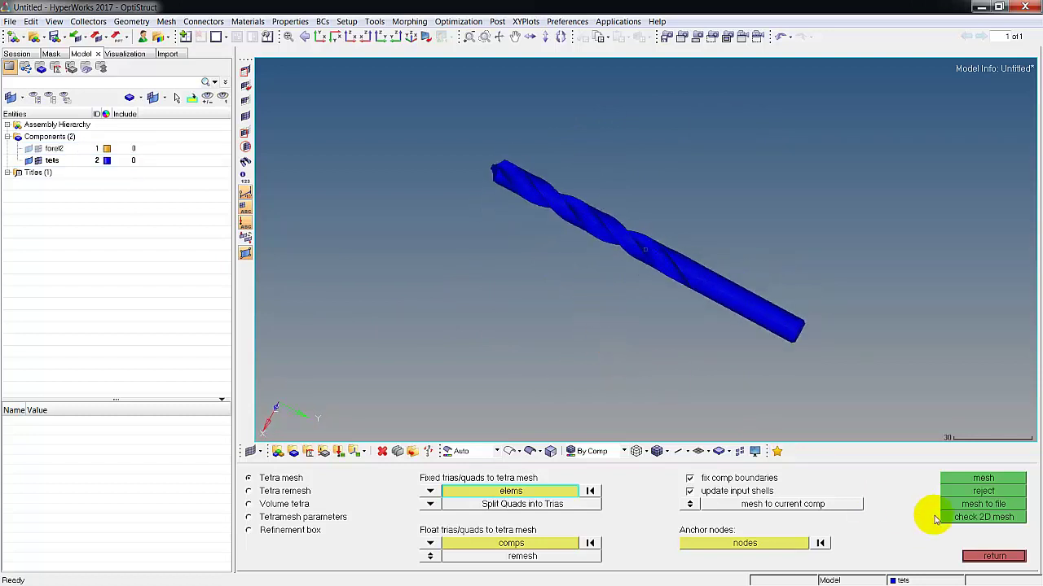
Step: Temporarily mask the tip-side half of the drill's tetra elements, inspect the mesh, and unmask all
{"action": "key", "text": "F5"}
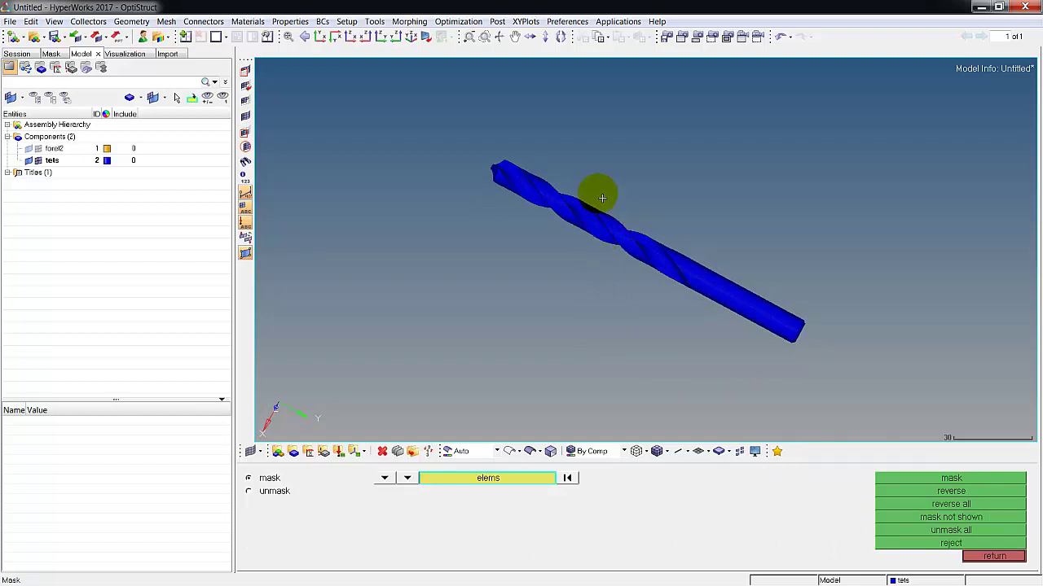
{"action": "left_click_drag", "start_coordinate": [461, 124], "coordinate": [639, 253], "text": "shift"}
{"action": "left_click", "coordinate": [942, 479]}
{"action": "middle_click_drag", "start_coordinate": [596, 209], "coordinate": [648, 289], "text": "ctrl"}
{"action": "mouse_move", "coordinate": [710, 275]}
{"action": "left_mouse_down", "text": "ctrl"}
{"action": "mouse_move", "coordinate": [711, 312]}
{"action": "mouse_move", "coordinate": [652, 298]}
{"action": "mouse_move", "coordinate": [699, 261]}
{"action": "mouse_move", "coordinate": [673, 324]}
{"action": "mouse_move", "coordinate": [583, 364]}
{"action": "mouse_move", "coordinate": [733, 268]}
{"action": "mouse_move", "coordinate": [658, 329]}
{"action": "mouse_move", "coordinate": [667, 310]}
{"action": "left_mouse_up", "text": "ctrl"}
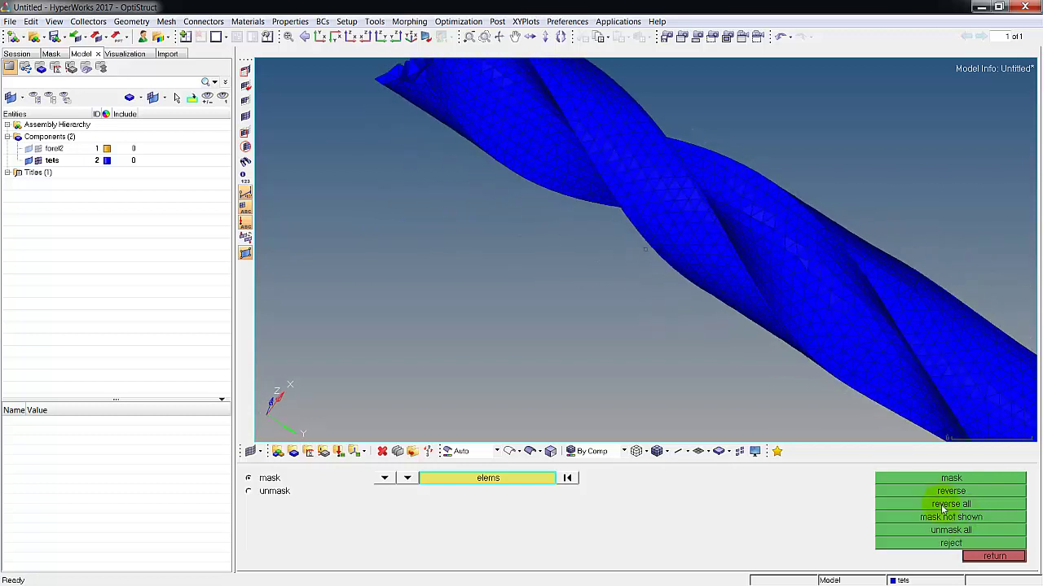
{"action": "left_click", "coordinate": [936, 532]}
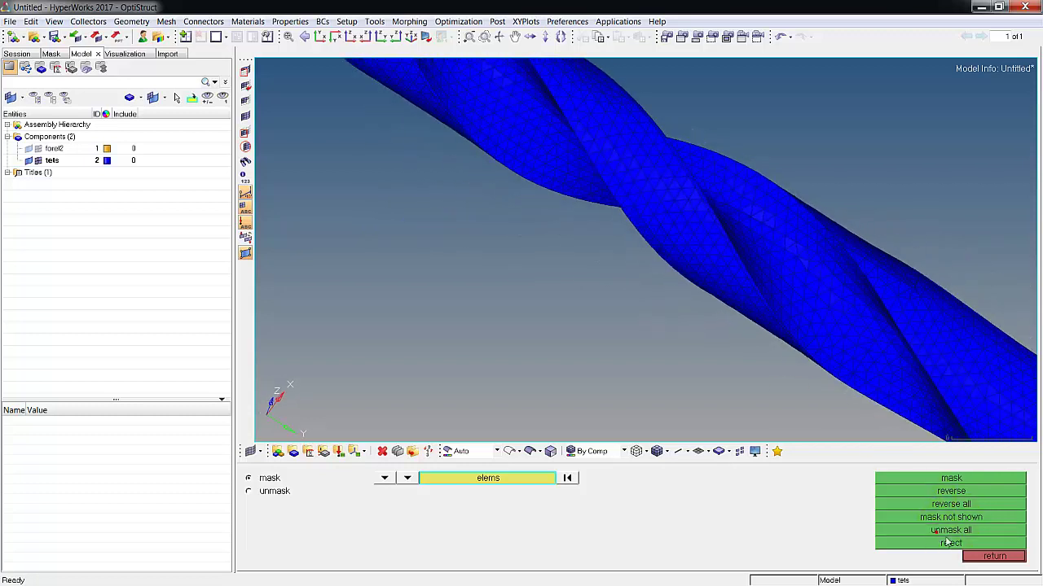
{"action": "left_click", "coordinate": [989, 558]}
{"action": "left_click", "coordinate": [287, 37]}
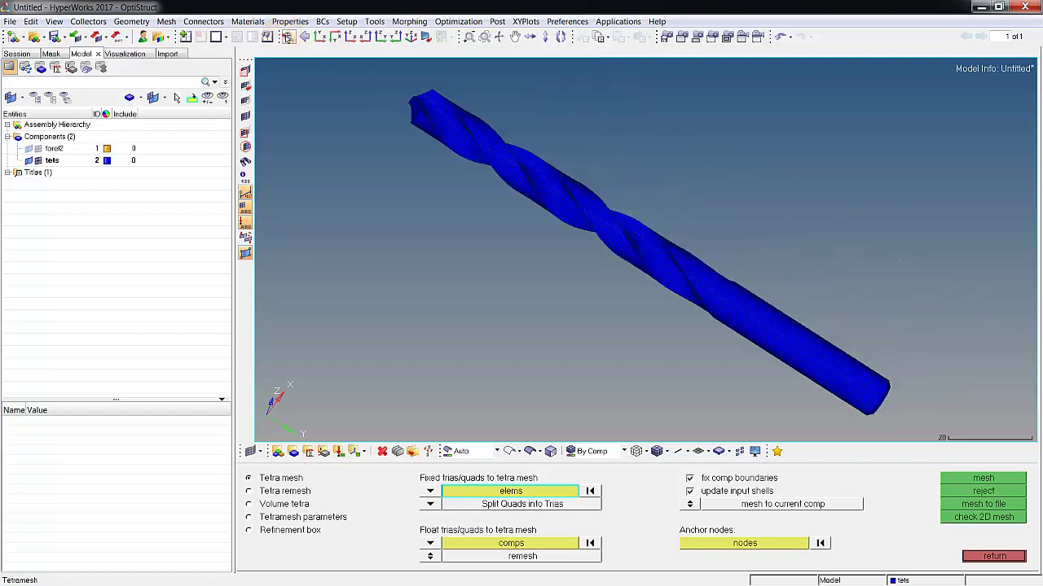
{"action": "scroll", "coordinate": [591, 287], "scroll_direction": "down", "scroll_amount": 2, "text": "ctrl"}
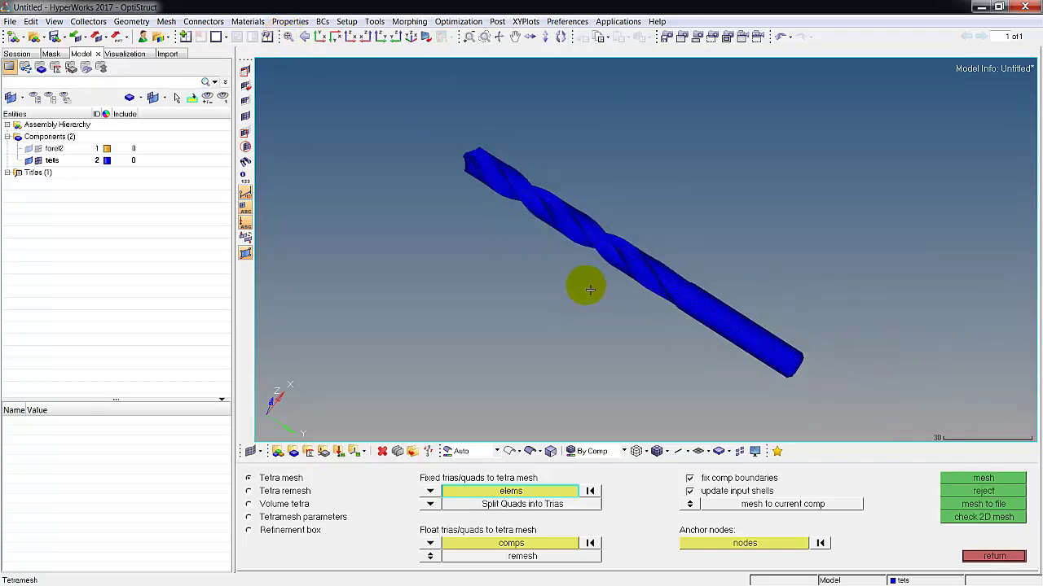
{"action": "left_click", "coordinate": [1007, 556]}
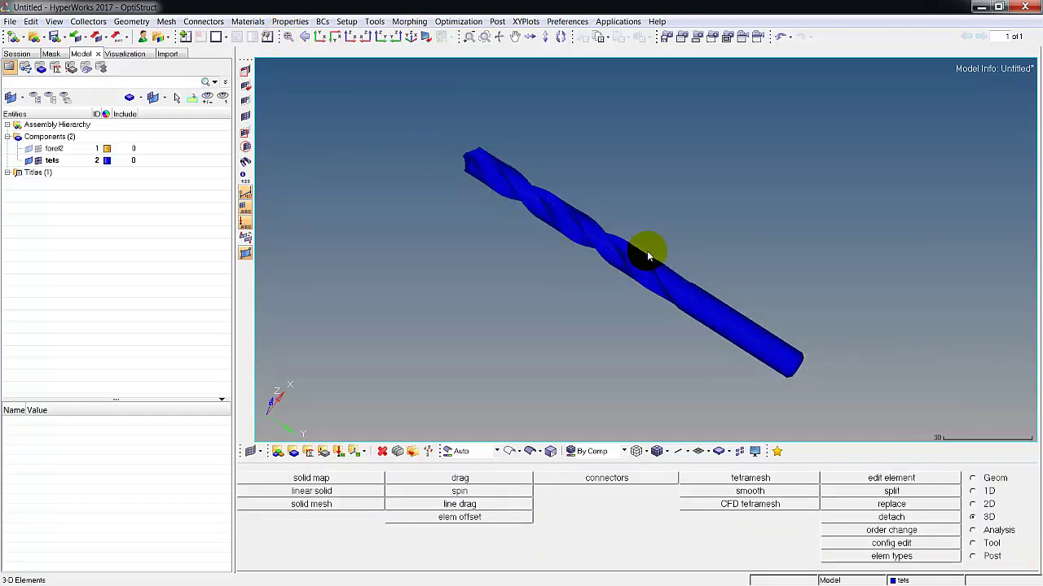
Step: Run the 3-d tet collapse check with a limit of 0.300 on the displayed elements
{"action": "left_click", "coordinate": [972, 543]}
{"action": "left_click", "coordinate": [750, 478]}
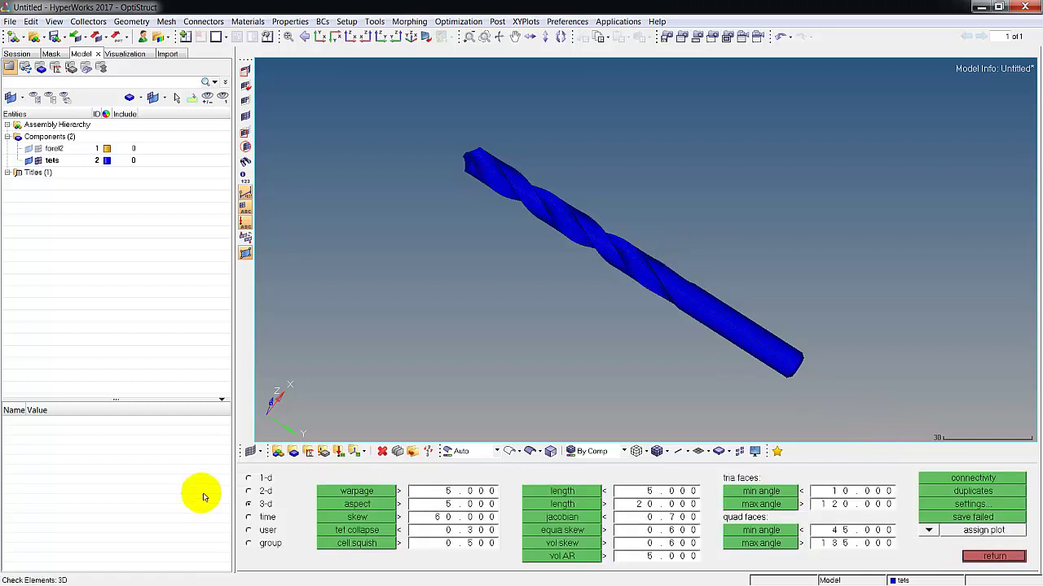
{"action": "left_click", "coordinate": [359, 532]}
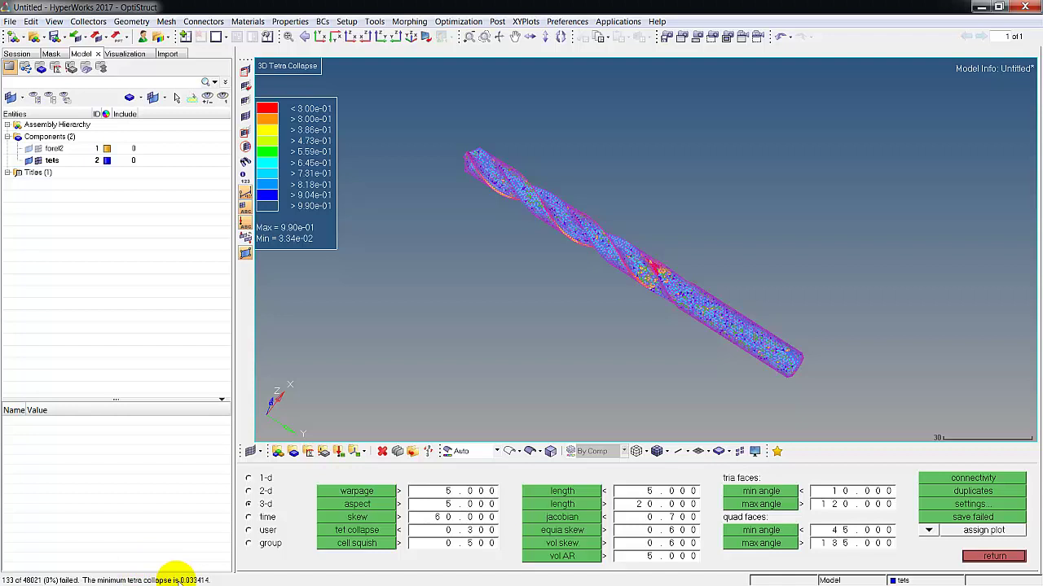
Step: Toggle the element check display to standard and back to assign plot, and rerun the tet collapse check
{"action": "left_click", "coordinate": [928, 530]}
{"action": "left_click", "coordinate": [913, 515]}
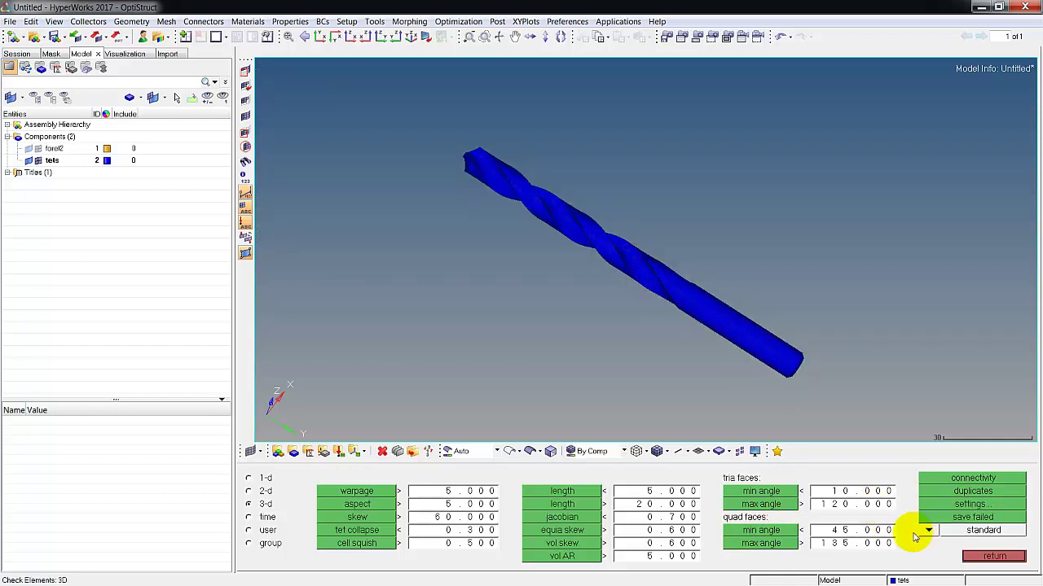
{"action": "left_click", "coordinate": [926, 531]}
{"action": "left_click", "coordinate": [921, 534]}
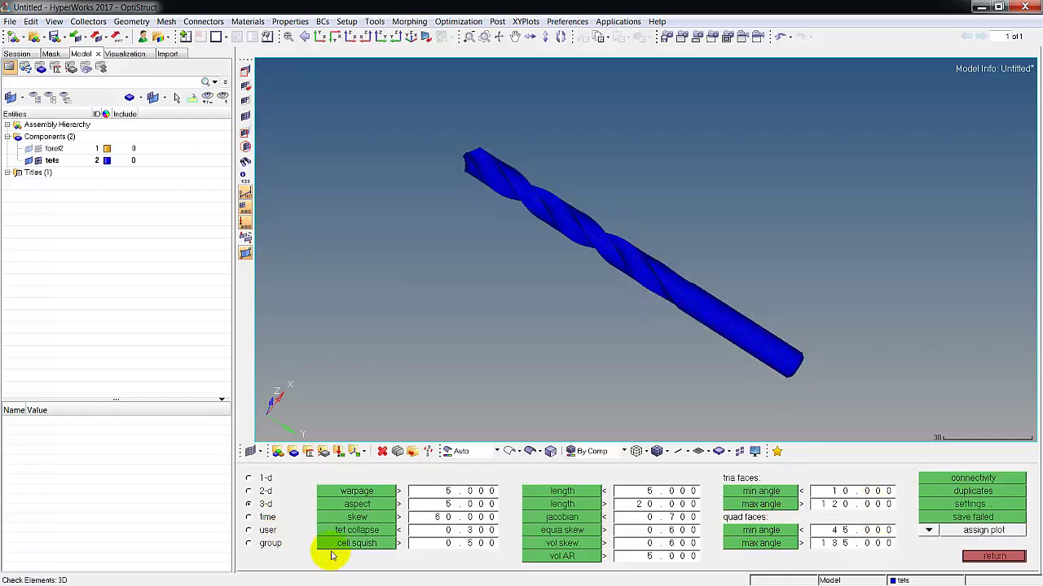
{"action": "left_click", "coordinate": [356, 530]}
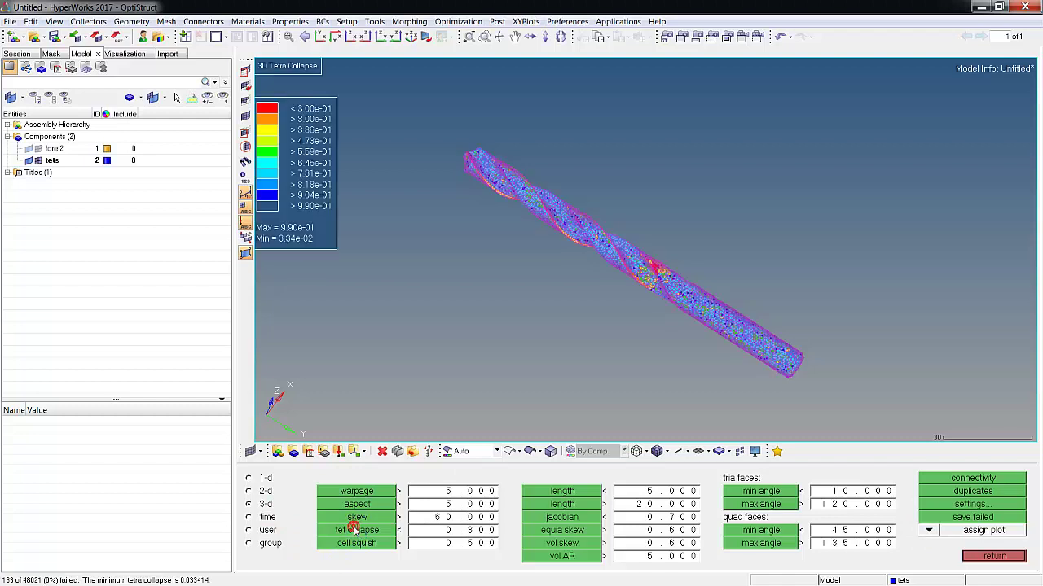
Step: Rerun the tet collapse check in standard display mode and examine where the failed elements lie along the drill
{"action": "left_click", "coordinate": [925, 532]}
{"action": "left_click", "coordinate": [924, 518]}
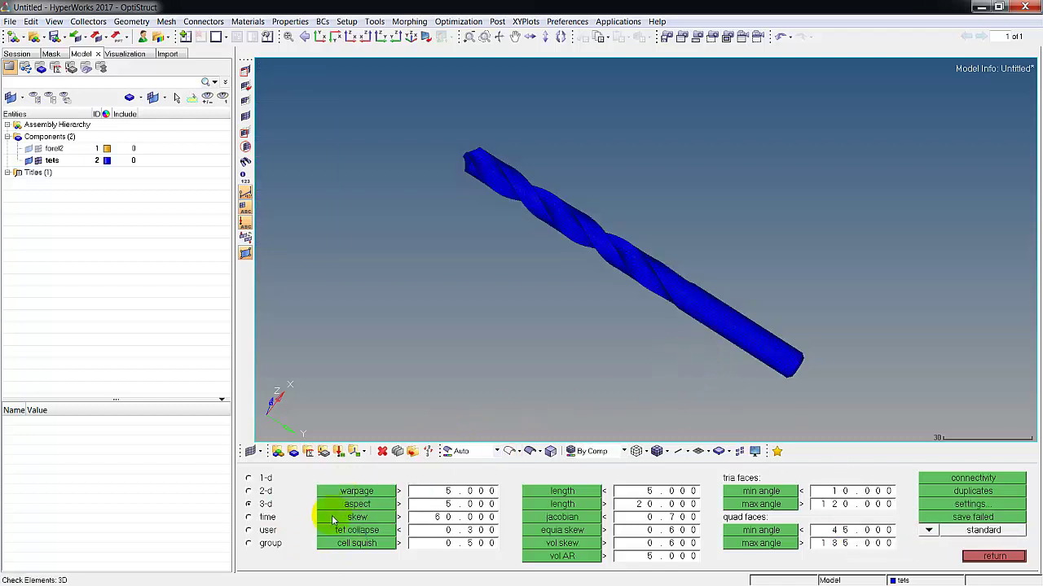
{"action": "left_click_drag", "start_coordinate": [640, 310], "coordinate": [542, 334], "text": "ctrl"}
{"action": "left_click_drag", "start_coordinate": [634, 285], "coordinate": [633, 281], "text": "ctrl"}
{"action": "left_click_drag", "start_coordinate": [595, 205], "coordinate": [528, 193], "text": "ctrl"}
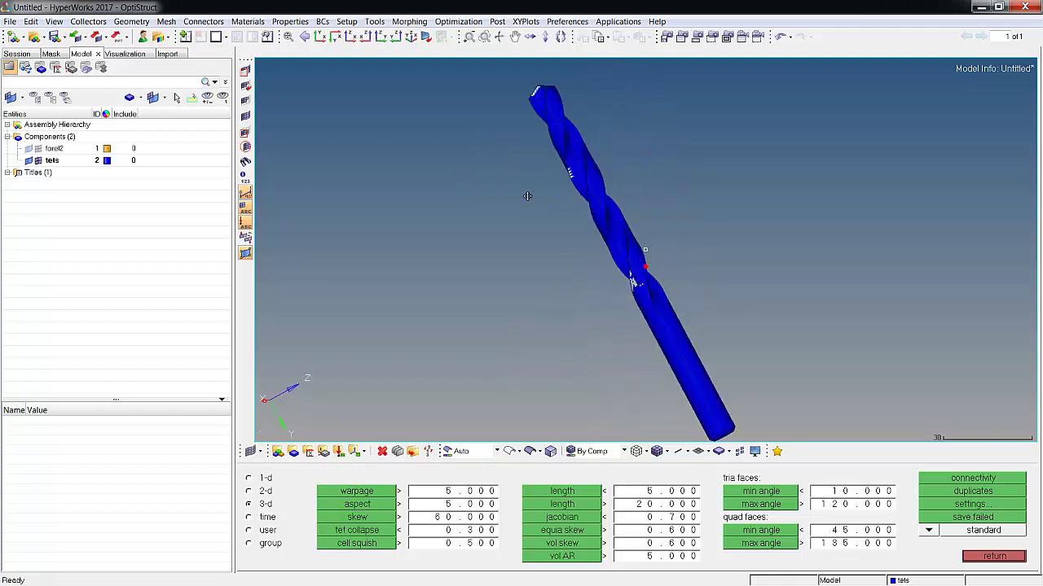
{"action": "left_click_drag", "start_coordinate": [529, 137], "coordinate": [475, 290], "text": "ctrl"}
{"action": "left_click_drag", "start_coordinate": [645, 267], "coordinate": [684, 300], "text": "ctrl"}
{"action": "middle_click_drag", "start_coordinate": [589, 261], "coordinate": [693, 374], "text": "ctrl"}
{"action": "left_click_drag", "start_coordinate": [514, 196], "coordinate": [579, 316], "text": "ctrl"}
{"action": "scroll", "coordinate": [580, 316], "scroll_direction": "down", "scroll_amount": 2}
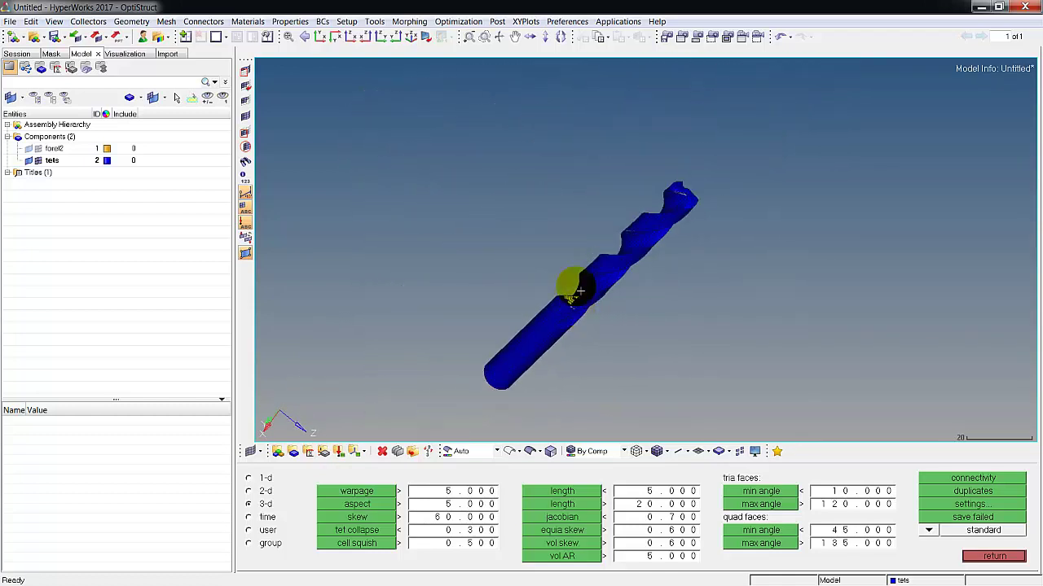
{"action": "left_click", "coordinate": [985, 559]}
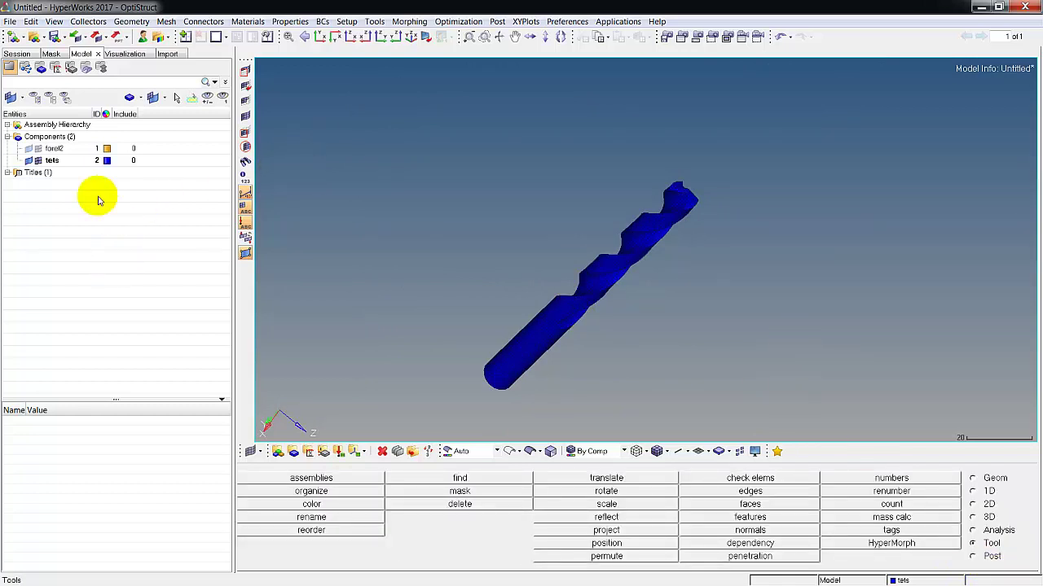
Step: Delete all elements from the model
{"action": "left_click", "coordinate": [382, 452]}
{"action": "left_click", "coordinate": [332, 478]}
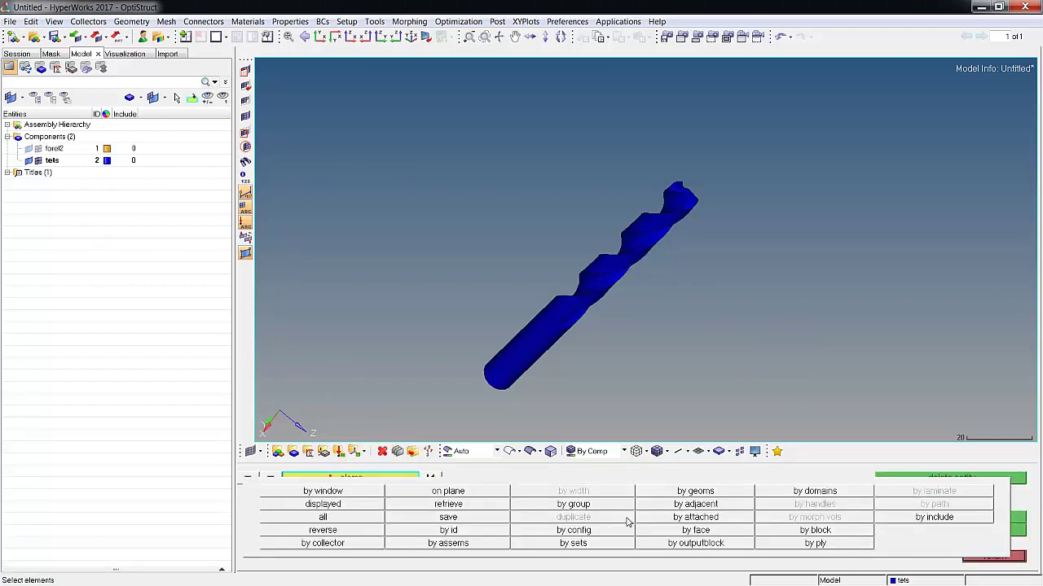
{"action": "left_click", "coordinate": [297, 517]}
{"action": "left_click", "coordinate": [887, 478]}
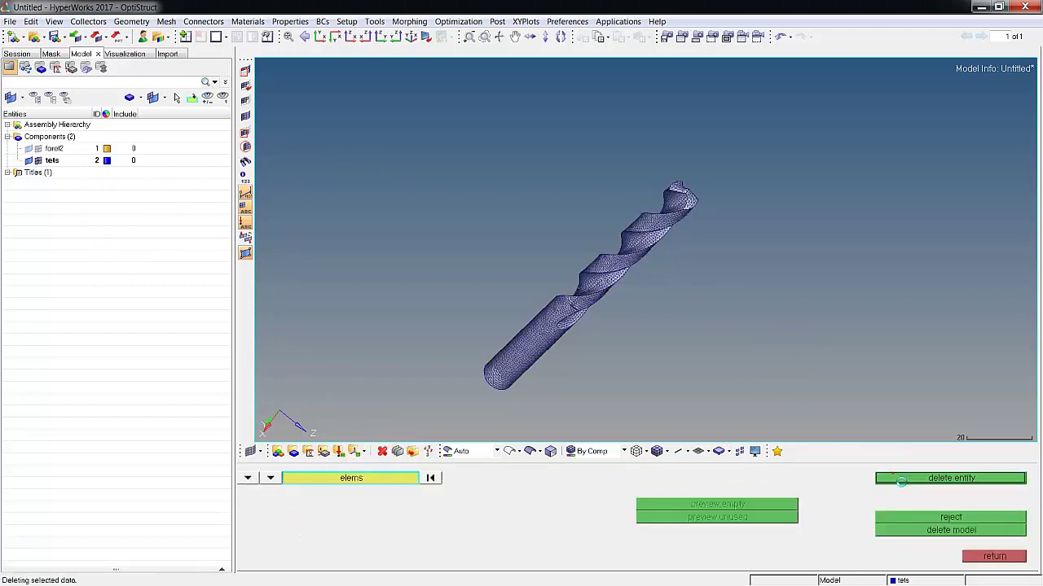
Step: Show the elements and geometry of the foret2 component again and leave the Delete tool
{"action": "left_click", "coordinate": [38, 149]}
{"action": "left_click", "coordinate": [29, 150]}
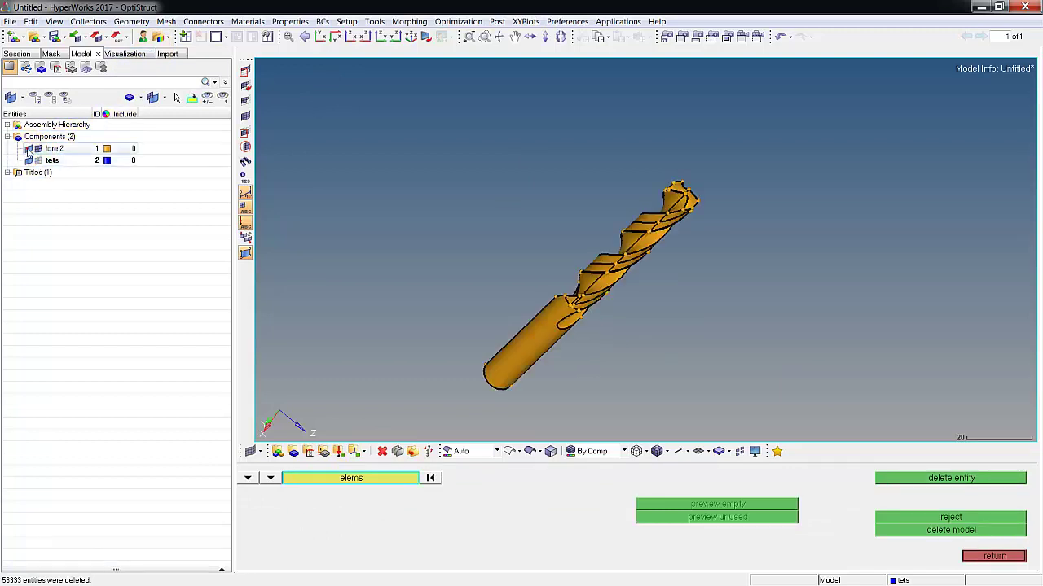
{"action": "left_click_drag", "start_coordinate": [589, 326], "coordinate": [689, 384], "text": "ctrl"}
{"action": "left_click", "coordinate": [993, 558]}
Step: Turn off the display of shared edges on the drill surfaces in the topology visualization options
{"action": "scroll", "coordinate": [562, 285], "scroll_direction": "up", "scroll_amount": 5}
{"action": "left_click", "coordinate": [754, 454]}
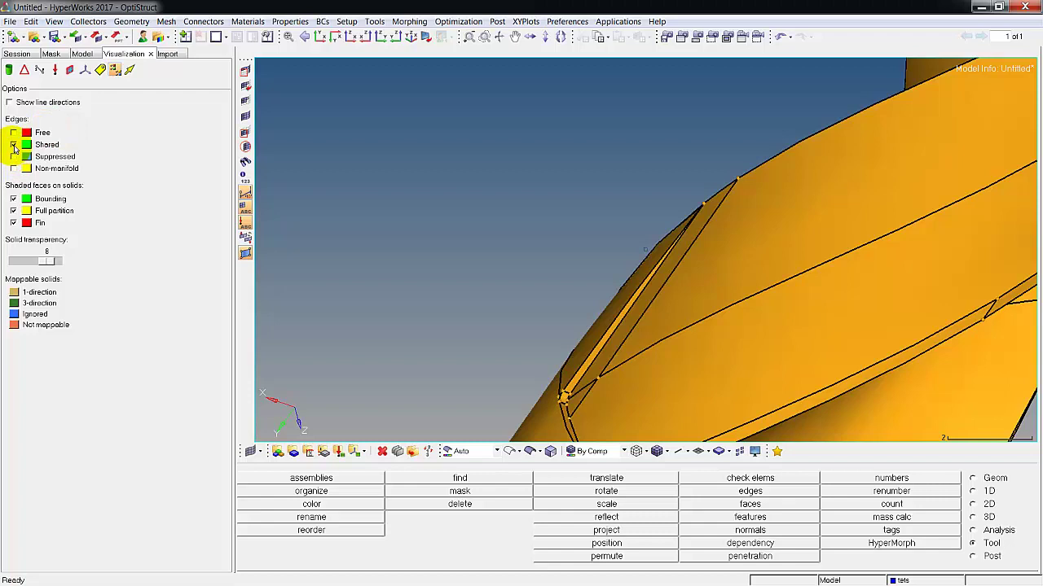
{"action": "left_click", "coordinate": [14, 144]}
Step: Examine the narrow sliver surface where the drill's flutes meet the shank from several angles
{"action": "mouse_move", "coordinate": [680, 310]}
{"action": "left_mouse_down", "text": "ctrl"}
{"action": "mouse_move", "coordinate": [717, 293]}
{"action": "mouse_move", "coordinate": [733, 333]}
{"action": "mouse_move", "coordinate": [619, 168]}
{"action": "mouse_move", "coordinate": [575, 184]}
{"action": "mouse_move", "coordinate": [525, 260]}
{"action": "mouse_move", "coordinate": [540, 279]}
{"action": "mouse_move", "coordinate": [512, 260]}
{"action": "mouse_move", "coordinate": [511, 153]}
{"action": "left_mouse_up", "text": "ctrl"}
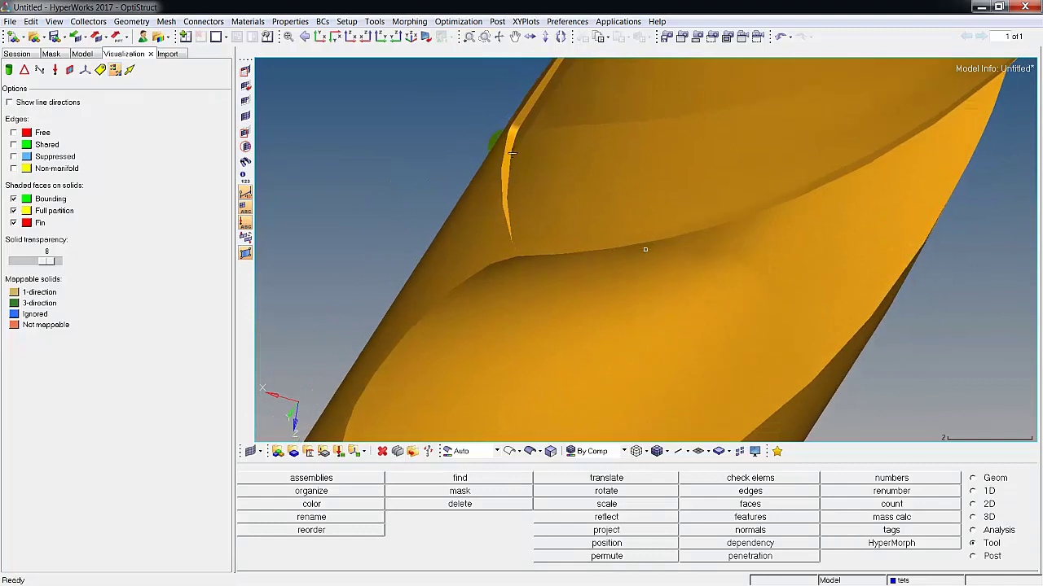
{"action": "right_click_drag", "start_coordinate": [578, 133], "coordinate": [528, 260], "text": "ctrl"}
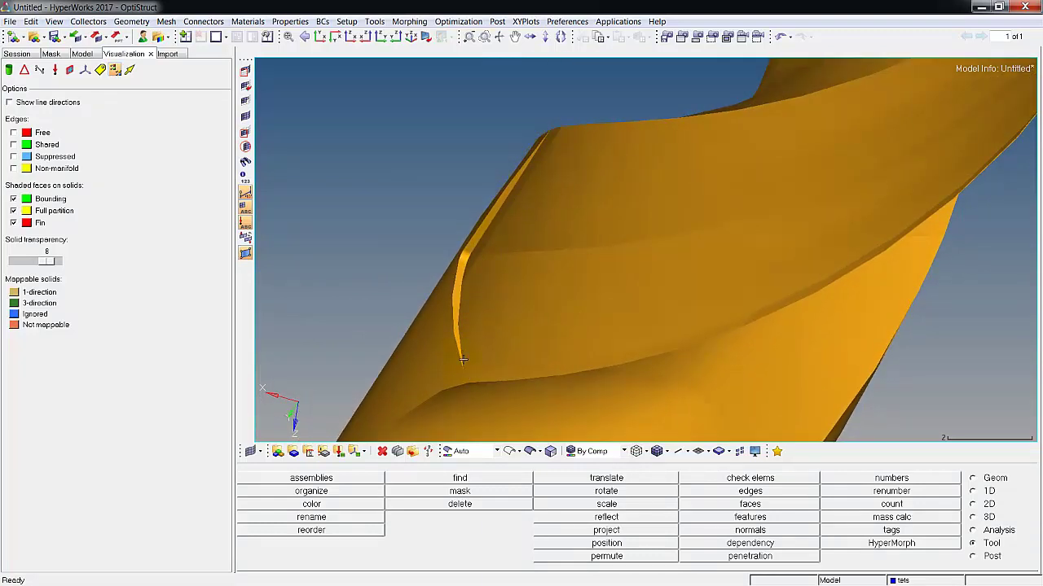
{"action": "scroll", "coordinate": [549, 257], "scroll_direction": "down", "scroll_amount": 5}
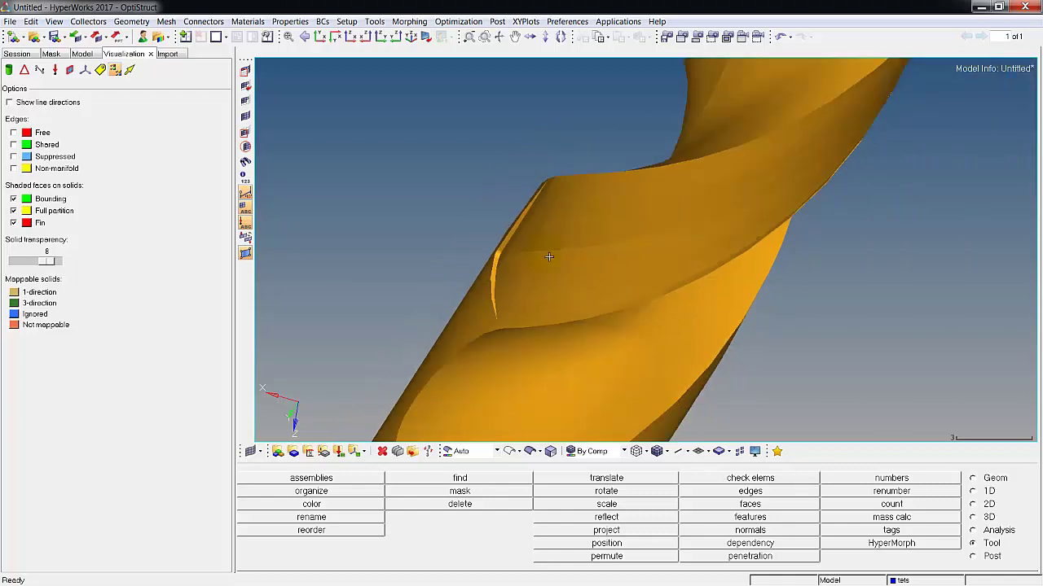
{"action": "left_click_drag", "start_coordinate": [585, 264], "coordinate": [558, 229], "text": "ctrl"}
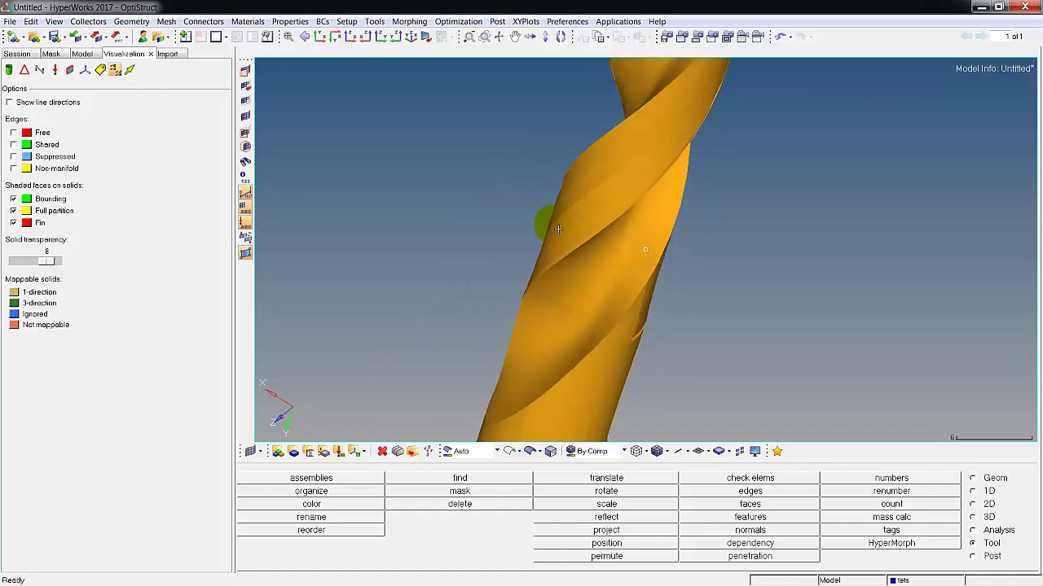
{"action": "scroll", "coordinate": [594, 259], "scroll_direction": "up", "scroll_amount": 5}
{"action": "scroll", "coordinate": [758, 338], "scroll_direction": "down", "scroll_amount": 6}
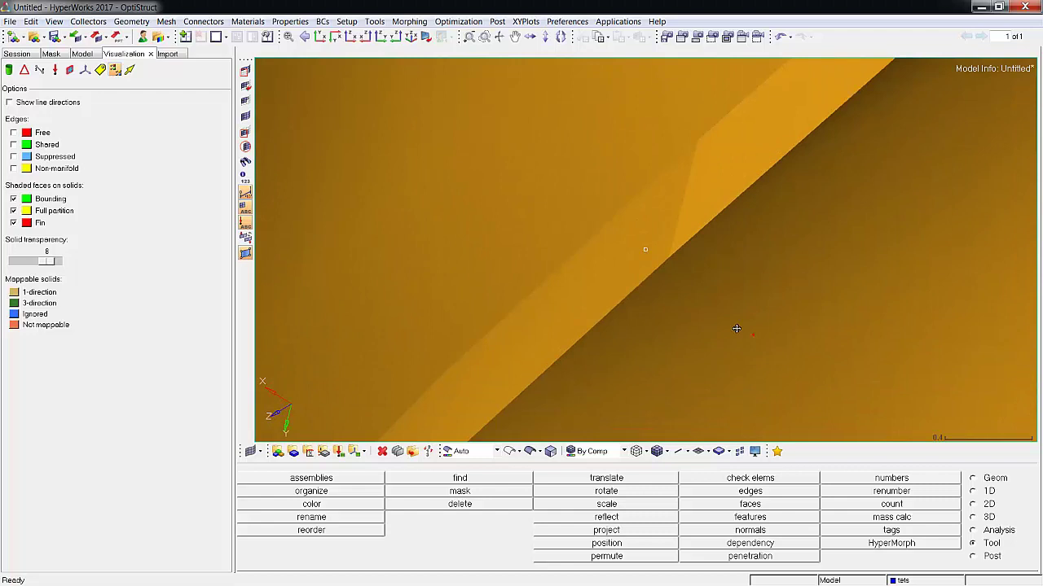
{"action": "mouse_move", "coordinate": [753, 302]}
{"action": "left_mouse_down", "text": "ctrl"}
{"action": "mouse_move", "coordinate": [724, 277]}
{"action": "mouse_move", "coordinate": [729, 240]}
{"action": "mouse_move", "coordinate": [792, 325]}
{"action": "left_mouse_up", "text": "ctrl"}
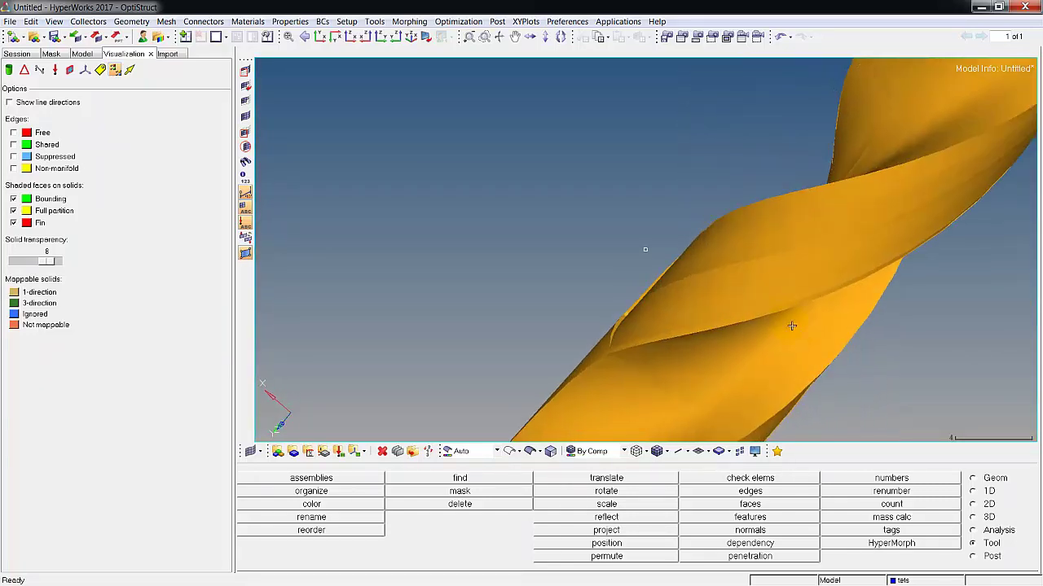
{"action": "mouse_move", "coordinate": [719, 326]}
{"action": "left_mouse_down", "text": "ctrl"}
{"action": "mouse_move", "coordinate": [689, 337]}
{"action": "mouse_move", "coordinate": [649, 286]}
{"action": "left_mouse_up", "text": "ctrl"}
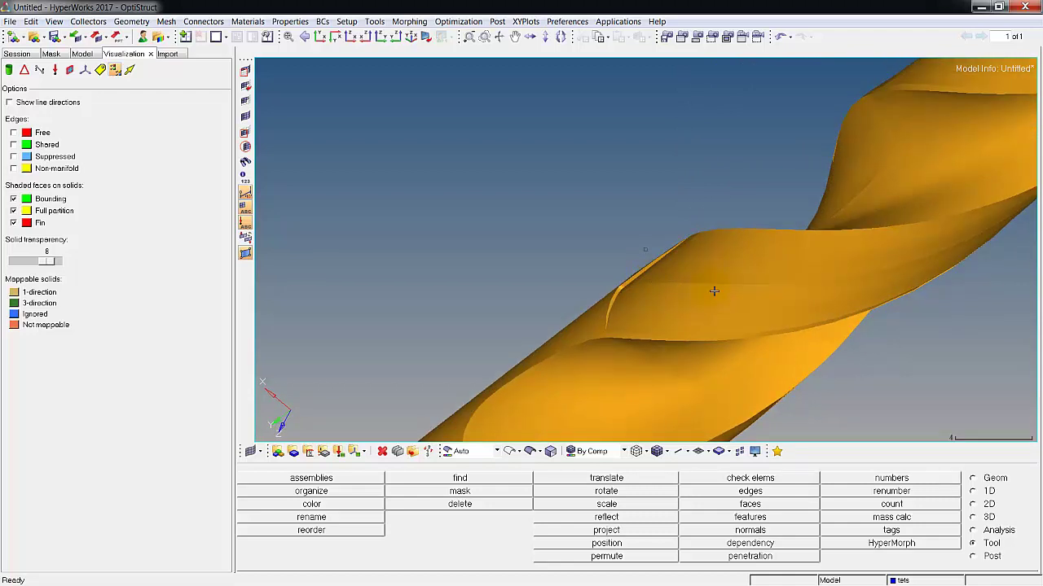
{"action": "mouse_move", "coordinate": [714, 291]}
{"action": "left_mouse_down", "text": "ctrl"}
{"action": "mouse_move", "coordinate": [663, 310]}
{"action": "mouse_move", "coordinate": [625, 298]}
{"action": "left_mouse_up", "text": "ctrl"}
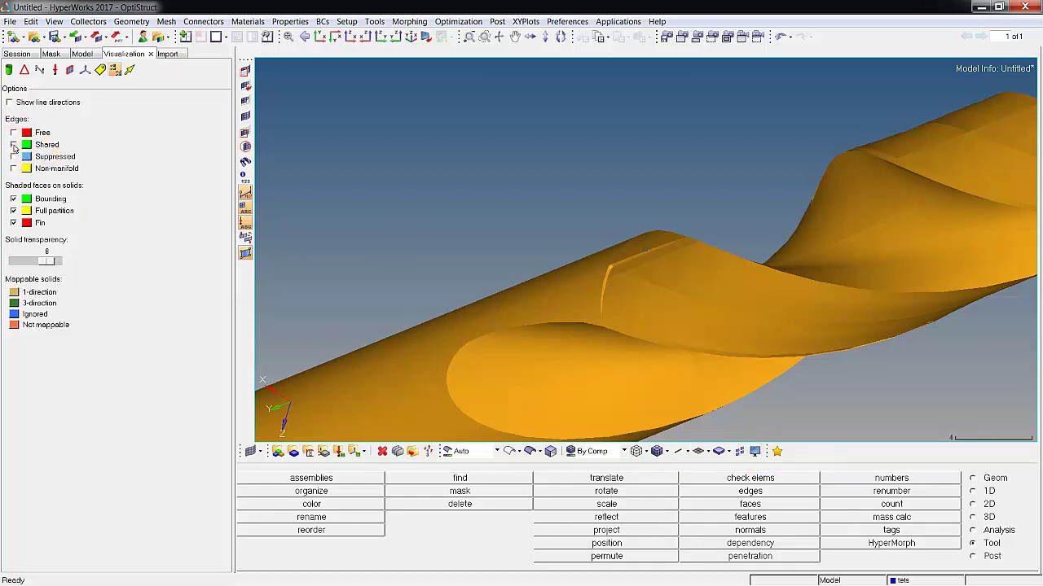
Step: Turn the display of shared edges back on and view the transition between flutes and shank
{"action": "left_click", "coordinate": [13, 145]}
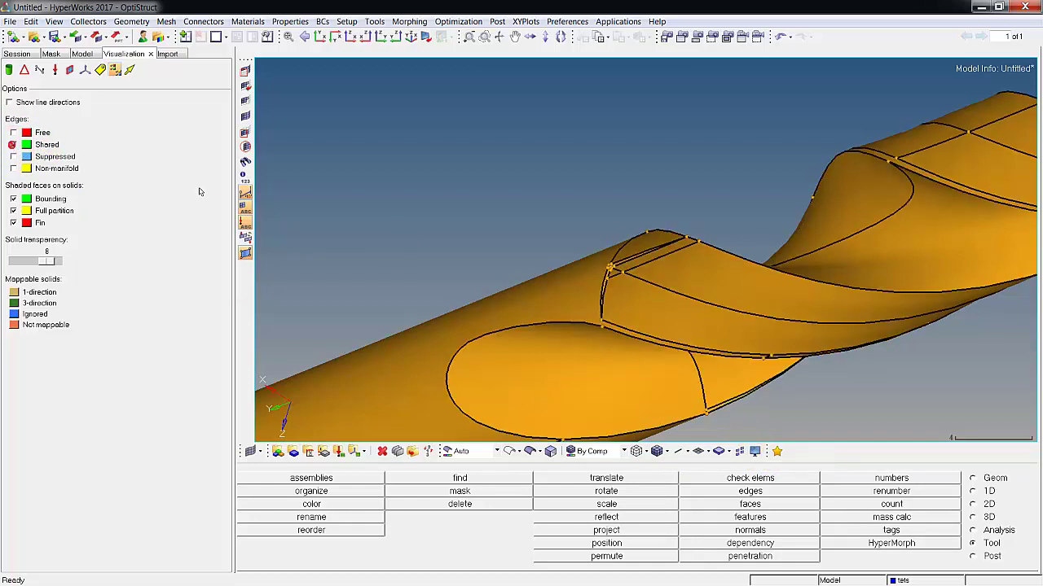
{"action": "scroll", "coordinate": [789, 392], "scroll_direction": "down", "scroll_amount": 5, "text": "ctrl"}
{"action": "left_click_drag", "start_coordinate": [791, 393], "coordinate": [832, 316], "text": "ctrl"}
{"action": "left_click", "coordinate": [777, 380], "text": "ctrl"}
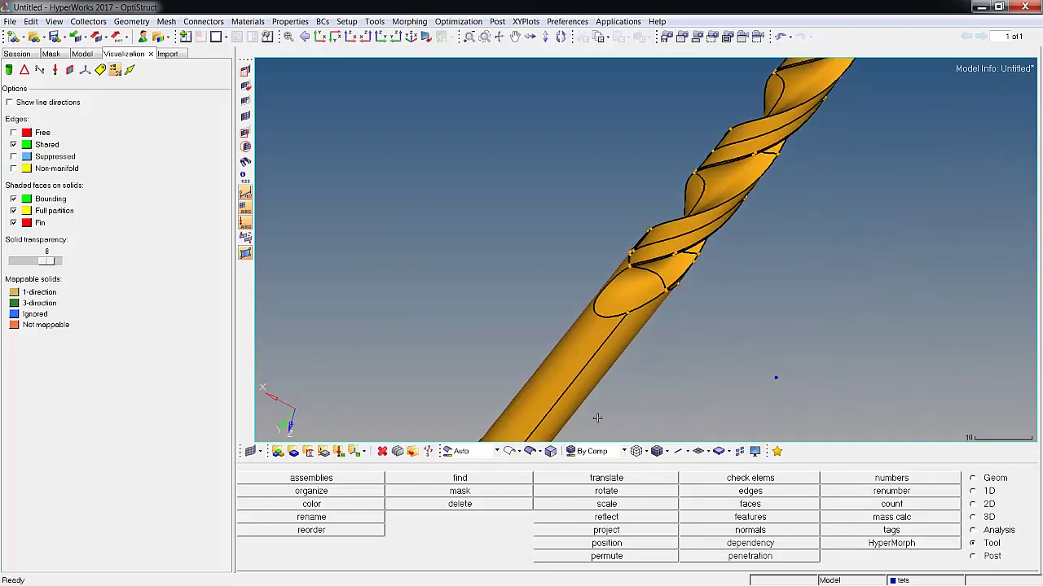
Step: Suppress the lengthwise seam edges on the drill's cylindrical shank using the edge edit toggle option
{"action": "left_click_drag", "start_coordinate": [571, 432], "coordinate": [452, 346], "text": "ctrl"}
{"action": "left_click_drag", "start_coordinate": [881, 110], "coordinate": [896, 157], "text": "ctrl"}
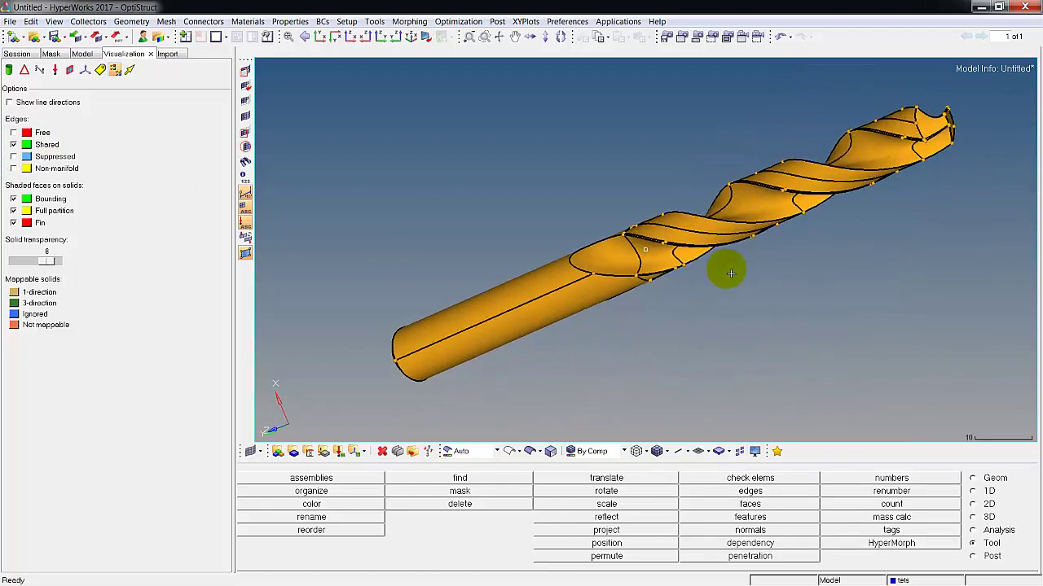
{"action": "left_click_drag", "start_coordinate": [592, 342], "coordinate": [647, 337], "text": "ctrl"}
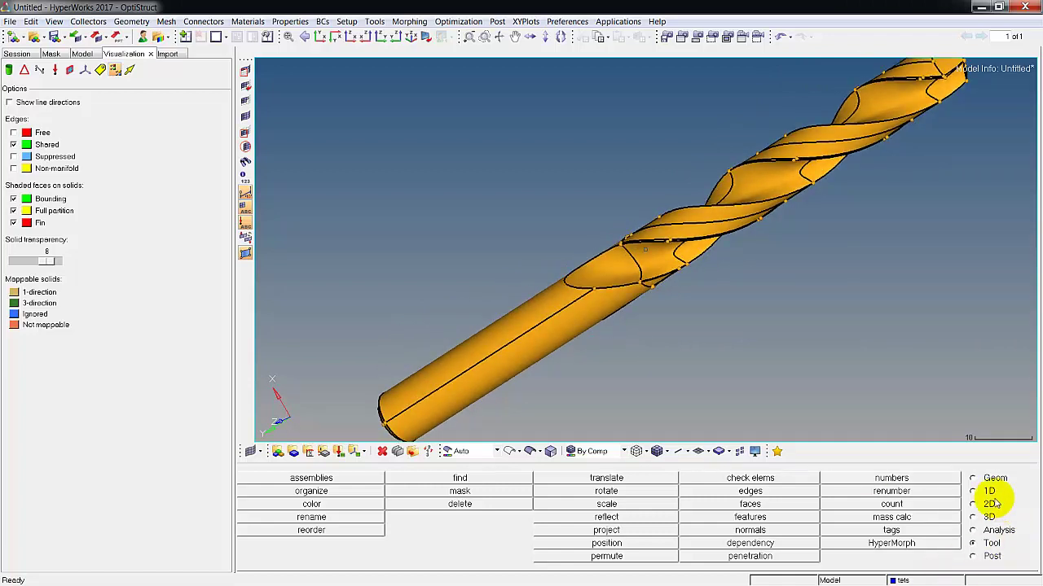
{"action": "left_click", "coordinate": [974, 479]}
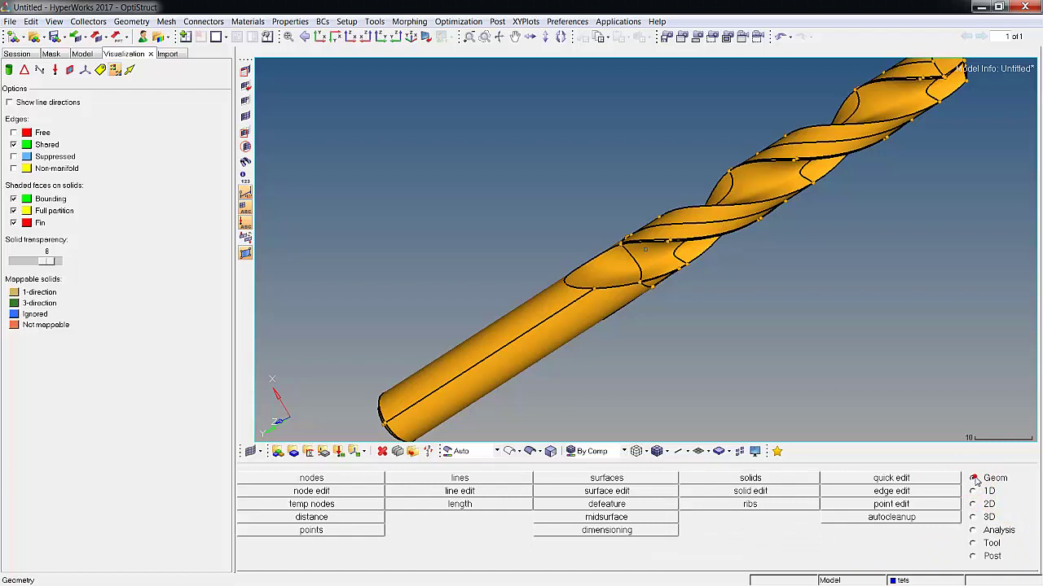
{"action": "left_click", "coordinate": [914, 493]}
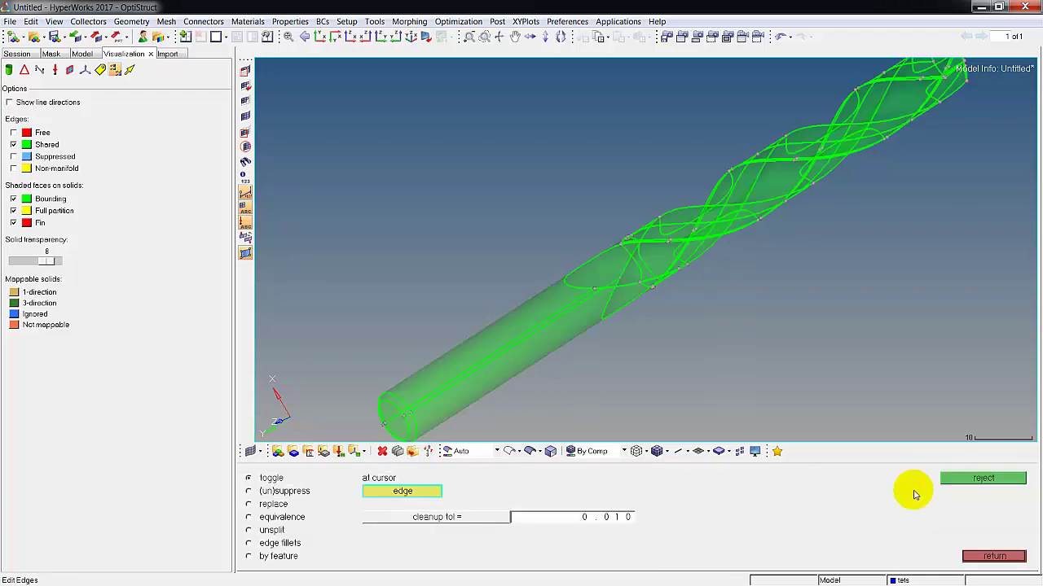
{"action": "left_click", "coordinate": [492, 360]}
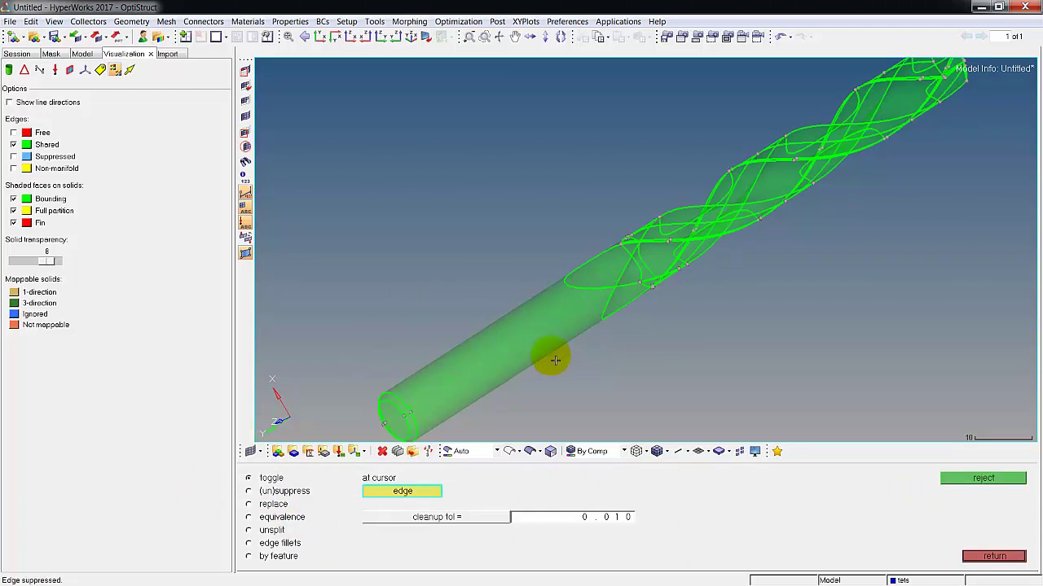
Step: Suppress the short edges bounding the tiny rounded sliver corner where the first flute meets the shank
{"action": "left_click_drag", "start_coordinate": [549, 356], "coordinate": [581, 332], "text": "ctrl"}
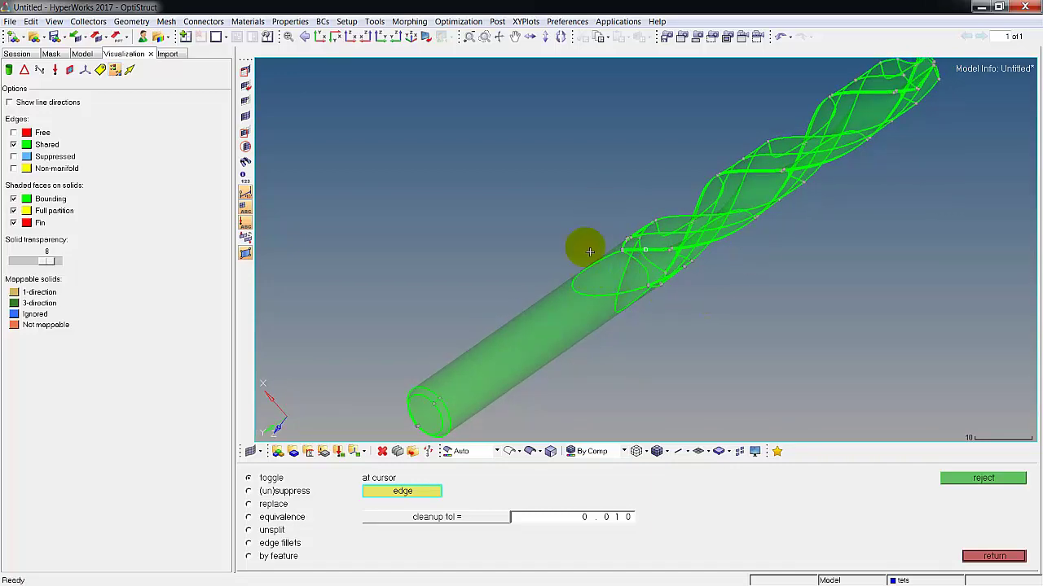
{"action": "left_click_drag", "start_coordinate": [582, 244], "coordinate": [705, 301], "text": "ctrl"}
{"action": "scroll", "coordinate": [657, 268], "scroll_direction": "up", "scroll_amount": 4, "text": "ctrl"}
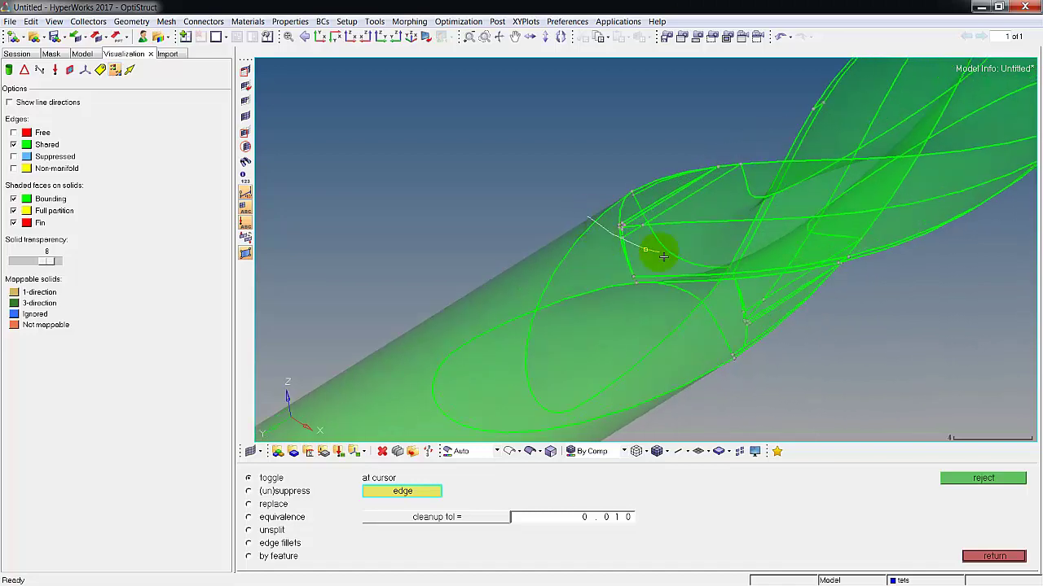
{"action": "scroll", "coordinate": [664, 258], "scroll_direction": "up", "scroll_amount": 3}
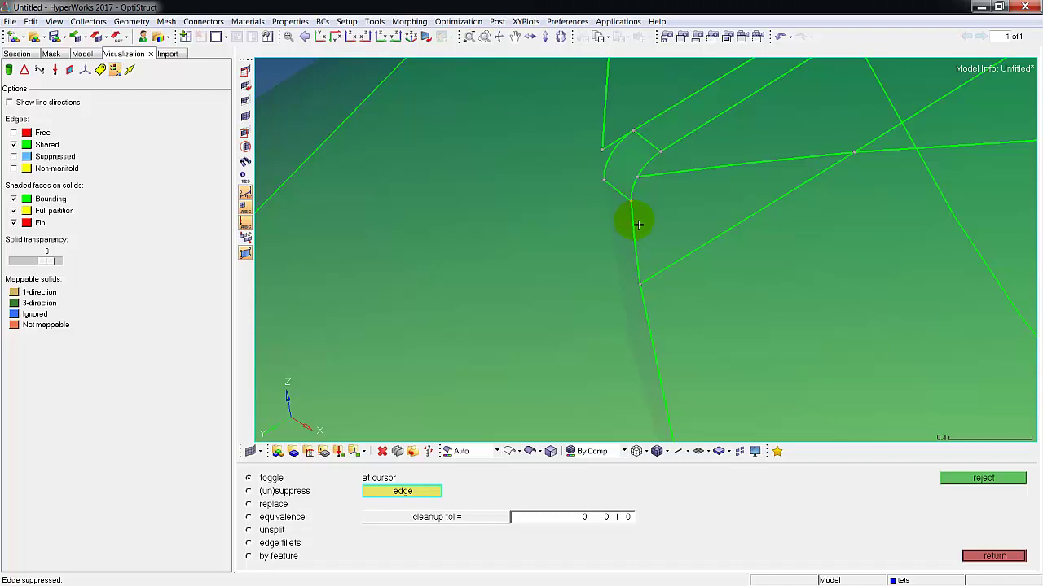
{"action": "left_click", "coordinate": [626, 197]}
{"action": "left_click", "coordinate": [608, 164]}
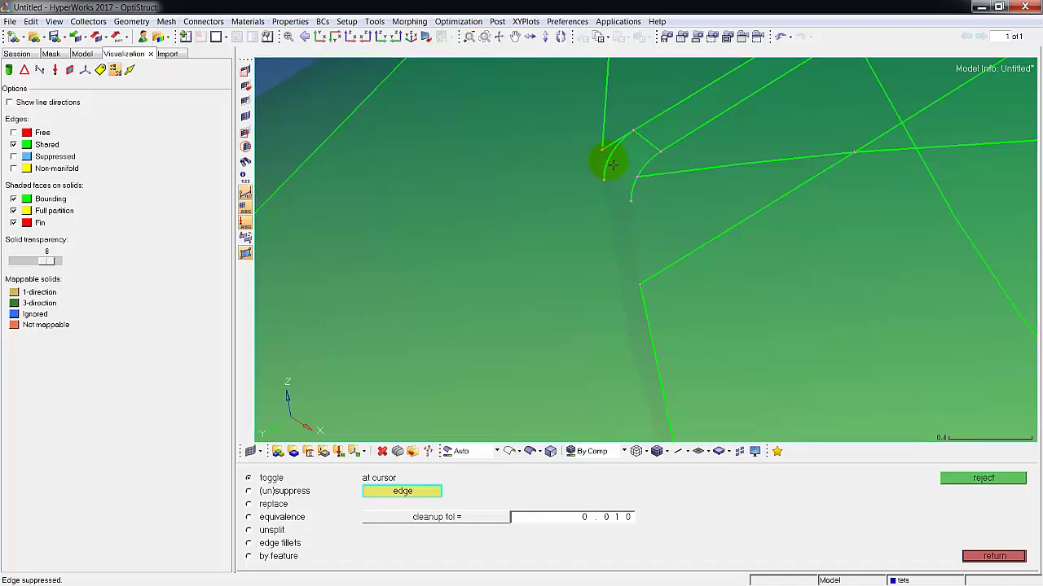
{"action": "left_click", "coordinate": [651, 146]}
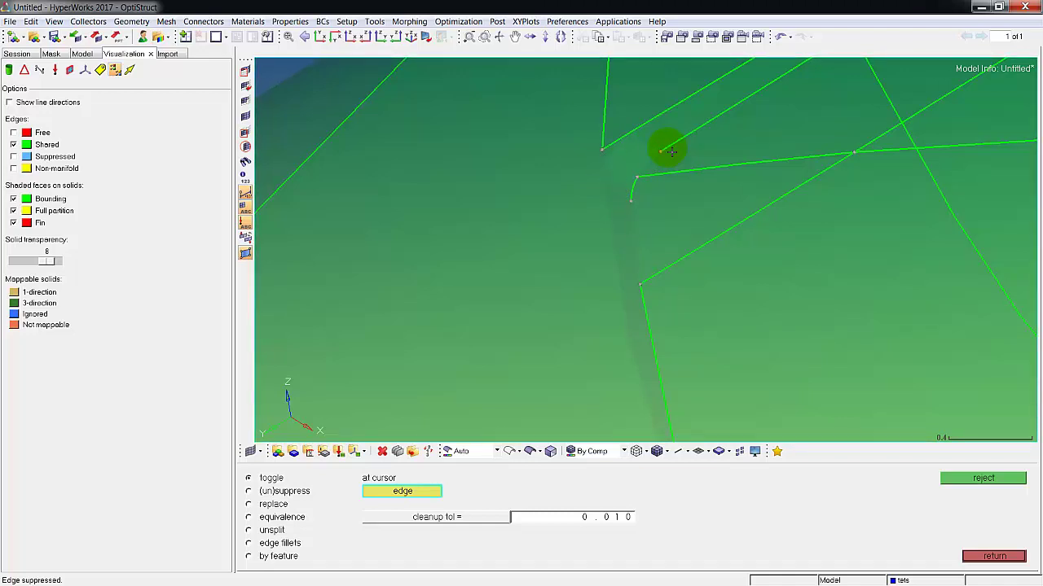
Step: Suppress the remaining narrow strip edges that run from the first sliver corner along the flute
{"action": "left_click", "coordinate": [670, 176]}
{"action": "left_click", "coordinate": [633, 188]}
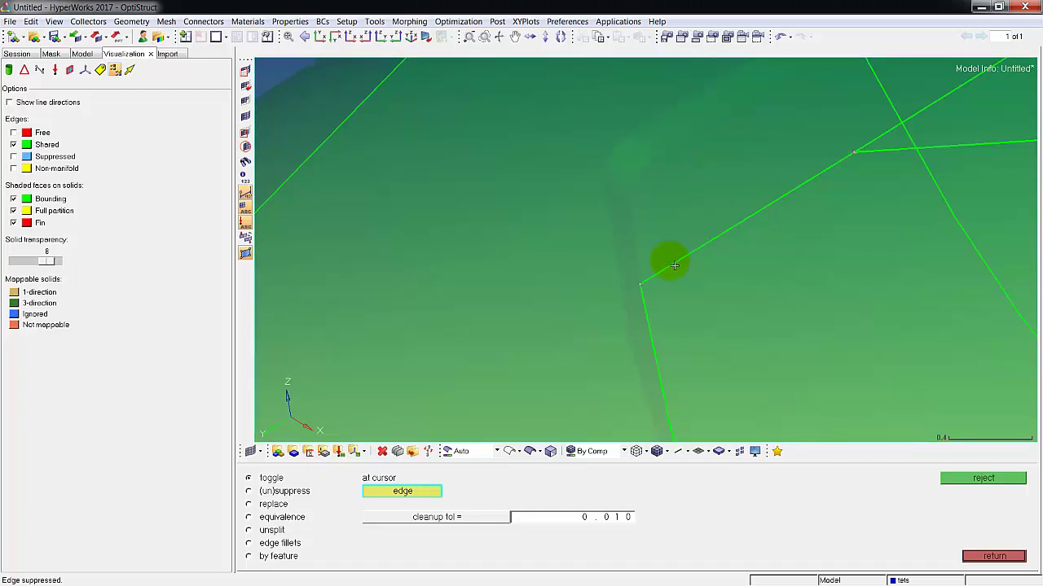
{"action": "left_click", "coordinate": [850, 165]}
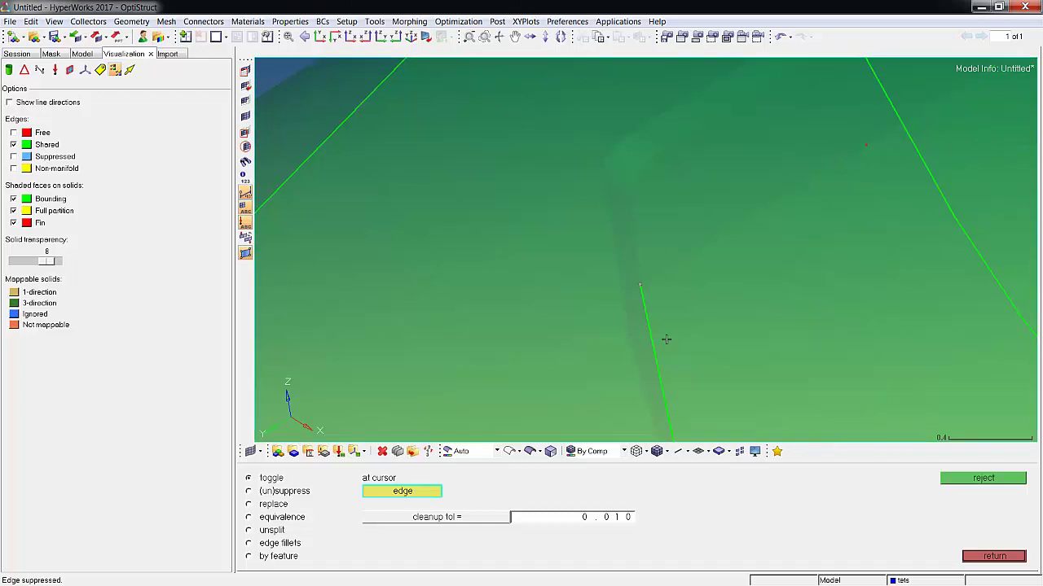
Step: Suppress the short sliver edges and adjoining strip edges at the matching flute-to-shank corner on the opposite side
{"action": "scroll", "coordinate": [655, 348], "scroll_direction": "down", "scroll_amount": 8}
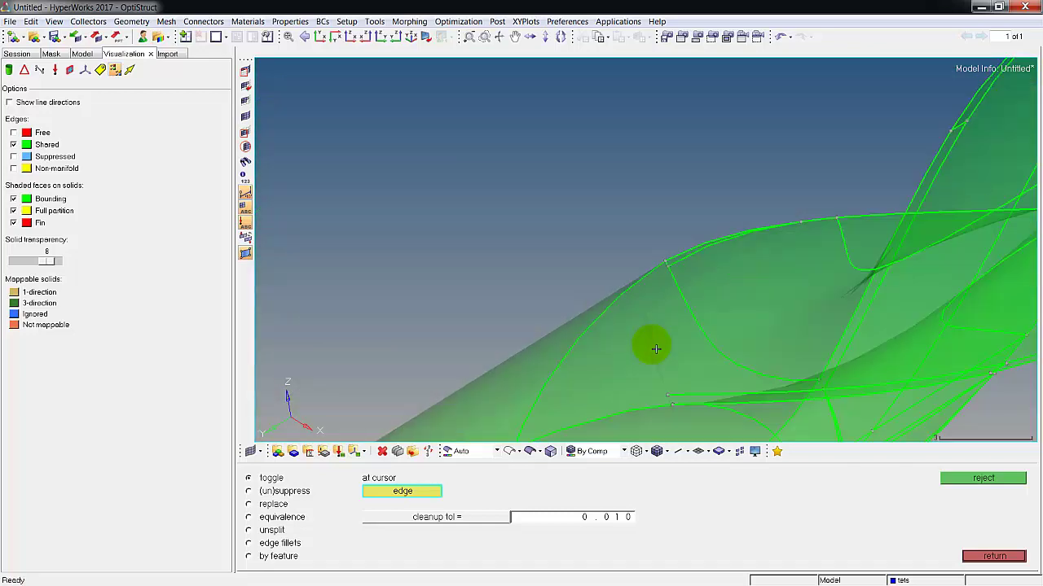
{"action": "scroll", "coordinate": [764, 381], "scroll_direction": "down", "scroll_amount": 5}
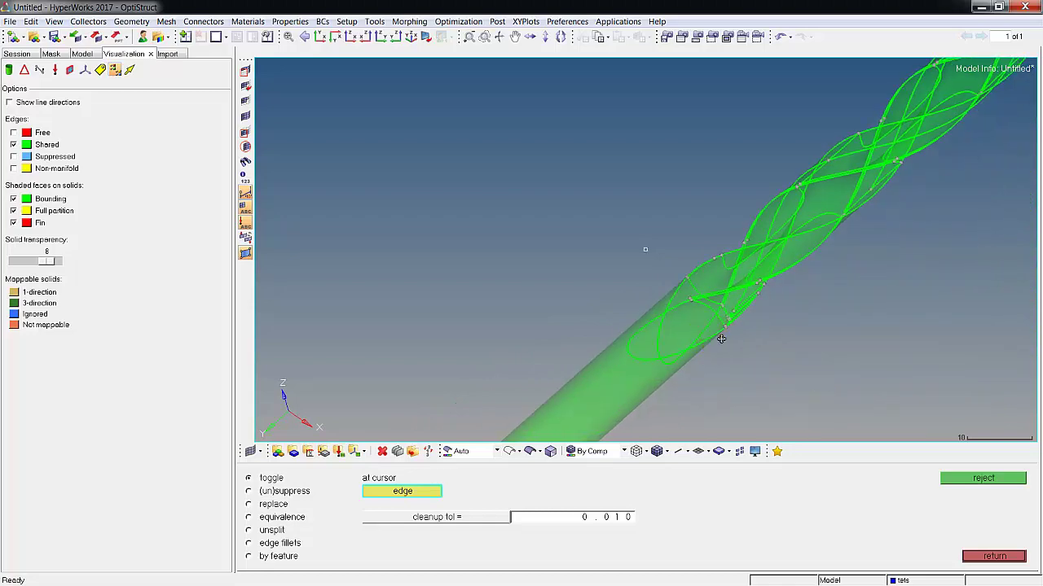
{"action": "left_click_drag", "start_coordinate": [721, 339], "coordinate": [610, 224], "text": "ctrl"}
{"action": "left_click_drag", "start_coordinate": [754, 344], "coordinate": [660, 267], "text": "ctrl"}
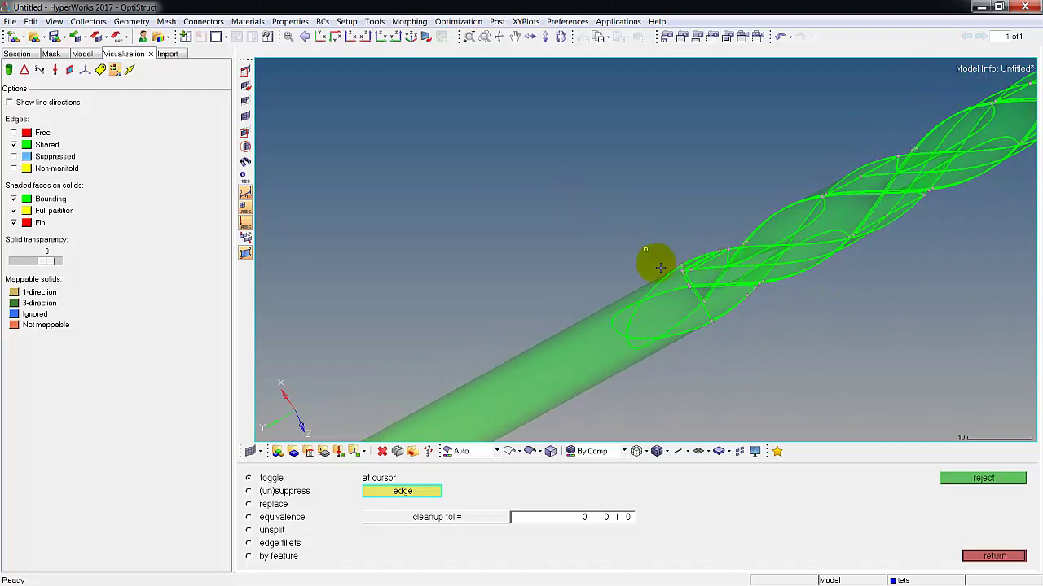
{"action": "middle_click_drag", "start_coordinate": [664, 258], "coordinate": [701, 285], "text": "ctrl"}
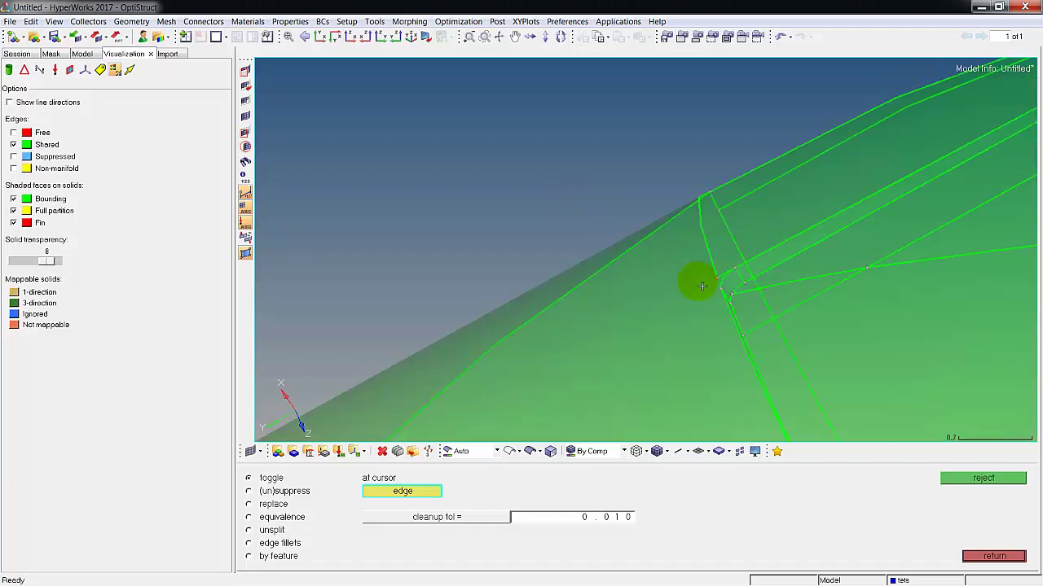
{"action": "scroll", "coordinate": [708, 317], "scroll_direction": "up", "scroll_amount": 5}
{"action": "left_click", "coordinate": [674, 236]}
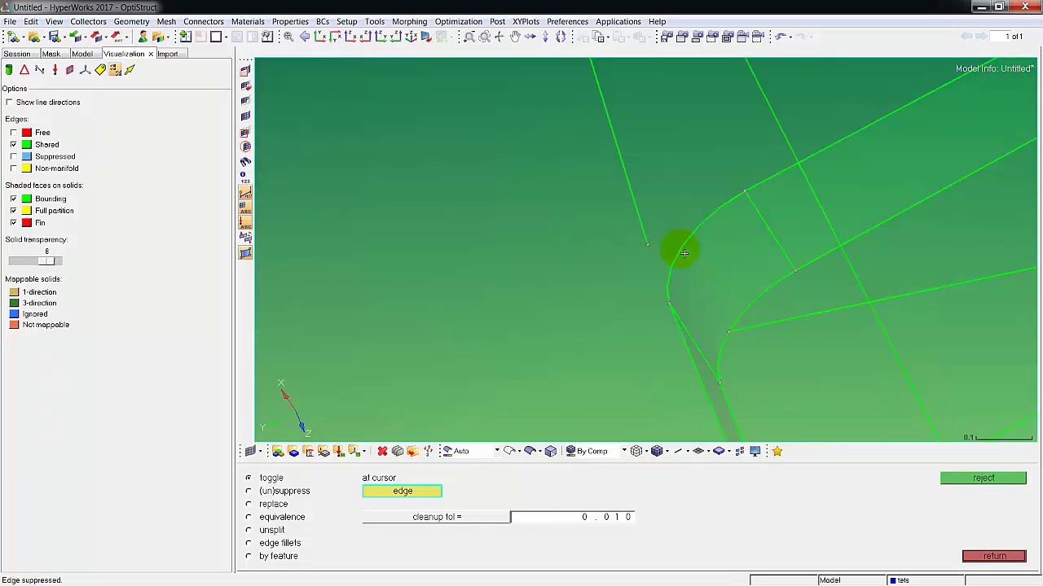
{"action": "left_click", "coordinate": [687, 325]}
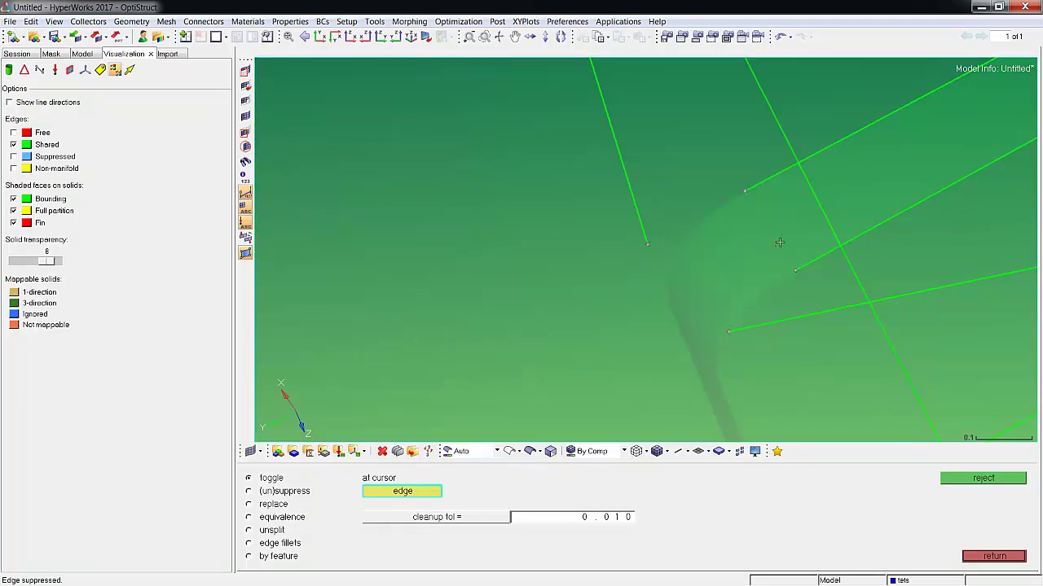
{"action": "left_click", "coordinate": [803, 271]}
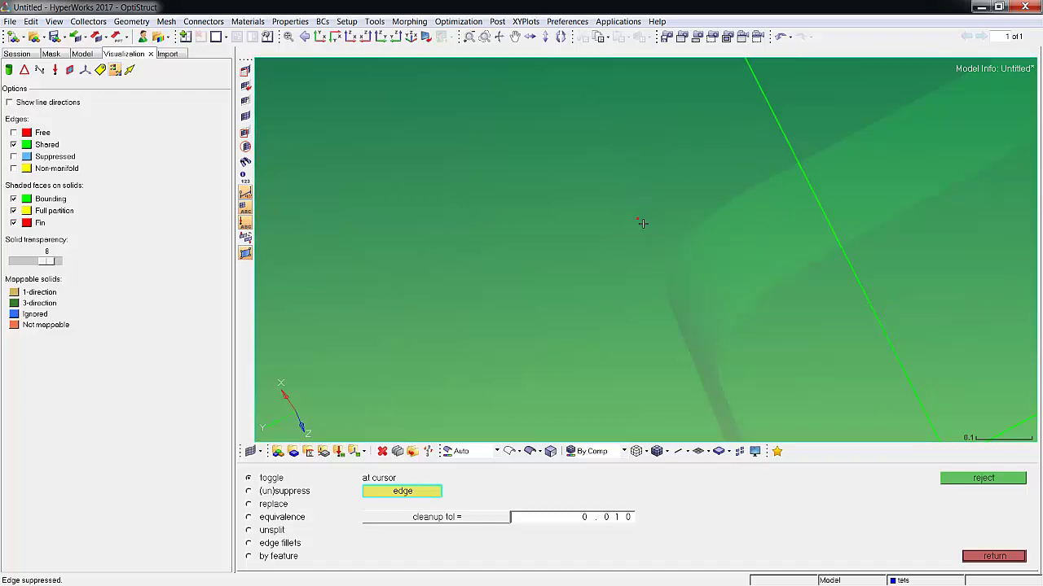
Step: Suppress the closely spaced strip edges still left at the transition between flutes and shank
{"action": "scroll", "coordinate": [763, 315], "scroll_direction": "down", "scroll_amount": 5}
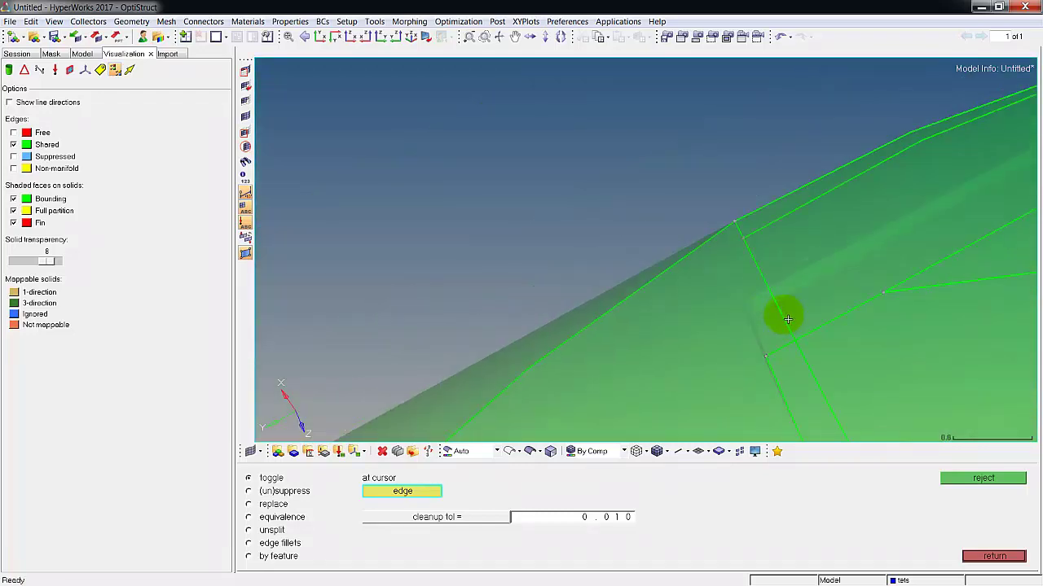
{"action": "scroll", "coordinate": [780, 339], "scroll_direction": "down", "scroll_amount": 5}
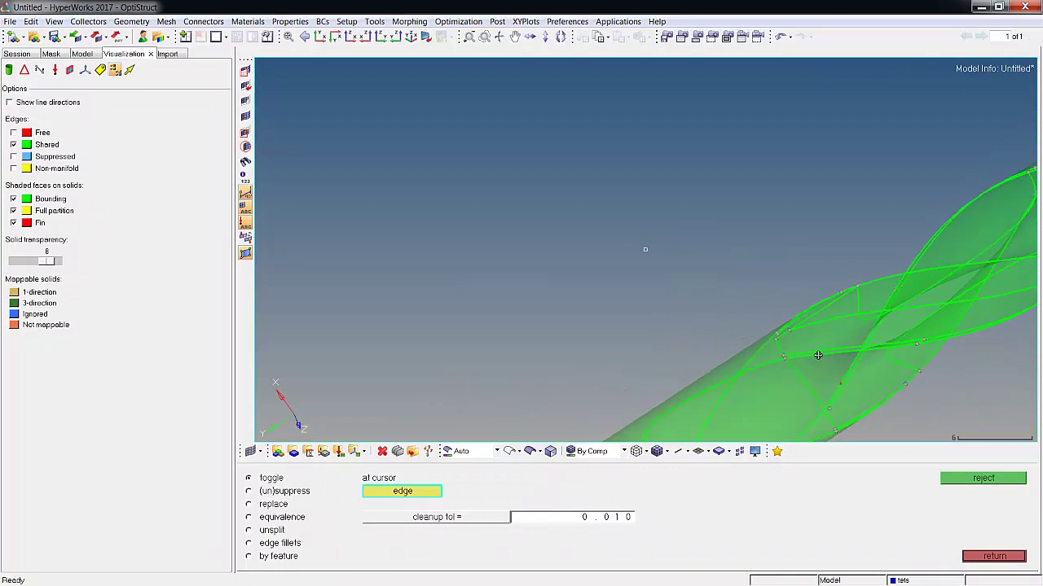
{"action": "left_click_drag", "start_coordinate": [760, 330], "coordinate": [768, 375], "text": "ctrl"}
{"action": "right_click_drag", "start_coordinate": [756, 322], "coordinate": [682, 245], "text": "ctrl"}
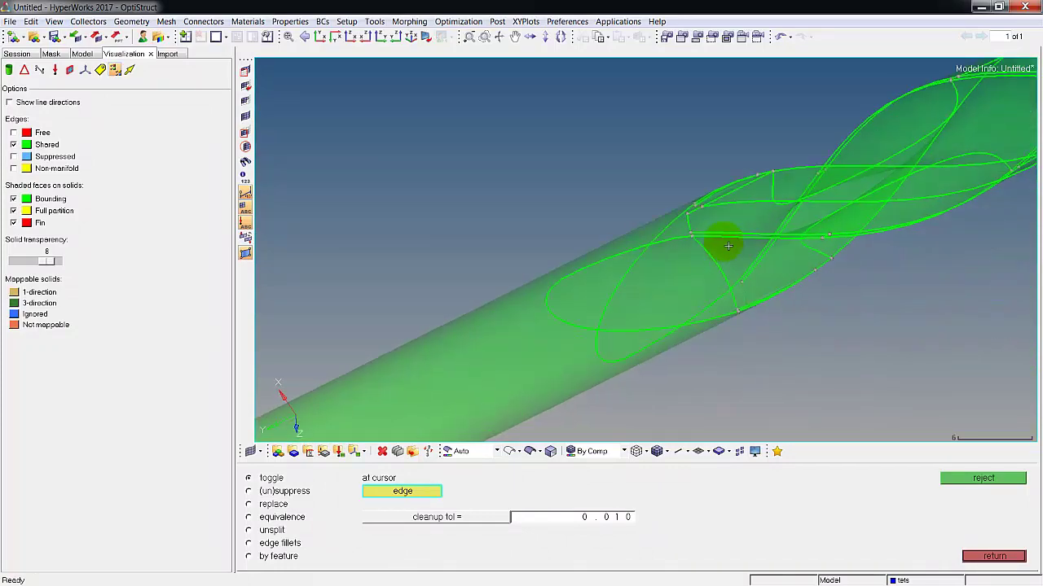
{"action": "left_click_drag", "start_coordinate": [727, 245], "coordinate": [784, 217], "text": "ctrl"}
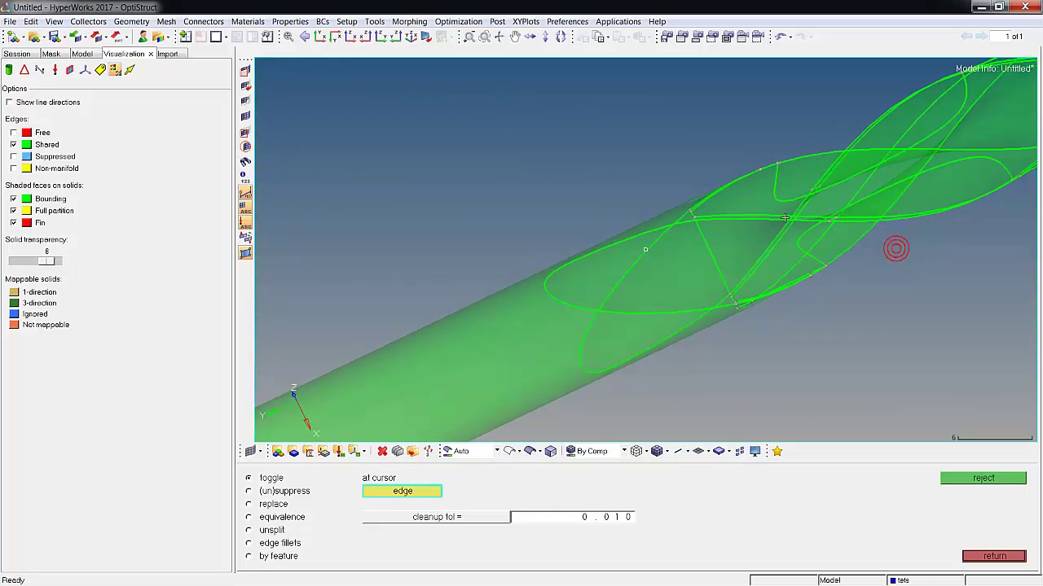
{"action": "scroll", "coordinate": [702, 208], "scroll_direction": "up", "scroll_amount": 4}
{"action": "left_click", "coordinate": [641, 184]}
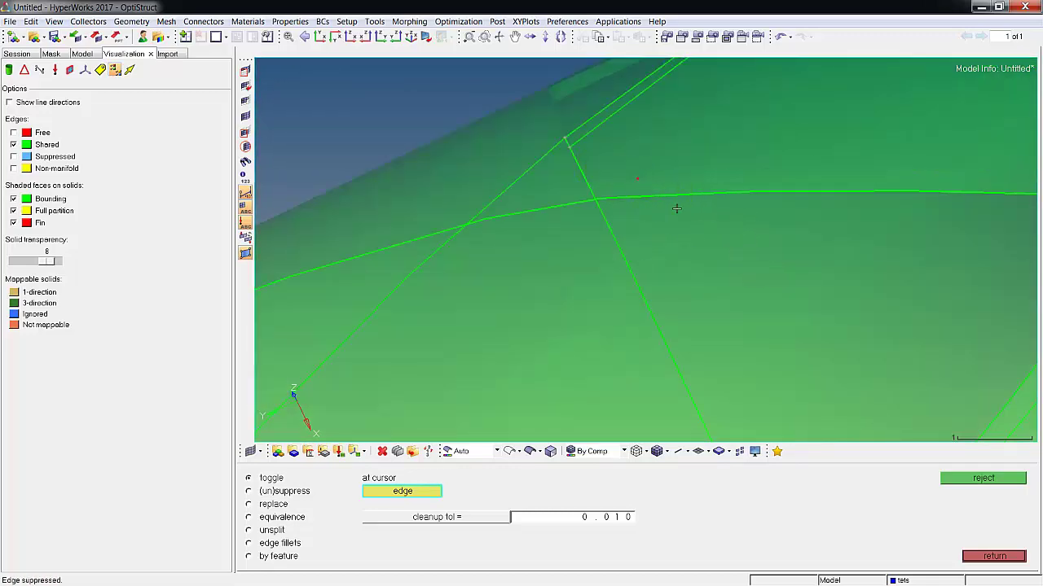
Step: Suppress the inner edge and short end edge of the narrow strip starting just beyond the flute-shank transition
{"action": "scroll", "coordinate": [711, 237], "scroll_direction": "down", "scroll_amount": 3}
{"action": "left_click_drag", "start_coordinate": [844, 254], "coordinate": [767, 244], "text": "ctrl"}
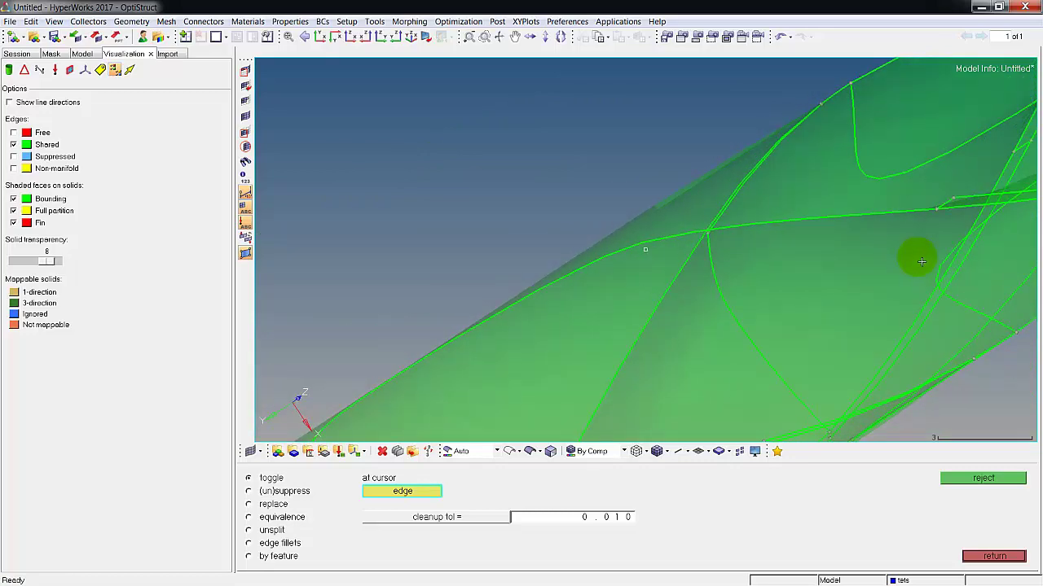
{"action": "right_click_drag", "start_coordinate": [916, 258], "coordinate": [666, 296], "text": "ctrl"}
{"action": "left_click_drag", "start_coordinate": [665, 296], "coordinate": [608, 274], "text": "ctrl"}
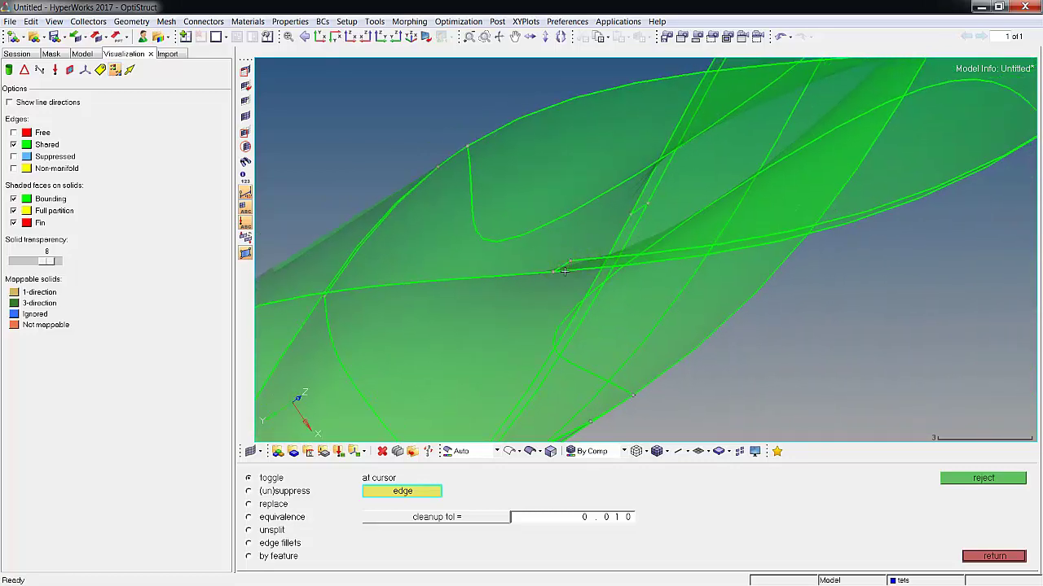
{"action": "scroll", "coordinate": [668, 275], "scroll_direction": "down", "scroll_amount": 4, "text": "ctrl"}
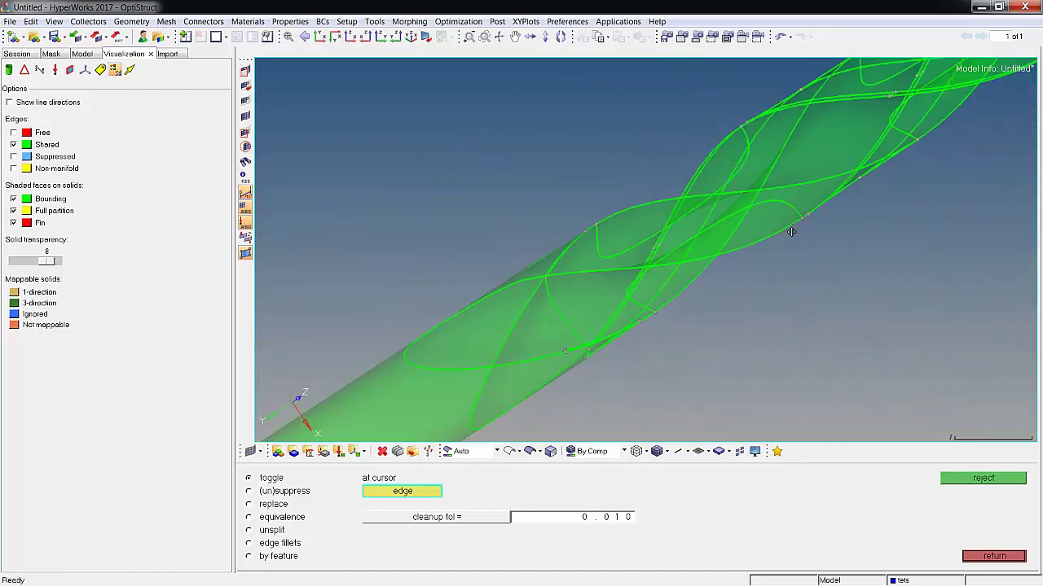
Step: Suppress the inner edges of the narrow strip farther up the drill, beside the rounded flute edge
{"action": "left_click_drag", "start_coordinate": [792, 225], "coordinate": [521, 273], "text": "ctrl"}
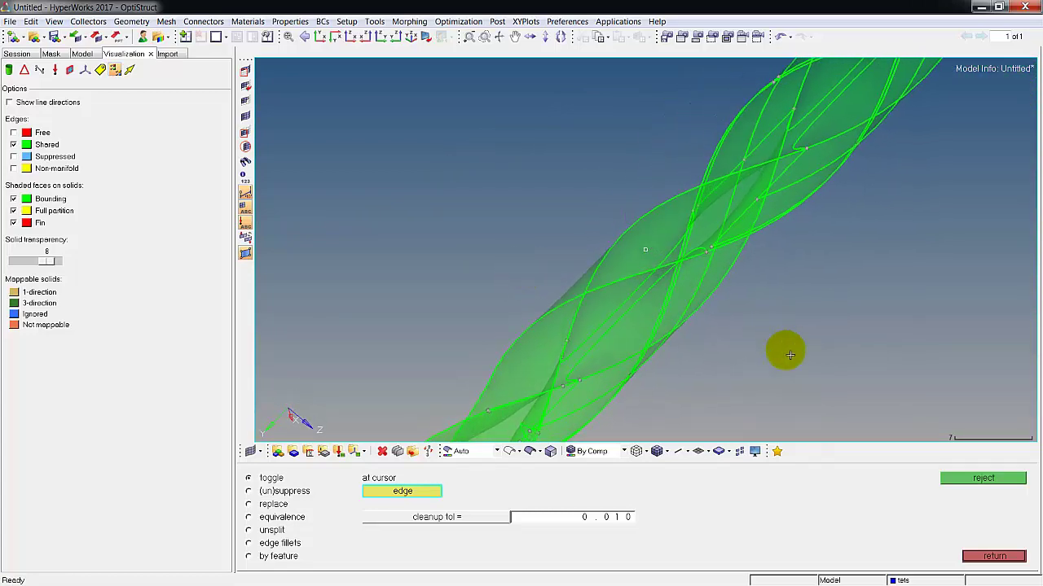
{"action": "mouse_move", "coordinate": [784, 351]}
{"action": "left_mouse_down", "text": "ctrl"}
{"action": "mouse_move", "coordinate": [727, 371]}
{"action": "mouse_move", "coordinate": [717, 359]}
{"action": "left_mouse_up", "text": "ctrl"}
{"action": "middle_click_drag", "start_coordinate": [701, 264], "coordinate": [788, 303], "text": "ctrl"}
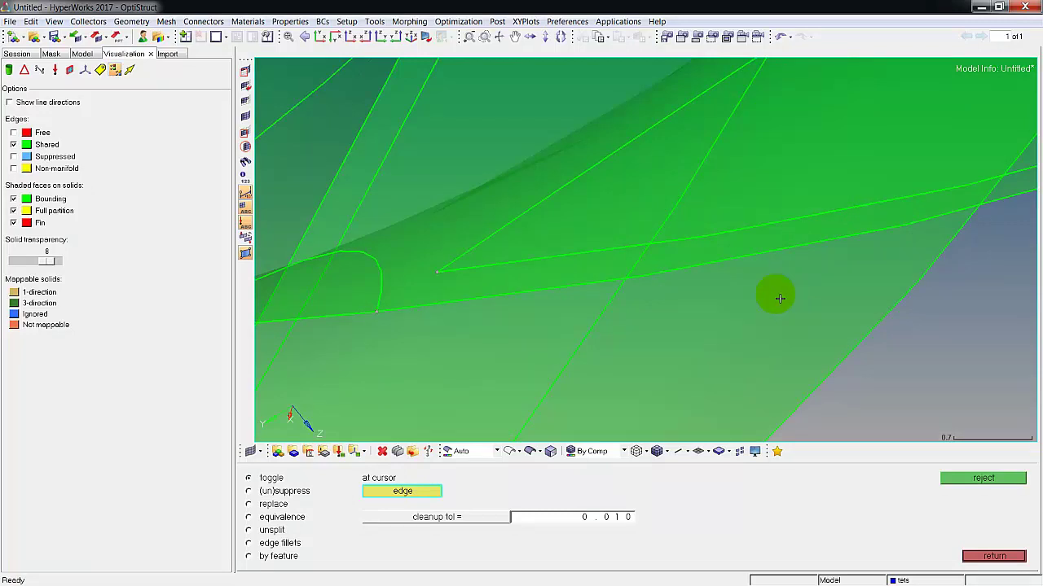
{"action": "left_click", "coordinate": [525, 264]}
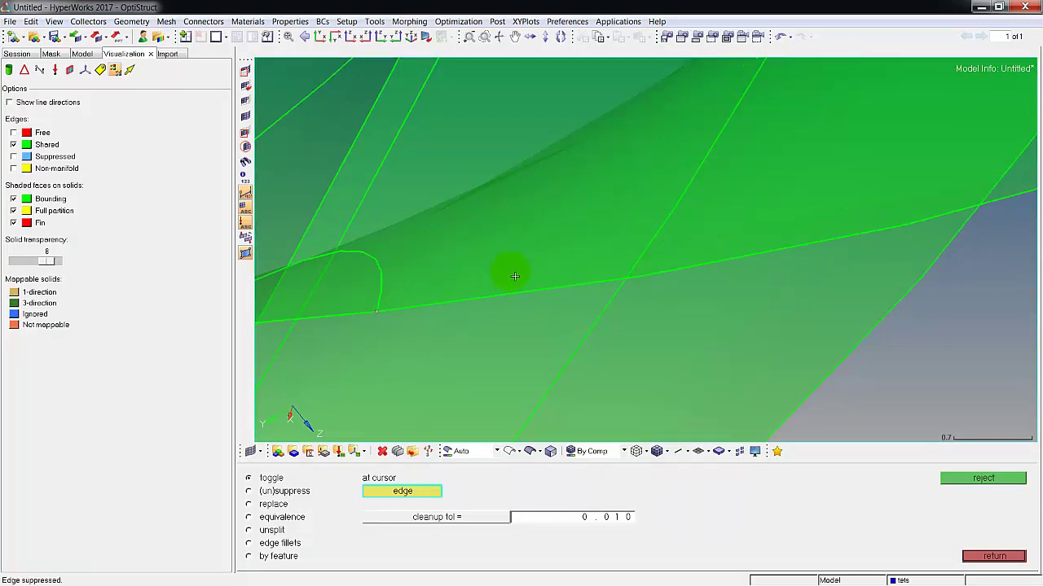
Step: Suppress the thin sliver edges along the outer rim of the flutes in the drill's middle section
{"action": "scroll", "coordinate": [516, 275], "scroll_direction": "down", "scroll_amount": 5}
{"action": "left_click_drag", "start_coordinate": [697, 262], "coordinate": [651, 235], "text": "ctrl"}
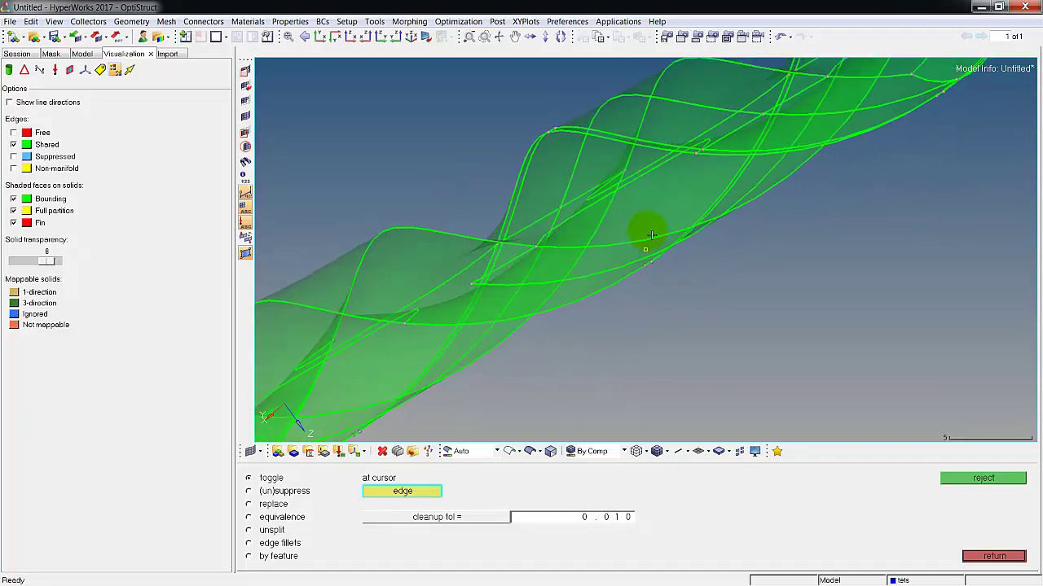
{"action": "middle_click_drag", "start_coordinate": [648, 256], "coordinate": [619, 296], "text": "ctrl"}
{"action": "left_click_drag", "start_coordinate": [465, 234], "coordinate": [475, 239], "text": "ctrl"}
{"action": "left_click_drag", "start_coordinate": [519, 268], "coordinate": [552, 266], "text": "ctrl"}
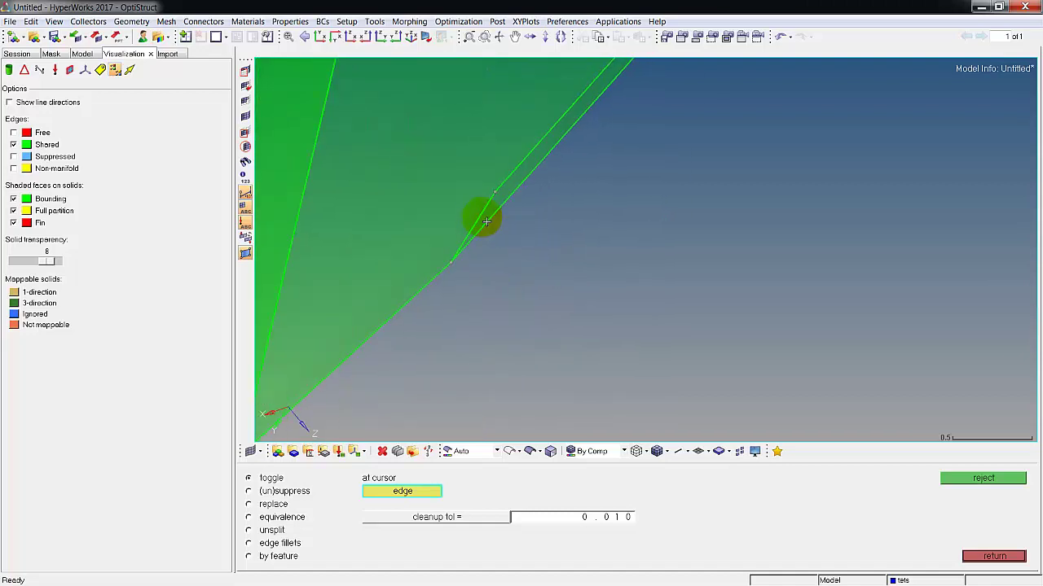
{"action": "scroll", "coordinate": [531, 260], "scroll_direction": "down", "scroll_amount": 6}
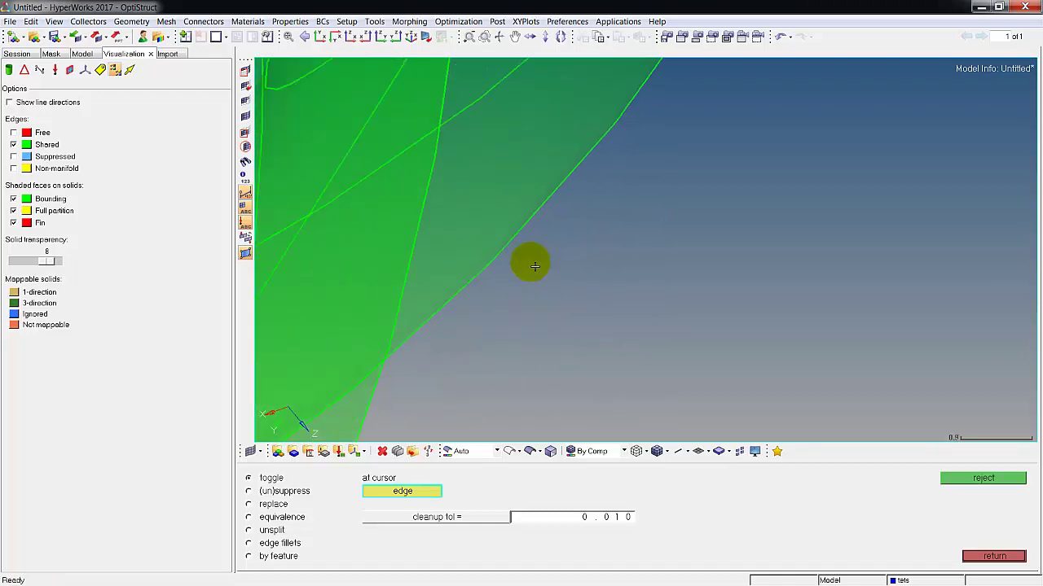
Step: Suppress further doubled strip edges beside the rounded flute ends along the drill's twisted body
{"action": "left_click_drag", "start_coordinate": [486, 236], "coordinate": [501, 201], "text": "ctrl"}
{"action": "left_click", "coordinate": [516, 200]}
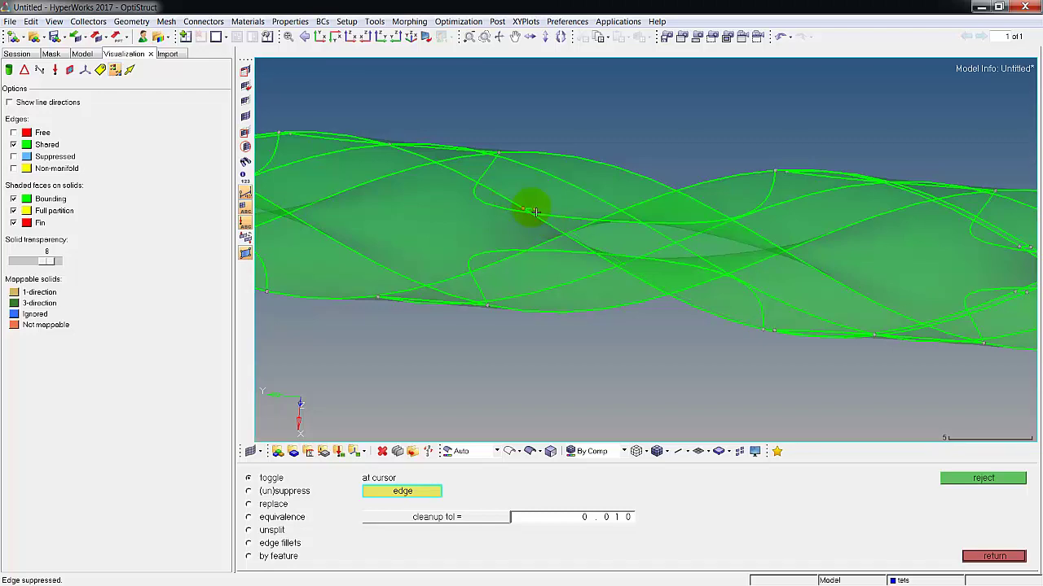
{"action": "left_click_drag", "start_coordinate": [757, 298], "coordinate": [702, 196], "text": "ctrl"}
{"action": "scroll", "coordinate": [768, 235], "scroll_direction": "up", "scroll_amount": 5}
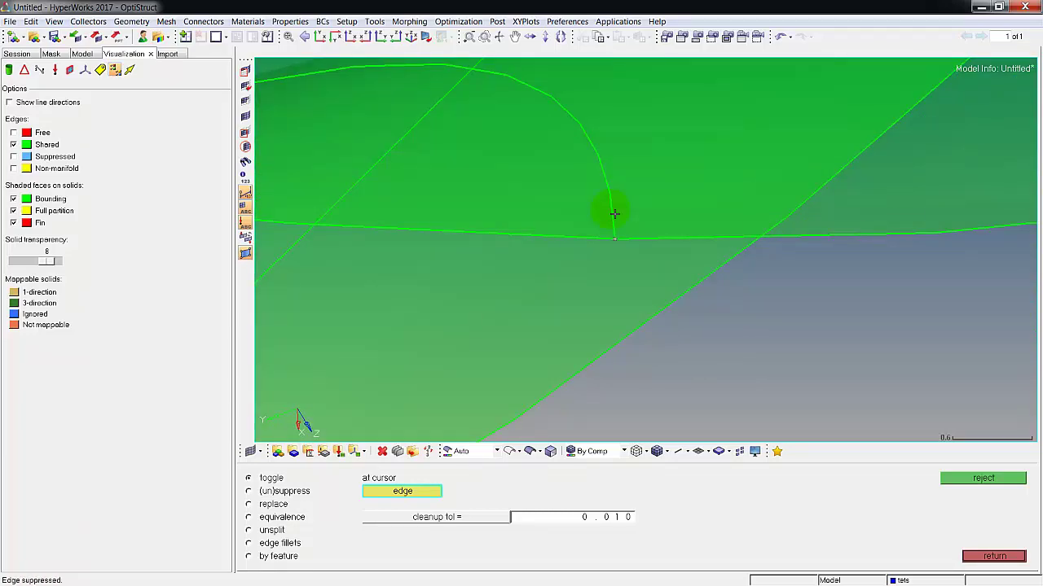
Step: Suppress the inner and short end edges of the thin sliver along the flute's outer rim near the shank transition
{"action": "scroll", "coordinate": [614, 214], "scroll_direction": "down", "scroll_amount": 6}
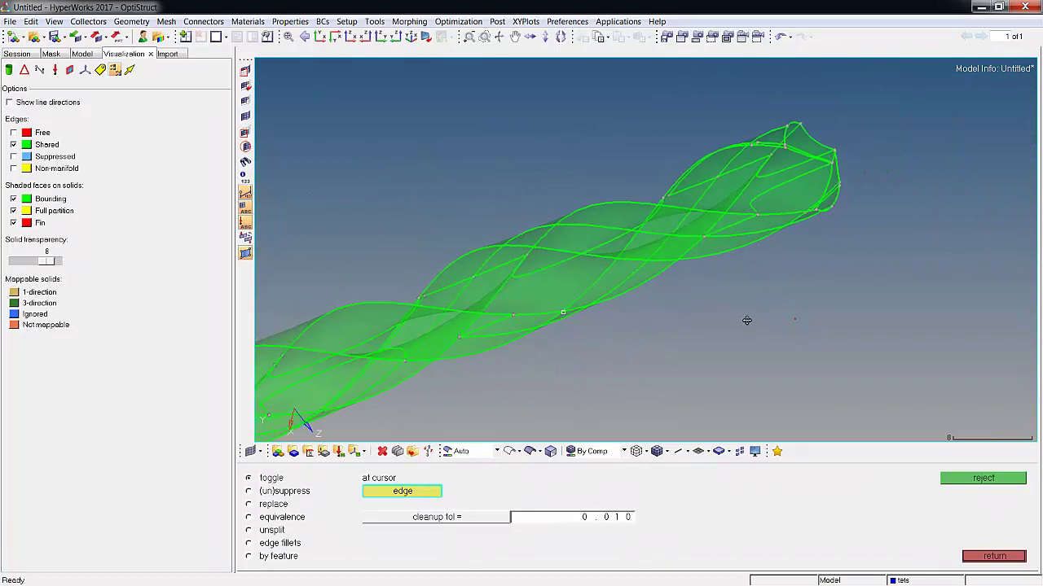
{"action": "left_click_drag", "start_coordinate": [747, 320], "coordinate": [285, 228], "text": "ctrl"}
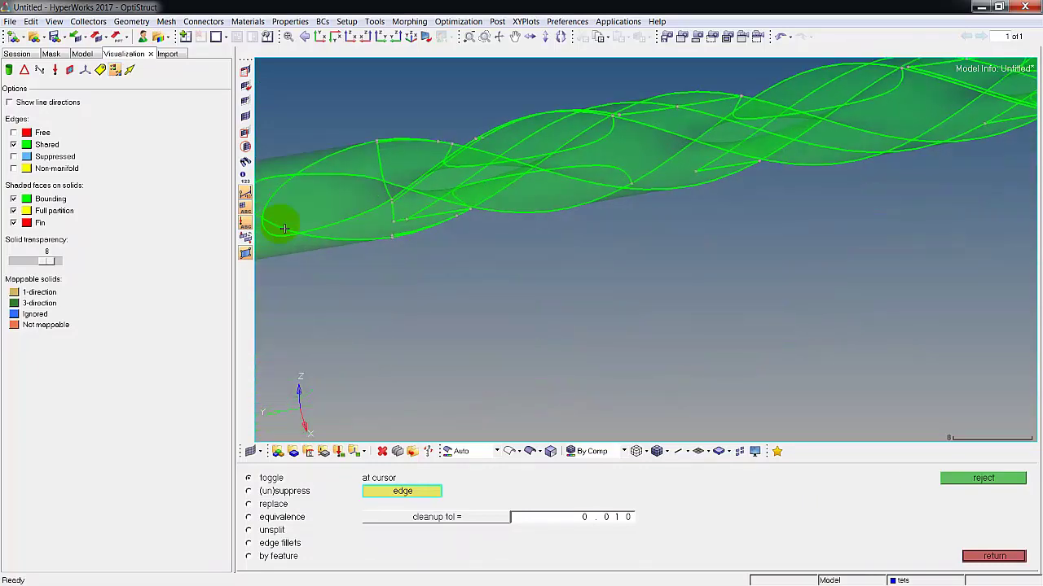
{"action": "left_click_drag", "start_coordinate": [388, 198], "coordinate": [379, 188], "text": "ctrl"}
{"action": "mouse_move", "coordinate": [581, 214]}
{"action": "left_mouse_down", "text": "ctrl"}
{"action": "mouse_move", "coordinate": [584, 156]}
{"action": "mouse_move", "coordinate": [620, 183]}
{"action": "left_mouse_up", "text": "ctrl"}
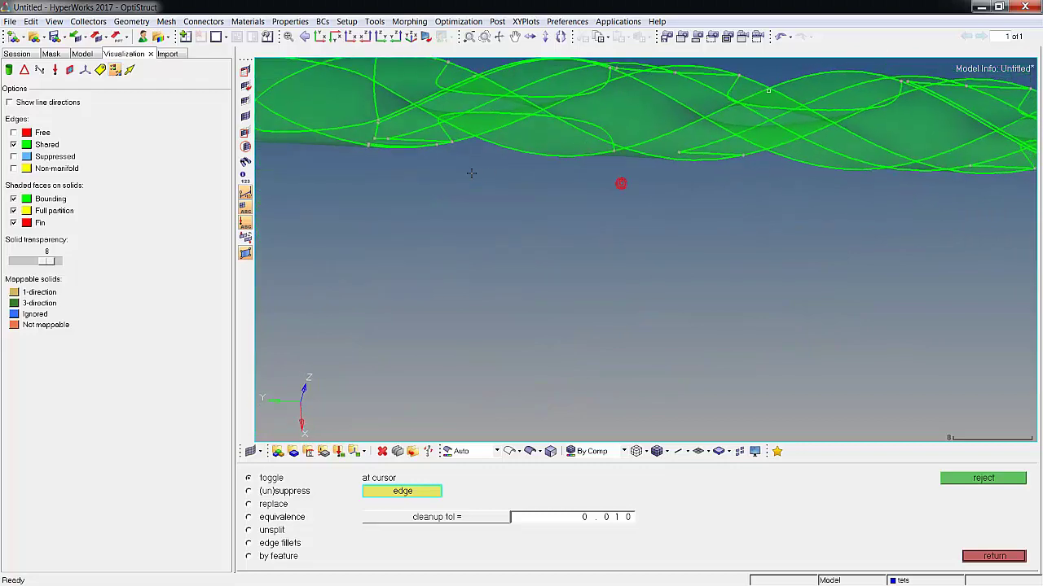
{"action": "middle_click_drag", "start_coordinate": [371, 123], "coordinate": [419, 216], "text": "ctrl"}
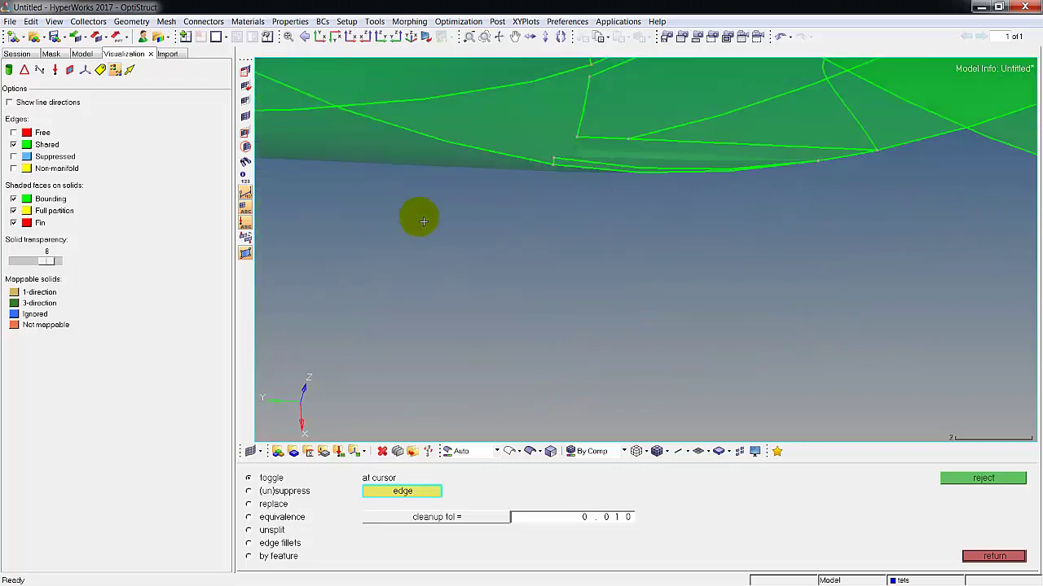
{"action": "left_click", "coordinate": [561, 166]}
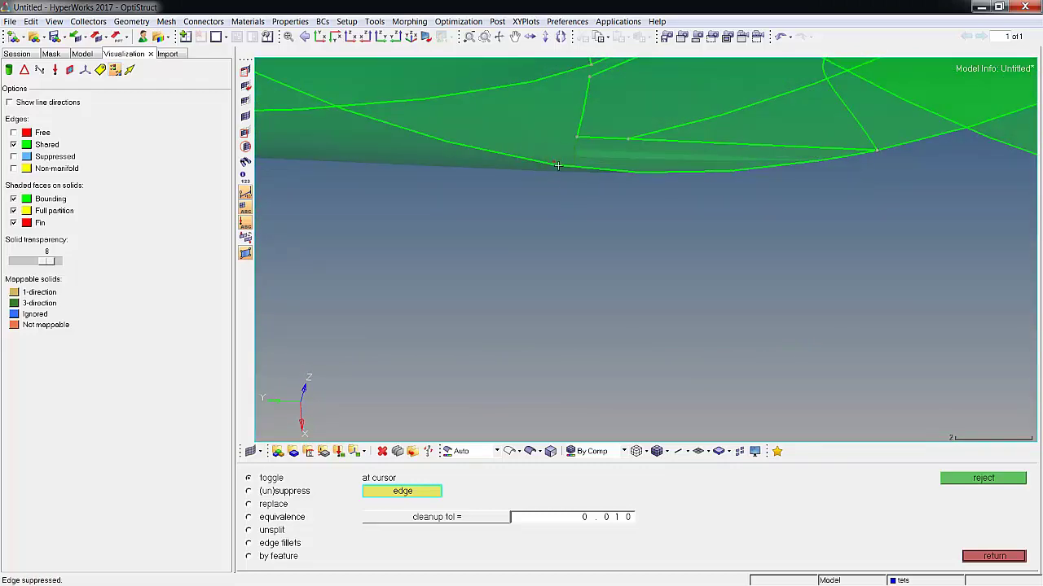
Step: Suppress the rounded flute-end edges and neighbouring extra lines along the twisted body beyond the shank transition
{"action": "scroll", "coordinate": [589, 248], "scroll_direction": "down", "scroll_amount": 5, "text": "ctrl"}
{"action": "left_click_drag", "start_coordinate": [512, 196], "coordinate": [584, 294], "text": "ctrl"}
{"action": "scroll", "coordinate": [611, 295], "scroll_direction": "down", "scroll_amount": 4, "text": "ctrl"}
{"action": "left_click_drag", "start_coordinate": [714, 251], "coordinate": [855, 236], "text": "ctrl"}
{"action": "left_click_drag", "start_coordinate": [650, 274], "coordinate": [645, 269], "text": "ctrl"}
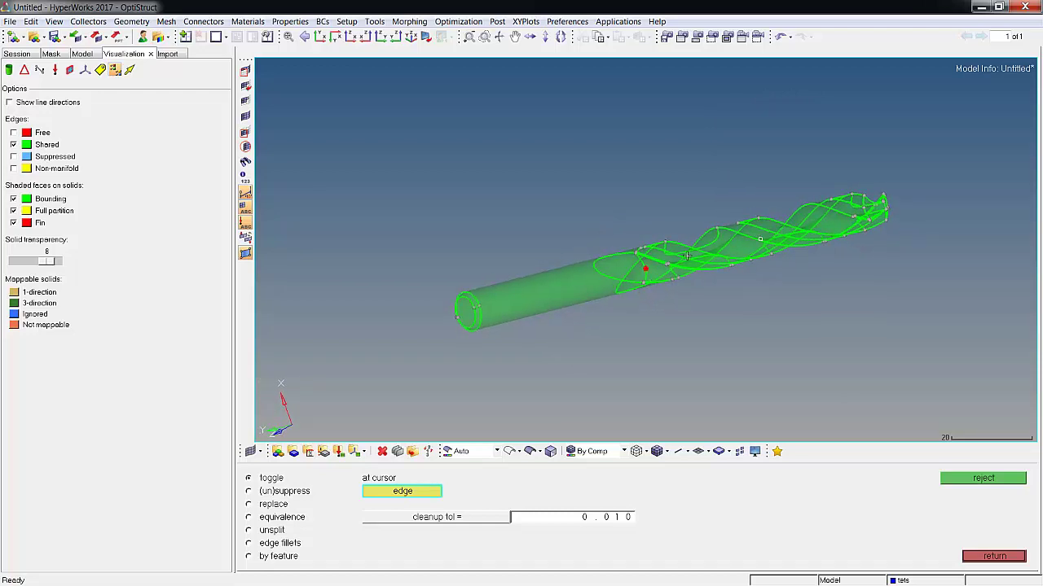
{"action": "left_click", "coordinate": [714, 246]}
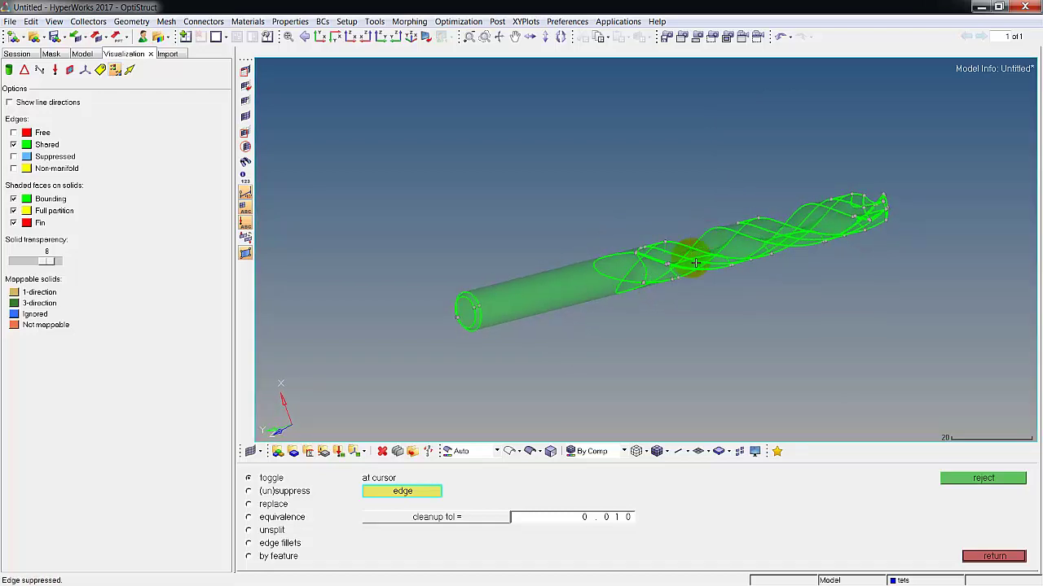
{"action": "left_click", "coordinate": [698, 259]}
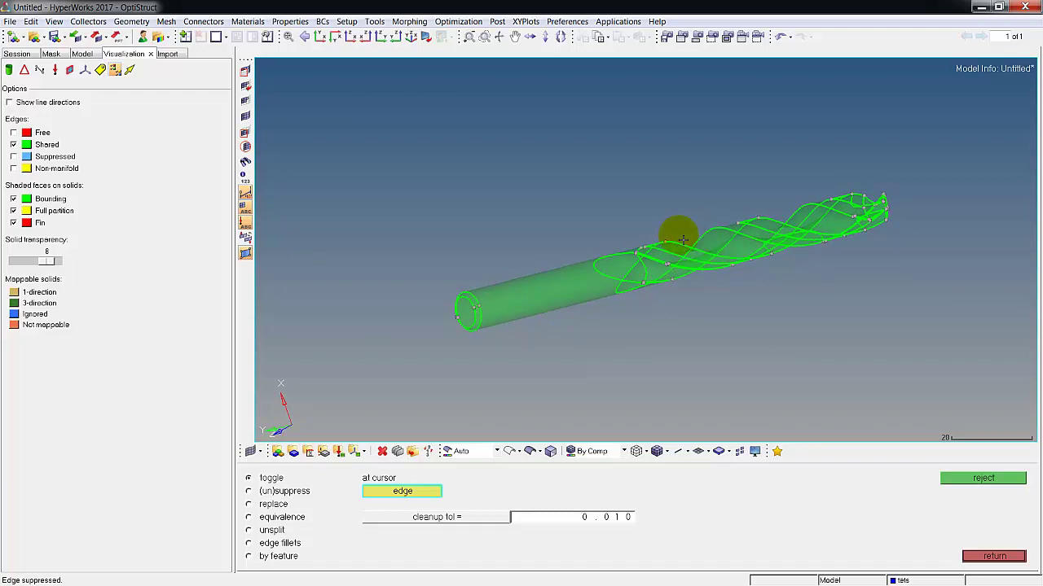
{"action": "left_click_drag", "start_coordinate": [683, 238], "coordinate": [821, 226], "text": "ctrl"}
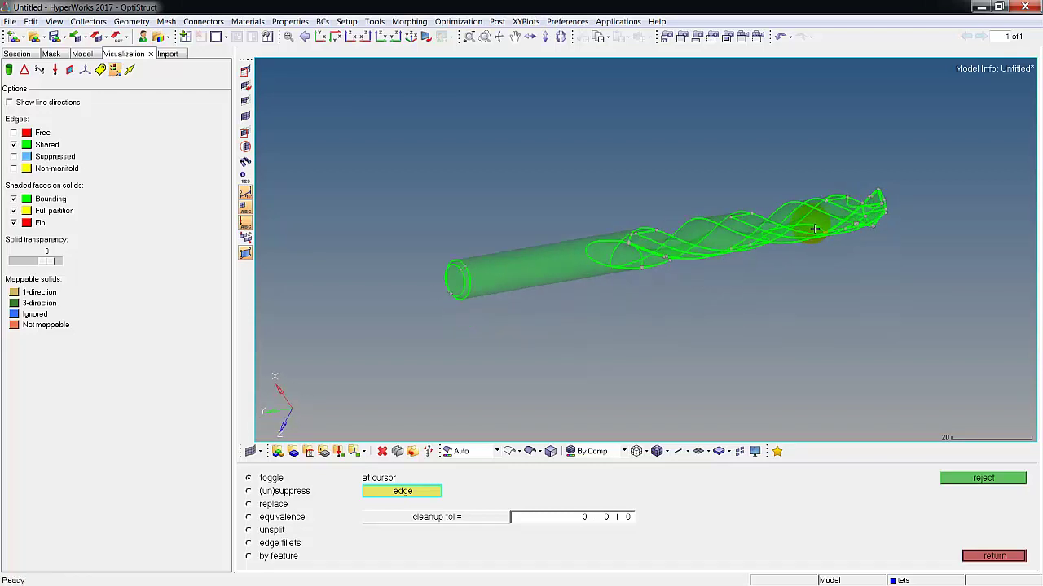
{"action": "left_click", "coordinate": [815, 229]}
Step: Suppress the short connecting edges and the doubled rim edge of the narrow strip on the lower fluted section
{"action": "mouse_move", "coordinate": [713, 220]}
{"action": "left_mouse_down", "text": "ctrl"}
{"action": "mouse_move", "coordinate": [719, 247]}
{"action": "mouse_move", "coordinate": [712, 220]}
{"action": "mouse_move", "coordinate": [736, 229]}
{"action": "mouse_move", "coordinate": [712, 247]}
{"action": "mouse_move", "coordinate": [744, 299]}
{"action": "mouse_move", "coordinate": [824, 235]}
{"action": "mouse_move", "coordinate": [597, 314]}
{"action": "mouse_move", "coordinate": [611, 261]}
{"action": "mouse_move", "coordinate": [700, 310]}
{"action": "mouse_move", "coordinate": [716, 304]}
{"action": "mouse_move", "coordinate": [673, 342]}
{"action": "left_mouse_up", "text": "ctrl"}
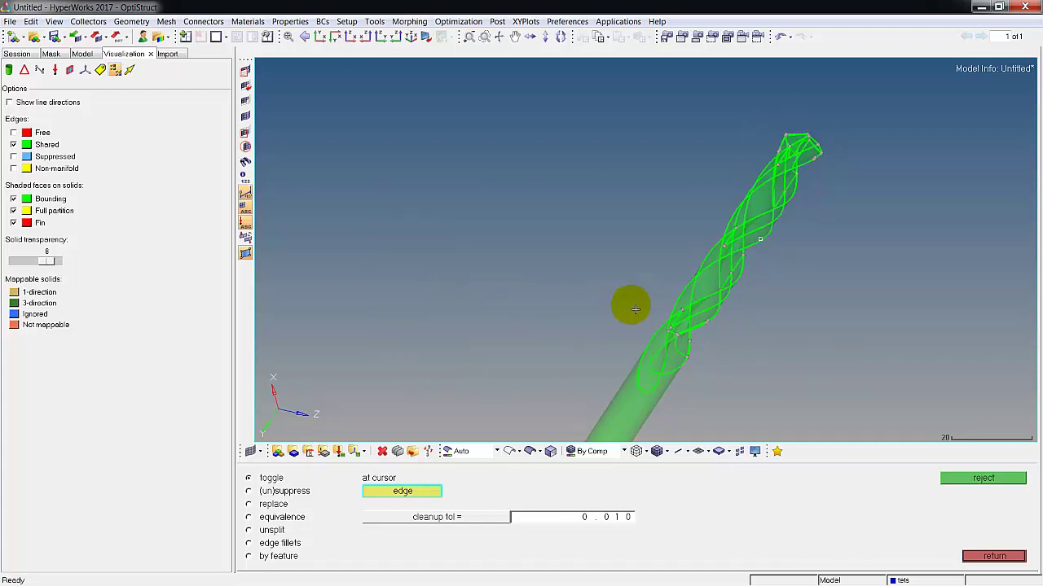
{"action": "middle_click_drag", "start_coordinate": [636, 304], "coordinate": [719, 364], "text": "ctrl"}
{"action": "left_click", "coordinate": [746, 380]}
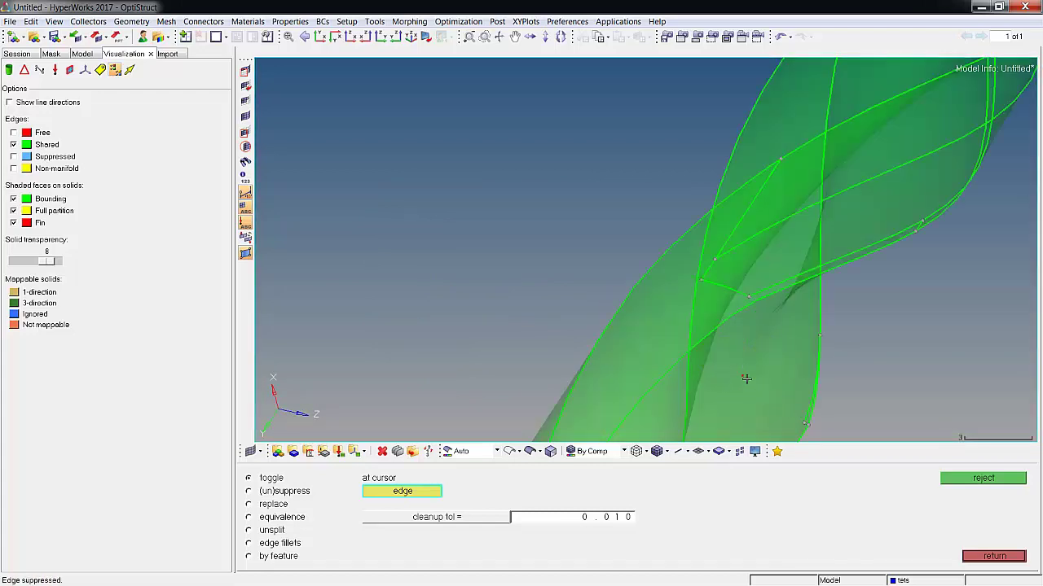
{"action": "left_click", "coordinate": [948, 219]}
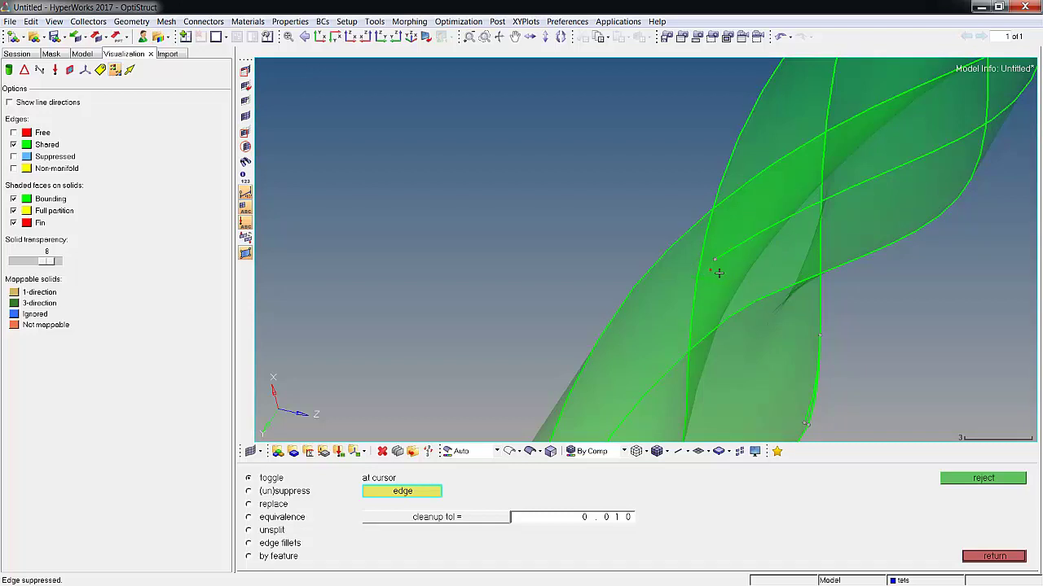
{"action": "left_click", "coordinate": [739, 246]}
{"action": "scroll", "coordinate": [745, 261], "scroll_direction": "down", "scroll_amount": 5}
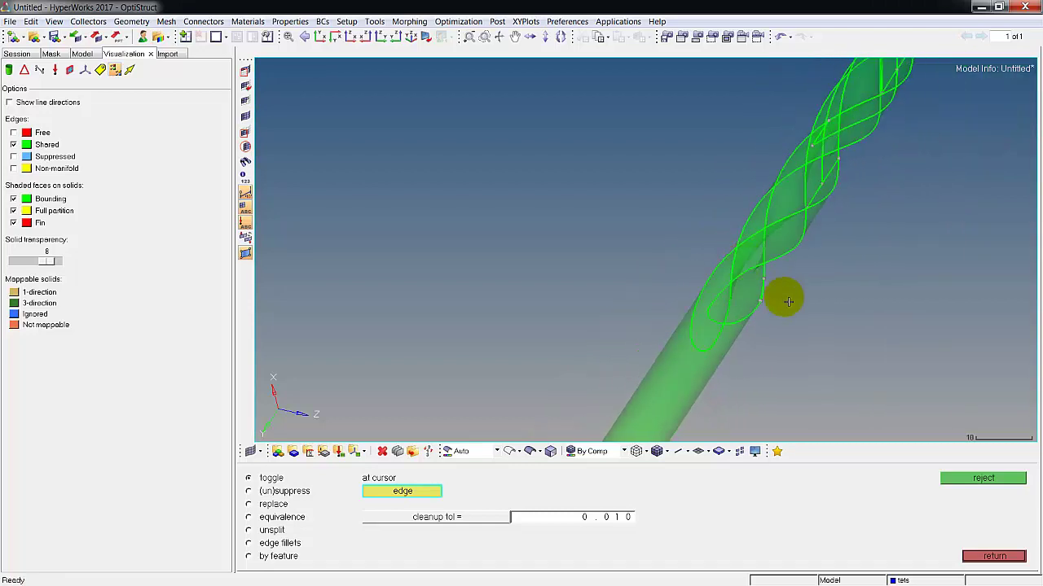
Step: Suppress the thin sliver beside the flute rim near the shank and the leftover strip edges farther up the body
{"action": "left_click_drag", "start_coordinate": [787, 302], "coordinate": [745, 294], "text": "ctrl"}
{"action": "scroll", "coordinate": [820, 345], "scroll_direction": "up", "scroll_amount": 5}
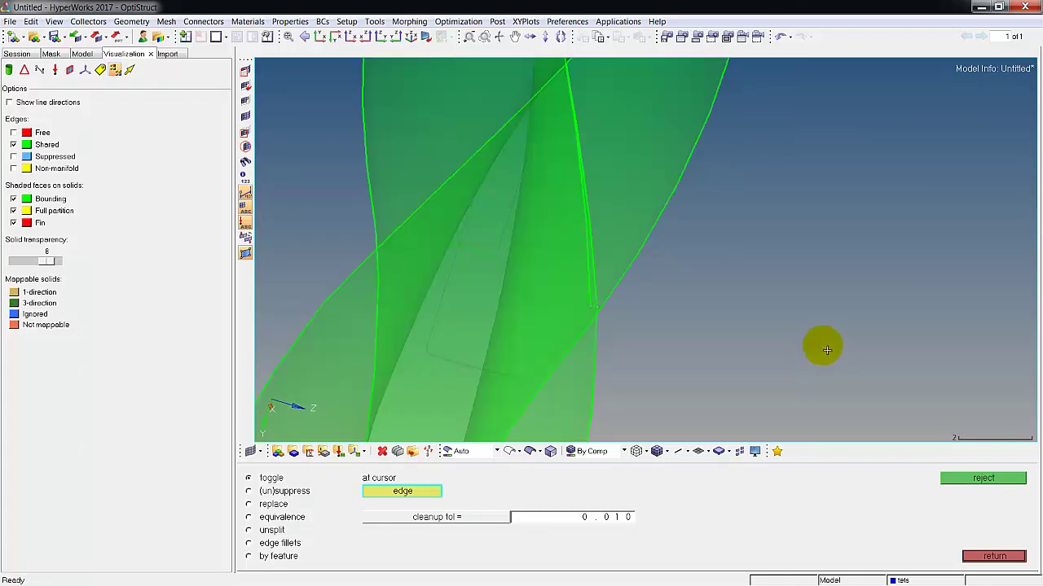
{"action": "scroll", "coordinate": [593, 290], "scroll_direction": "down", "scroll_amount": 5, "text": "ctrl"}
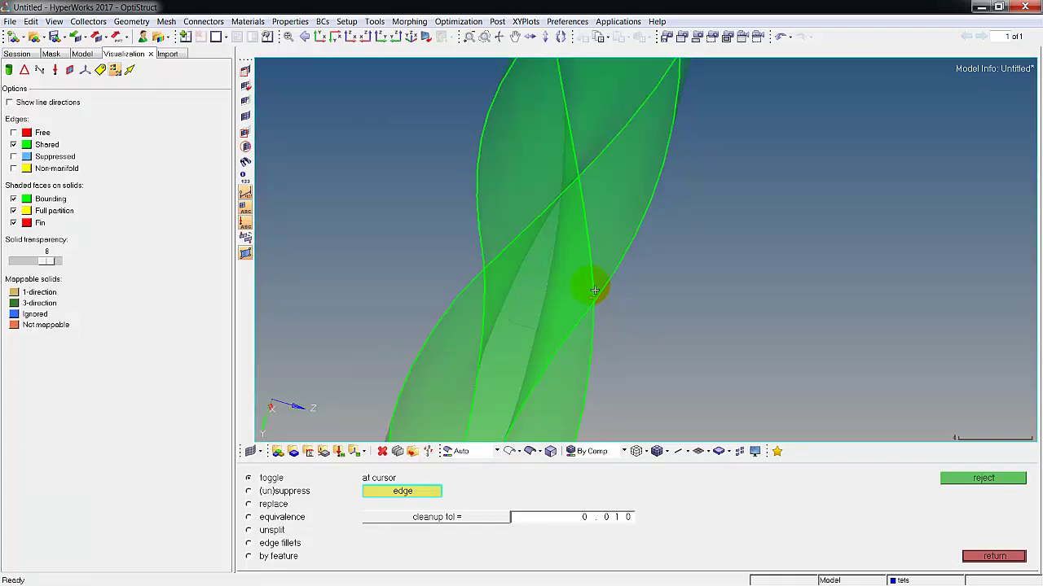
{"action": "right_click_drag", "start_coordinate": [544, 212], "coordinate": [554, 312], "text": "ctrl"}
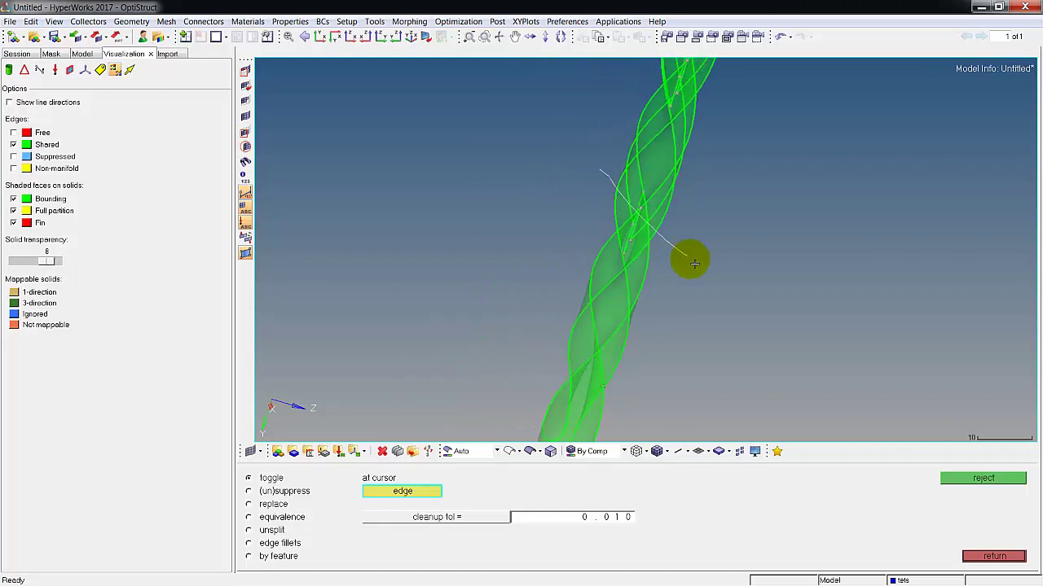
{"action": "scroll", "coordinate": [689, 256], "scroll_direction": "up", "scroll_amount": 3}
{"action": "left_click", "coordinate": [600, 332]}
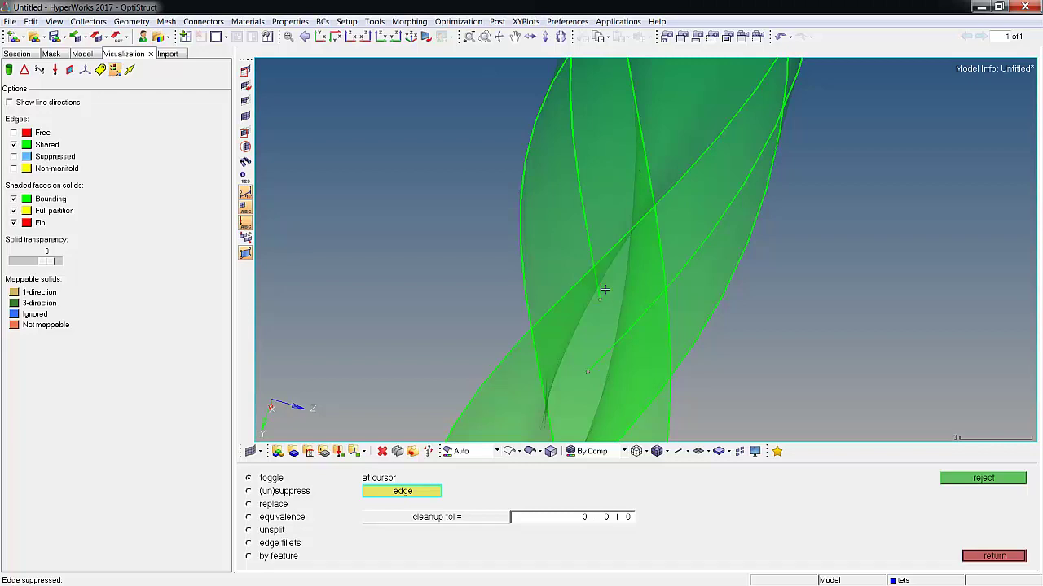
{"action": "scroll", "coordinate": [624, 337], "scroll_direction": "down", "scroll_amount": 5}
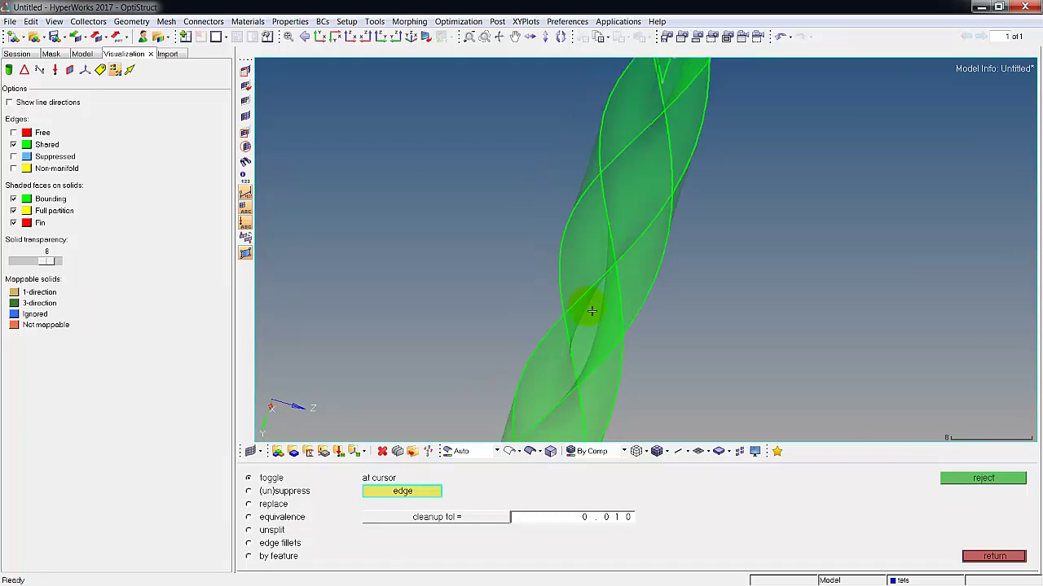
Step: Suppress the rounded flute-end edges and the stray interior edges crossing the flute surfaces just behind the drill tip
{"action": "left_click_drag", "start_coordinate": [603, 152], "coordinate": [678, 236], "text": "ctrl"}
{"action": "scroll", "coordinate": [649, 172], "scroll_direction": "up", "scroll_amount": 5}
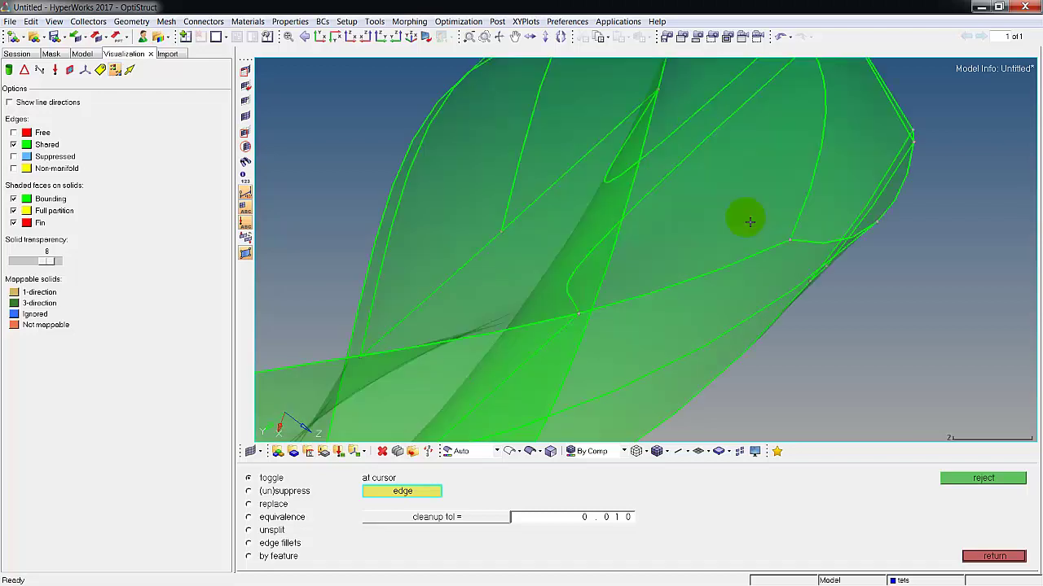
{"action": "scroll", "coordinate": [601, 307], "scroll_direction": "down", "scroll_amount": 3}
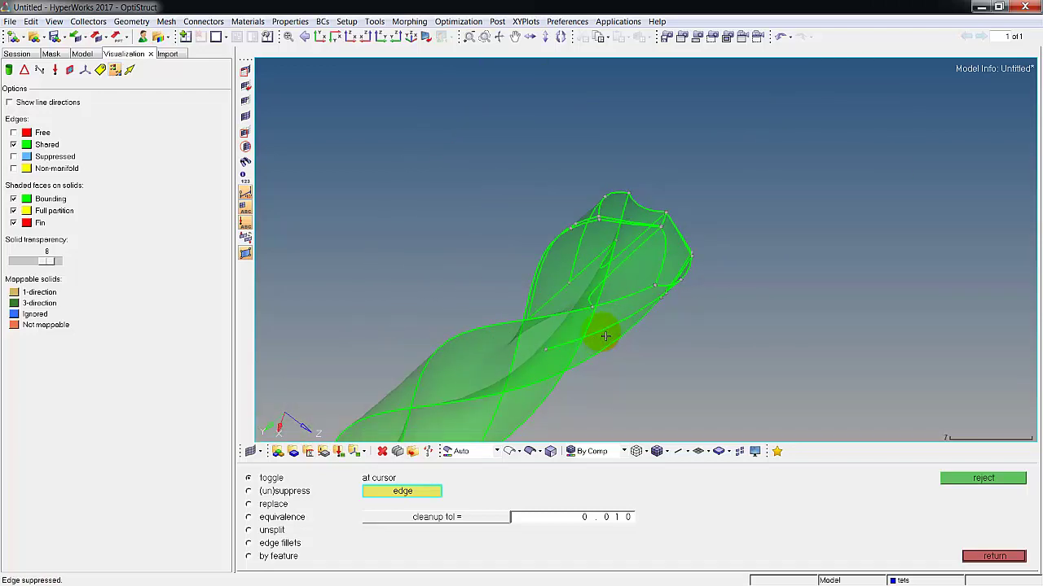
{"action": "left_click", "coordinate": [563, 289]}
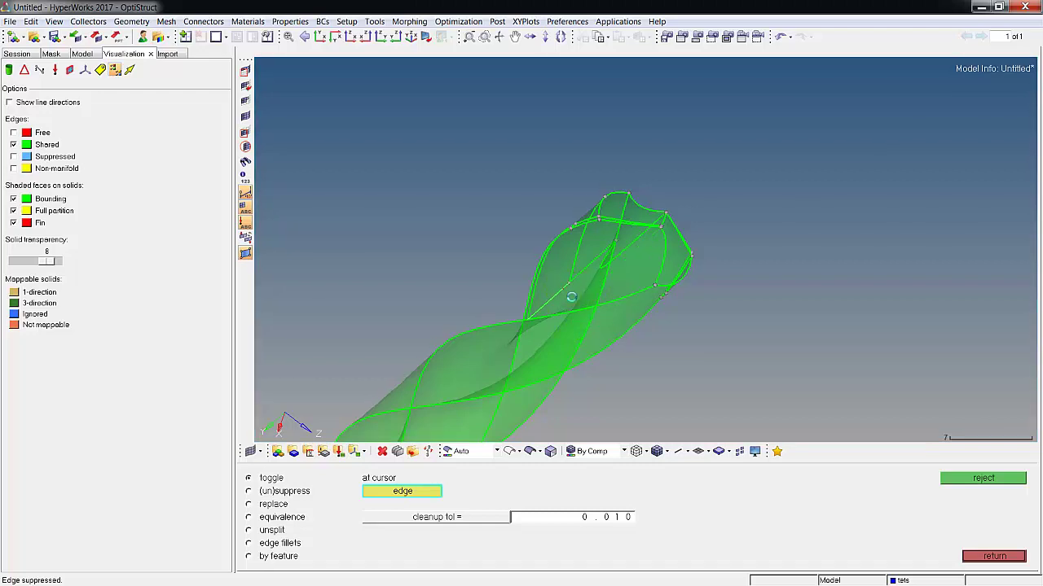
{"action": "left_click", "coordinate": [575, 272]}
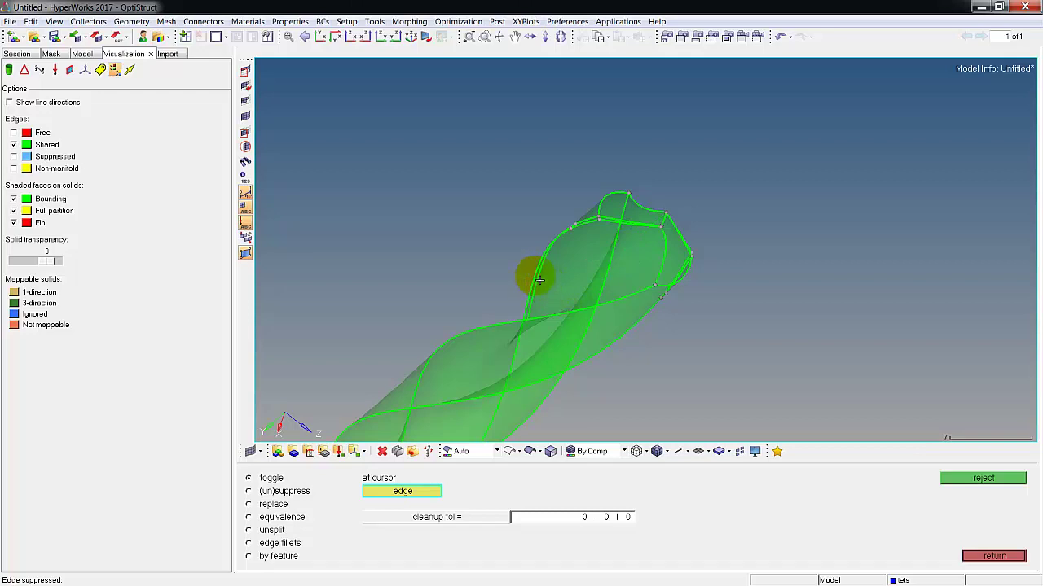
Step: Suppress the doubled edges of the long rim strip behind the tip and the short strip reaching the tip corner
{"action": "left_click_drag", "start_coordinate": [536, 277], "coordinate": [582, 330], "text": "ctrl"}
{"action": "right_click_drag", "start_coordinate": [459, 349], "coordinate": [556, 211], "text": "ctrl"}
{"action": "left_click_drag", "start_coordinate": [480, 285], "coordinate": [669, 280], "text": "ctrl"}
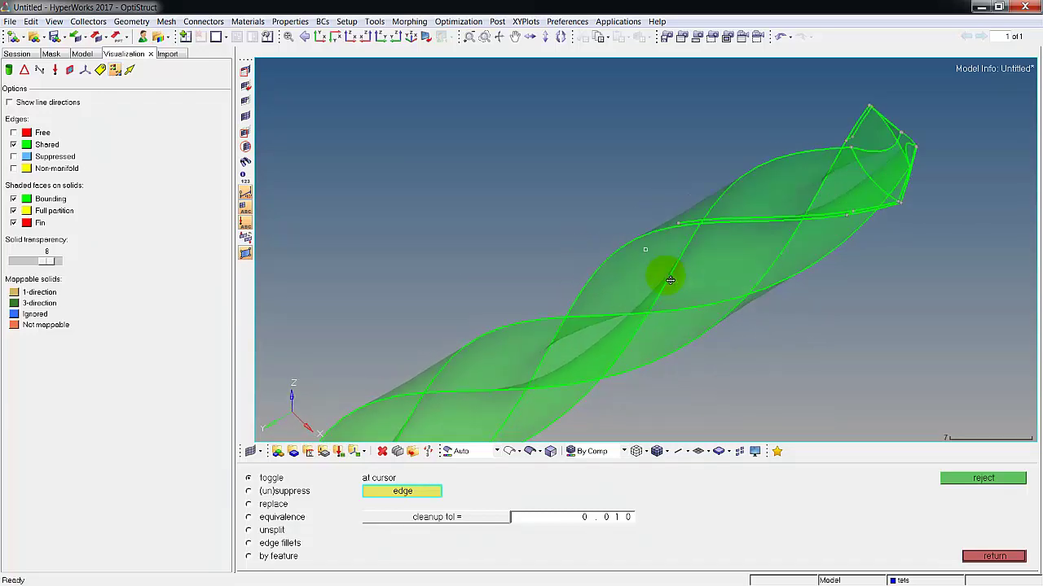
{"action": "left_click", "coordinate": [720, 222]}
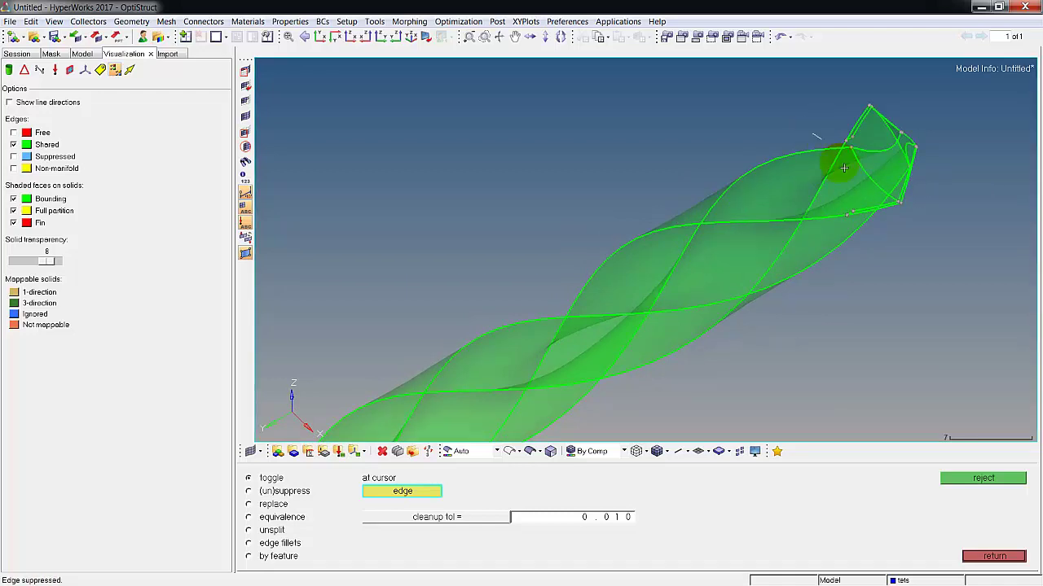
{"action": "scroll", "coordinate": [844, 168], "scroll_direction": "up", "scroll_amount": 3}
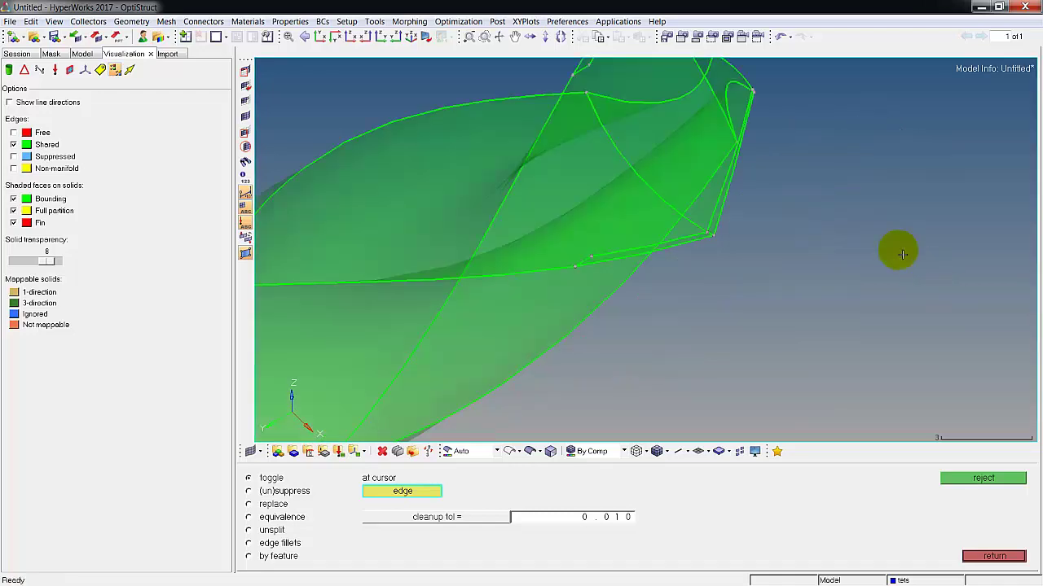
{"action": "left_click", "coordinate": [655, 249]}
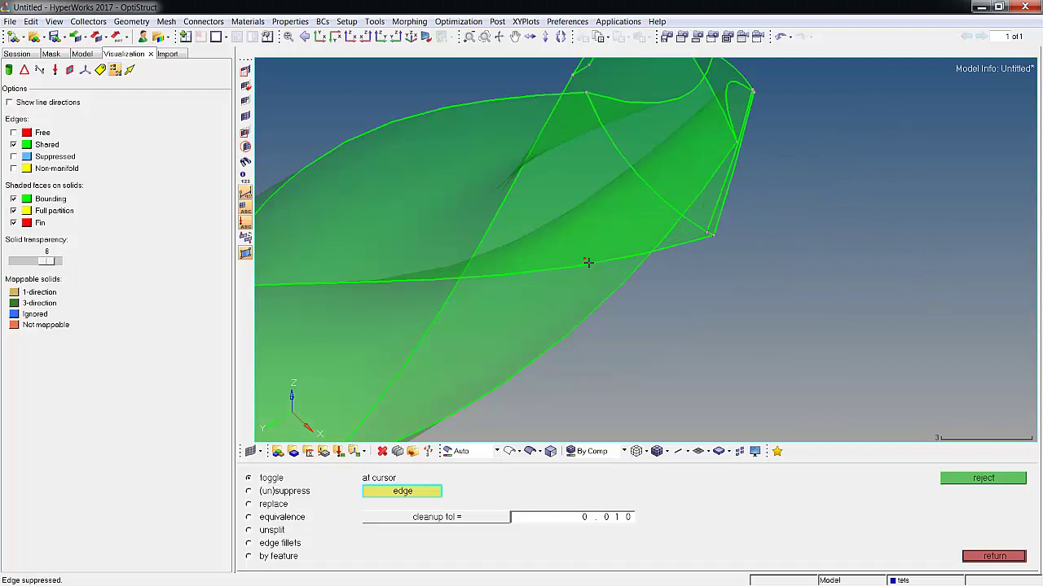
{"action": "scroll", "coordinate": [616, 209], "scroll_direction": "down", "scroll_amount": 2}
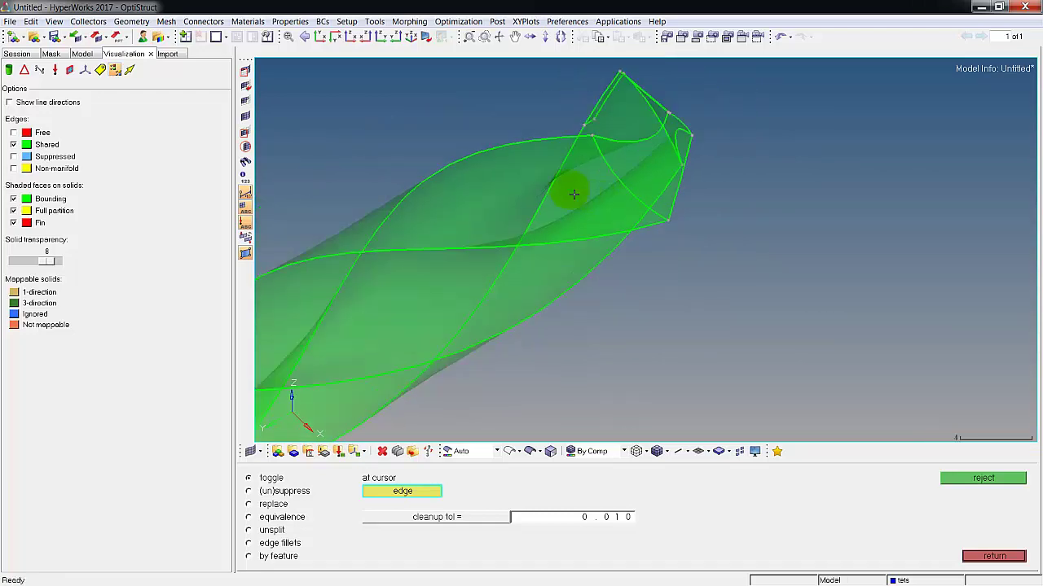
Step: Suppress the narrow strip's inner edges and short end edge along the opposite flute rim at the drill tip
{"action": "left_click_drag", "start_coordinate": [545, 227], "coordinate": [577, 247], "text": "ctrl"}
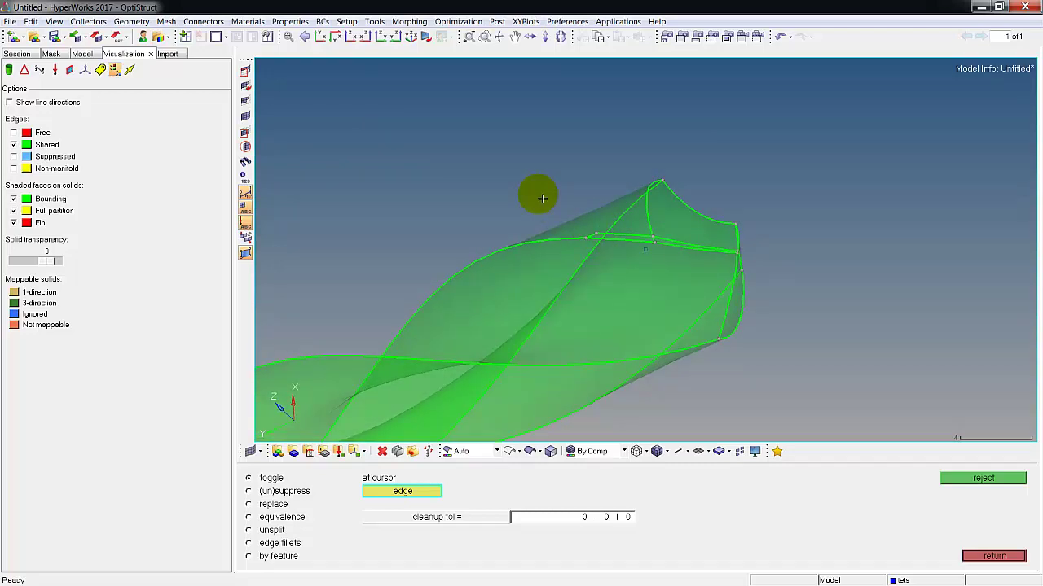
{"action": "scroll", "coordinate": [668, 269], "scroll_direction": "up", "scroll_amount": 4}
{"action": "left_click", "coordinate": [508, 199]}
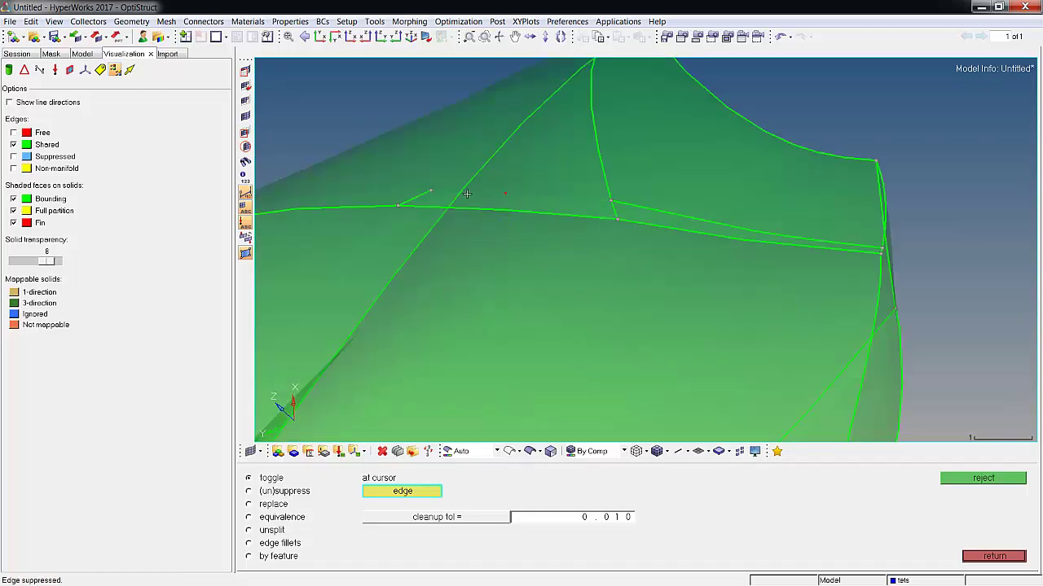
{"action": "left_click", "coordinate": [424, 200]}
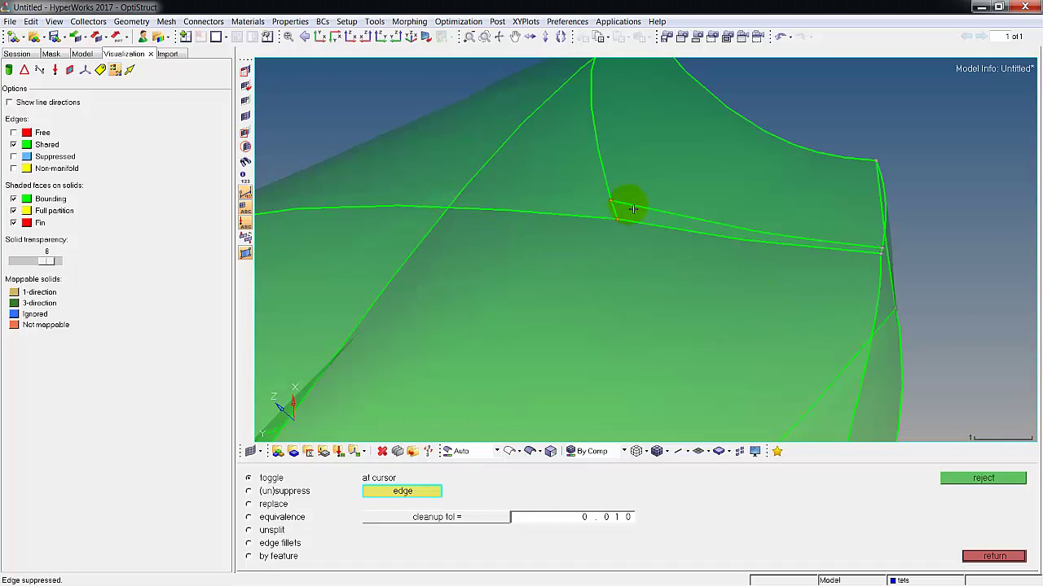
{"action": "scroll", "coordinate": [741, 293], "scroll_direction": "down", "scroll_amount": 2}
{"action": "left_click_drag", "start_coordinate": [811, 368], "coordinate": [736, 378], "text": "ctrl"}
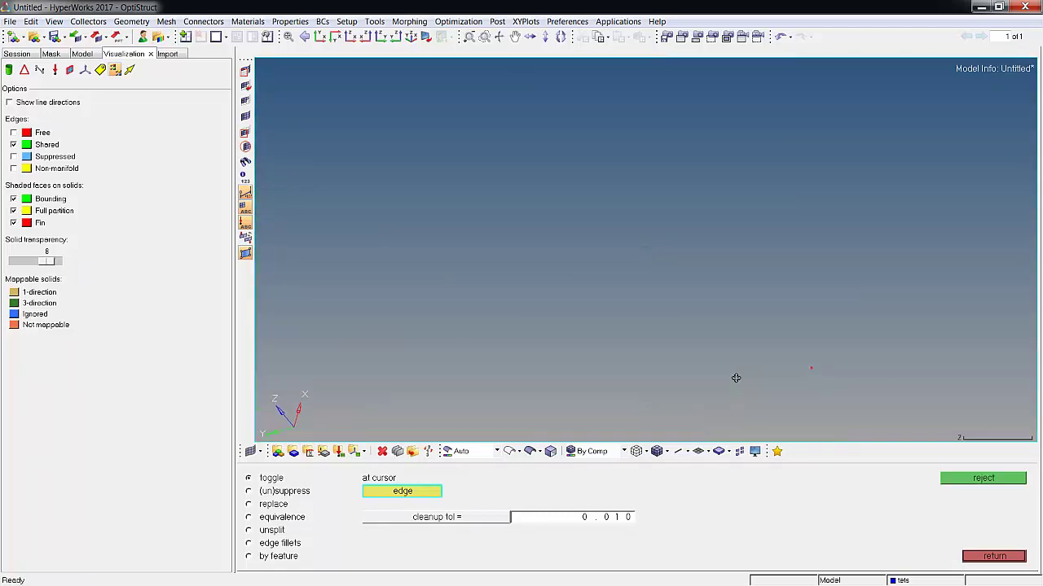
Step: Inspect the whole drill bit and its tip for remaining sliver edges, and close the edge editing tool
{"action": "left_click", "coordinate": [289, 37]}
{"action": "left_click_drag", "start_coordinate": [535, 277], "coordinate": [585, 348], "text": "ctrl"}
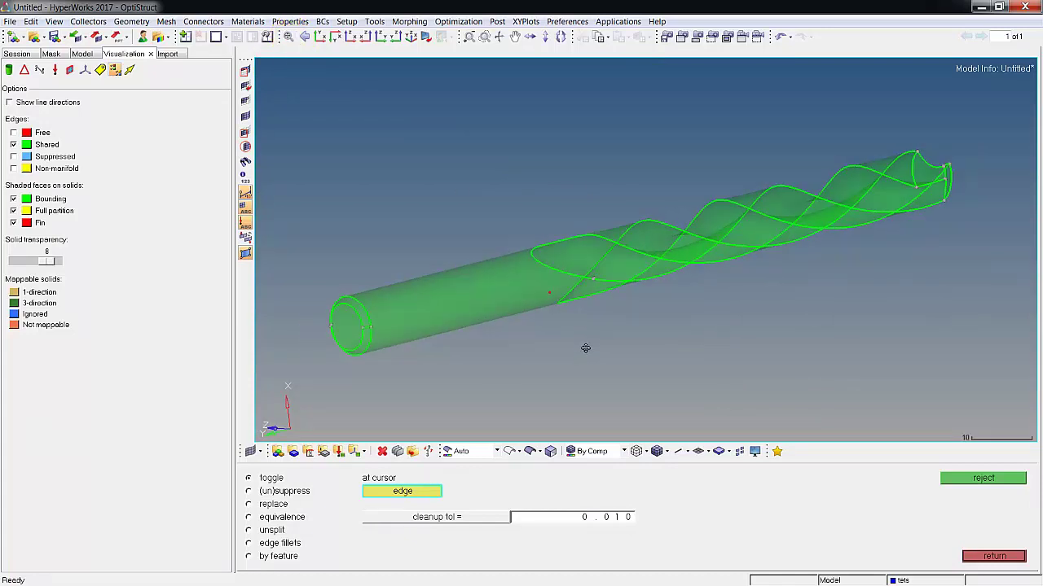
{"action": "scroll", "coordinate": [719, 254], "scroll_direction": "up", "scroll_amount": 5}
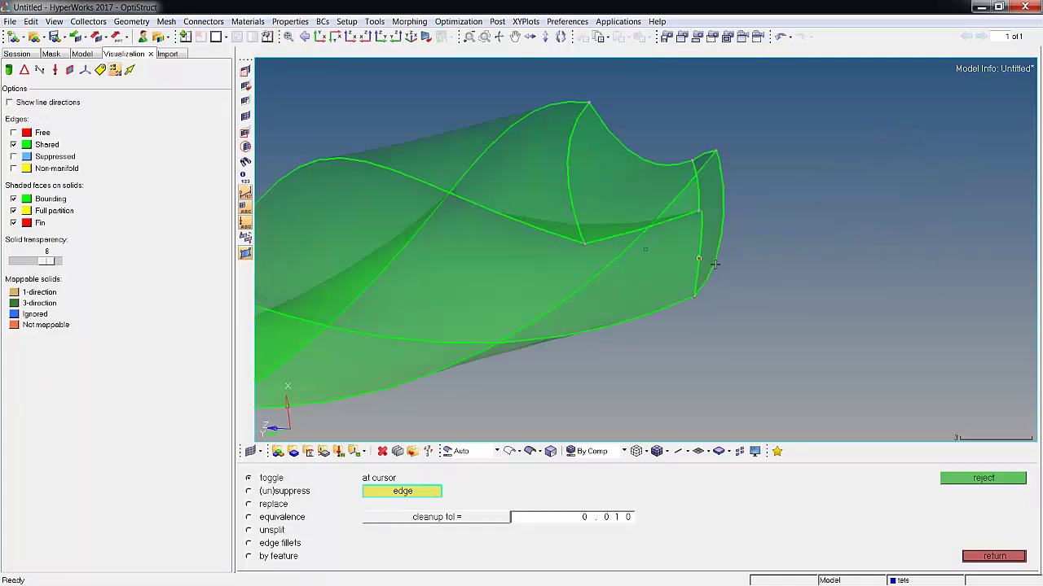
{"action": "left_click_drag", "start_coordinate": [714, 263], "coordinate": [865, 328], "text": "ctrl"}
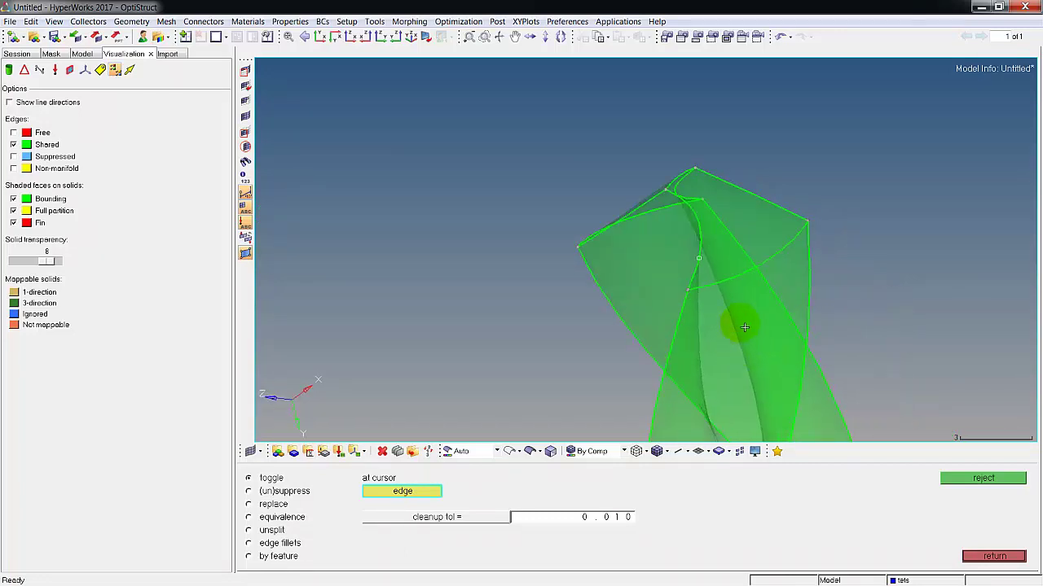
{"action": "scroll", "coordinate": [745, 326], "scroll_direction": "down", "scroll_amount": 6, "text": "ctrl"}
{"action": "right_click_drag", "start_coordinate": [814, 361], "coordinate": [704, 196], "text": "ctrl"}
{"action": "mouse_move", "coordinate": [777, 406]}
{"action": "left_mouse_down", "text": "ctrl"}
{"action": "mouse_move", "coordinate": [663, 399]}
{"action": "mouse_move", "coordinate": [775, 407]}
{"action": "left_mouse_up", "text": "ctrl"}
{"action": "left_click", "coordinate": [982, 556]}
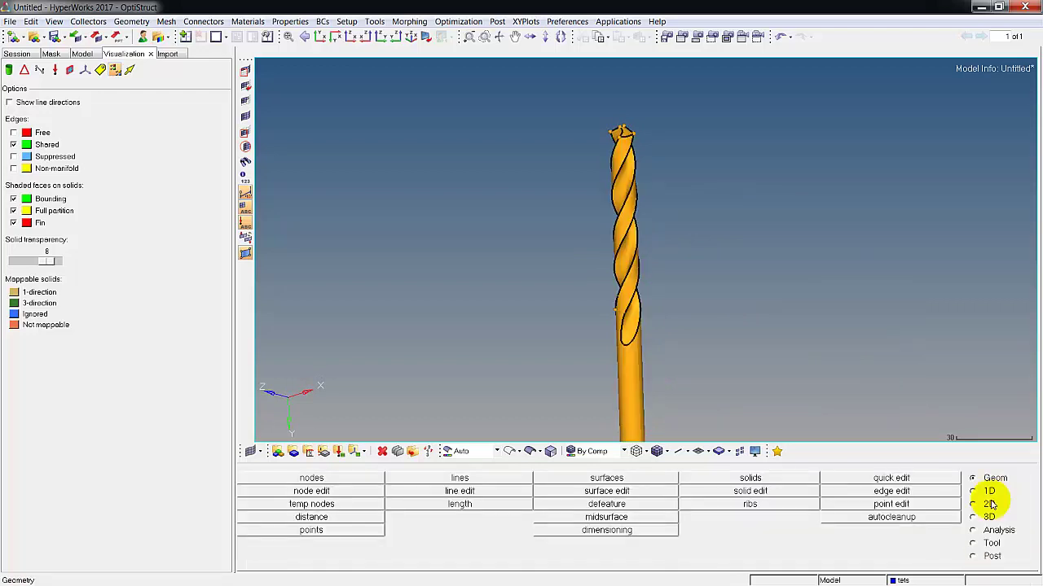
Step: Inspect the whole drill bit and the flute run-out near the shank for leftover sliver surfaces, with the component list shown
{"action": "left_click_drag", "start_coordinate": [752, 342], "coordinate": [646, 235], "text": "ctrl"}
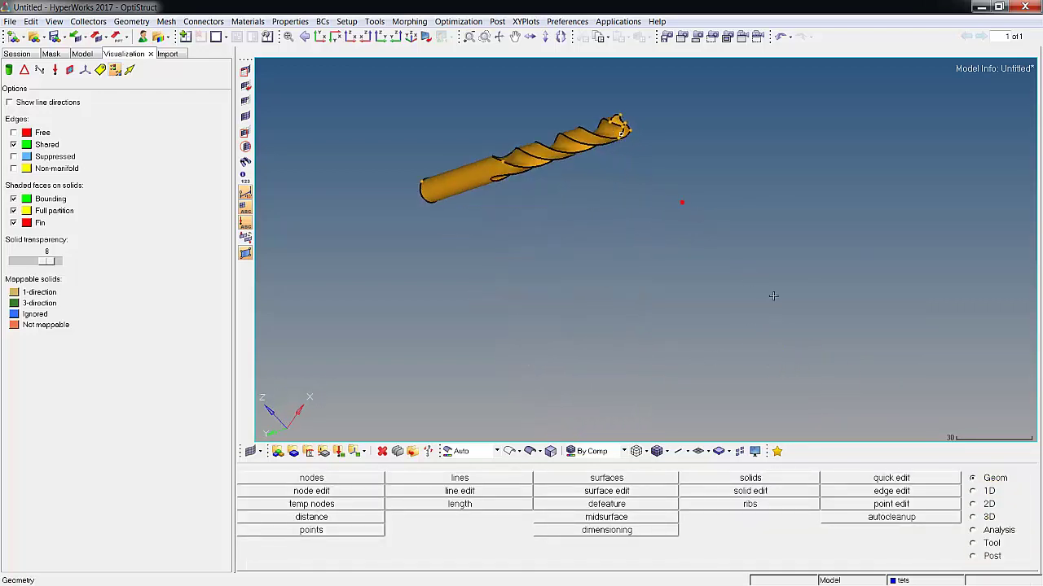
{"action": "left_click_drag", "start_coordinate": [502, 154], "coordinate": [495, 261], "text": "ctrl"}
{"action": "right_click_drag", "start_coordinate": [462, 252], "coordinate": [623, 309], "text": "ctrl"}
{"action": "left_click_drag", "start_coordinate": [676, 352], "coordinate": [655, 359], "text": "ctrl"}
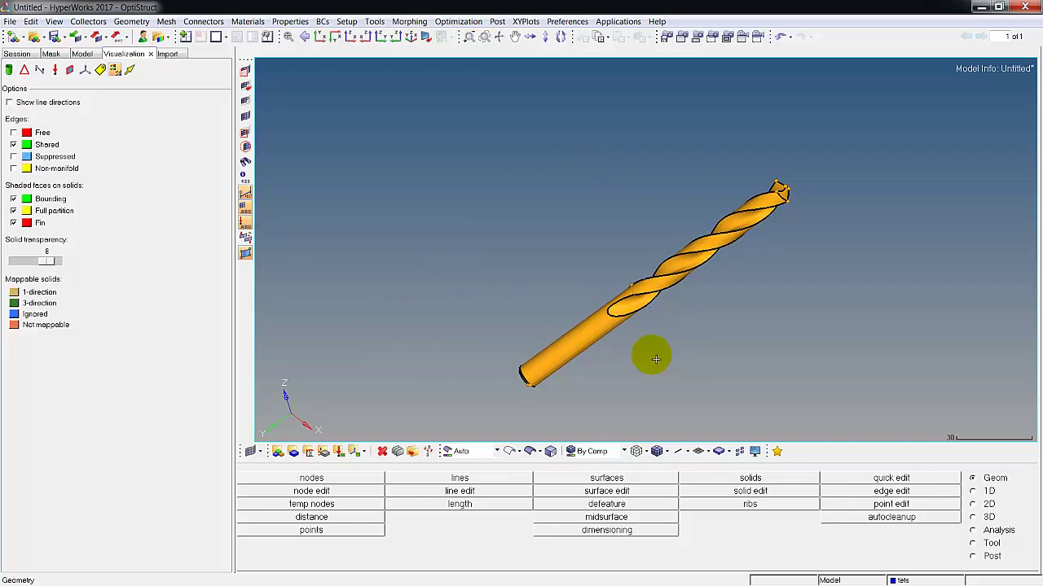
{"action": "left_click", "coordinate": [81, 54]}
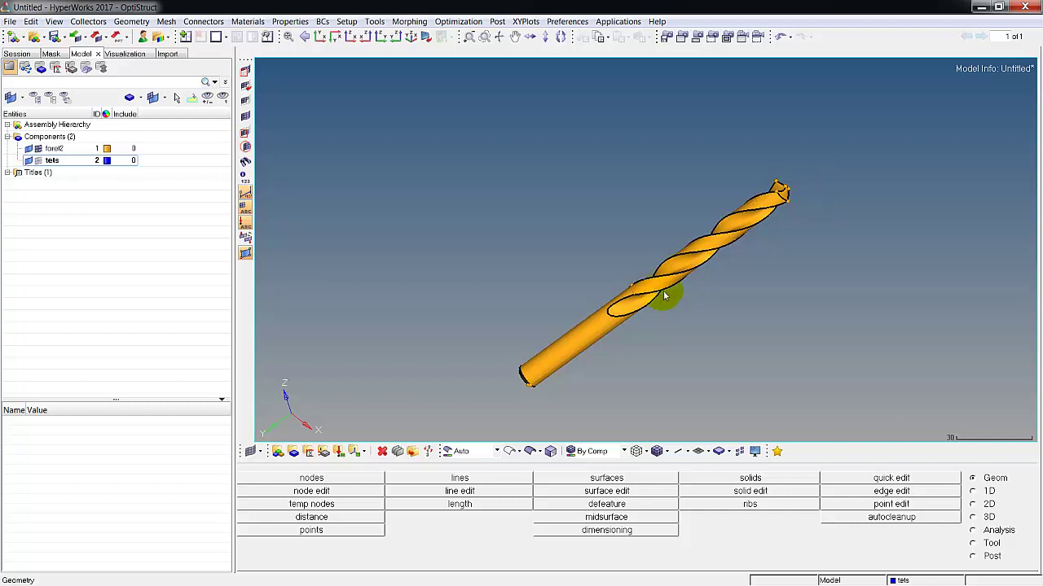
{"action": "mouse_move", "coordinate": [626, 293]}
{"action": "left_mouse_down", "text": "ctrl"}
{"action": "mouse_move", "coordinate": [687, 329]}
{"action": "mouse_move", "coordinate": [647, 284]}
{"action": "left_mouse_up", "text": "ctrl"}
{"action": "left_click_drag", "start_coordinate": [708, 256], "coordinate": [635, 276], "text": "ctrl"}
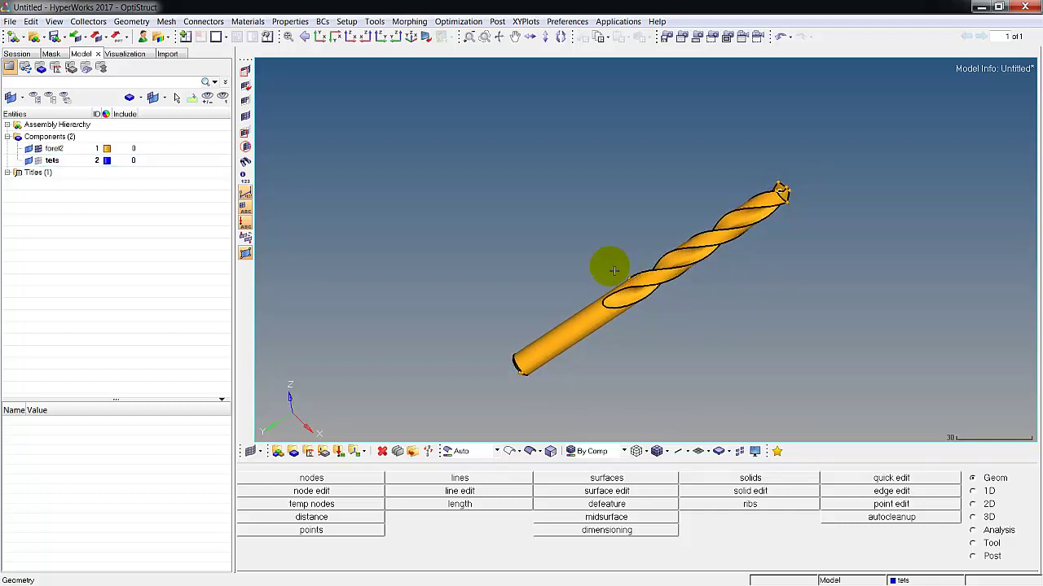
{"action": "middle_click_drag", "start_coordinate": [613, 268], "coordinate": [678, 310], "text": "ctrl"}
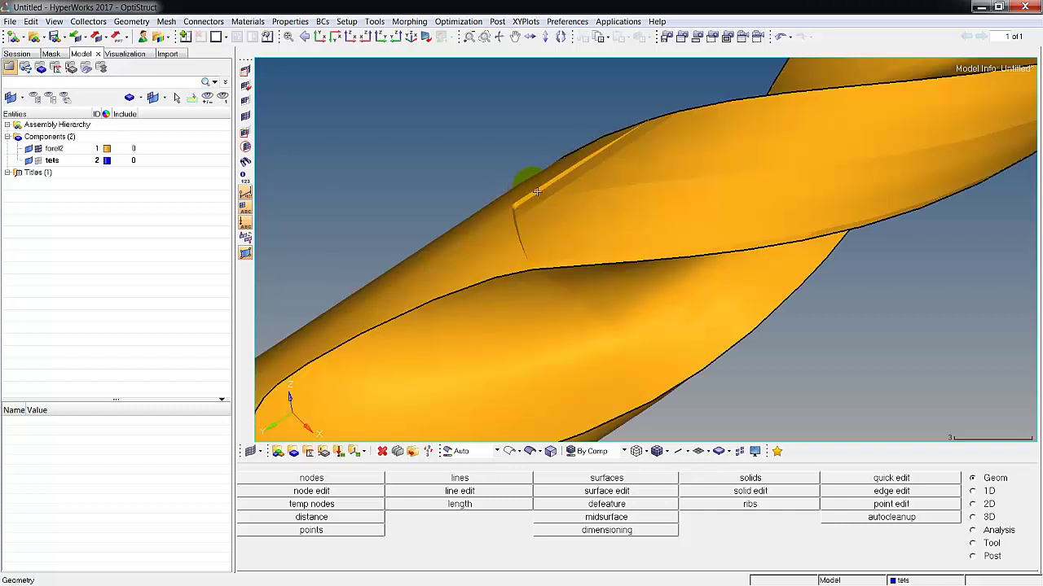
{"action": "left_click_drag", "start_coordinate": [501, 235], "coordinate": [746, 286], "text": "ctrl"}
{"action": "scroll", "coordinate": [750, 288], "scroll_direction": "down", "scroll_amount": 6}
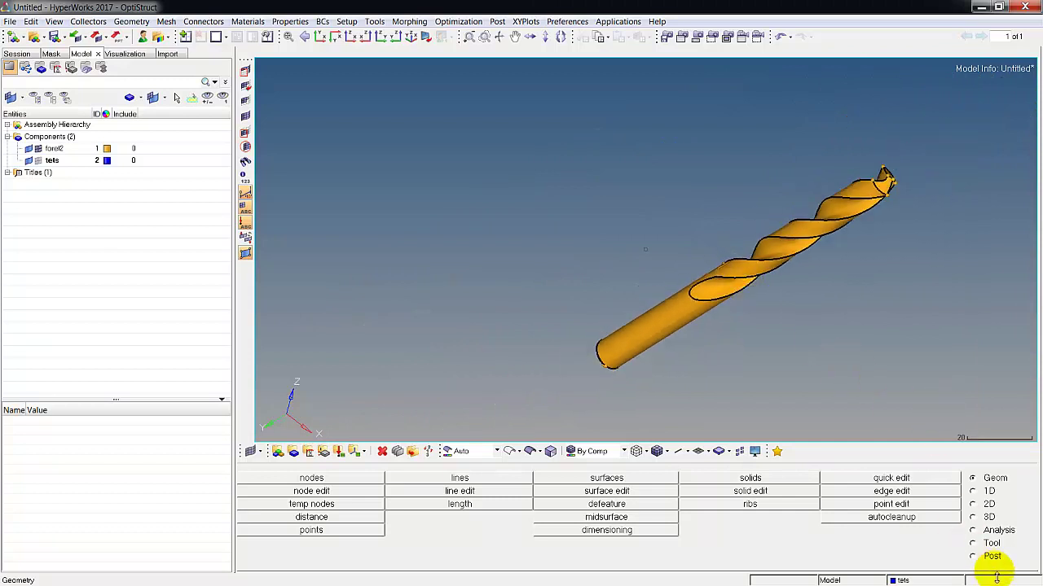
Step: Generate a first-order volume tetra mesh from the drill bit's enclosed surfaces, using element size 1.000, minimum size 0.200, curvature and proximity
{"action": "left_click", "coordinate": [972, 518]}
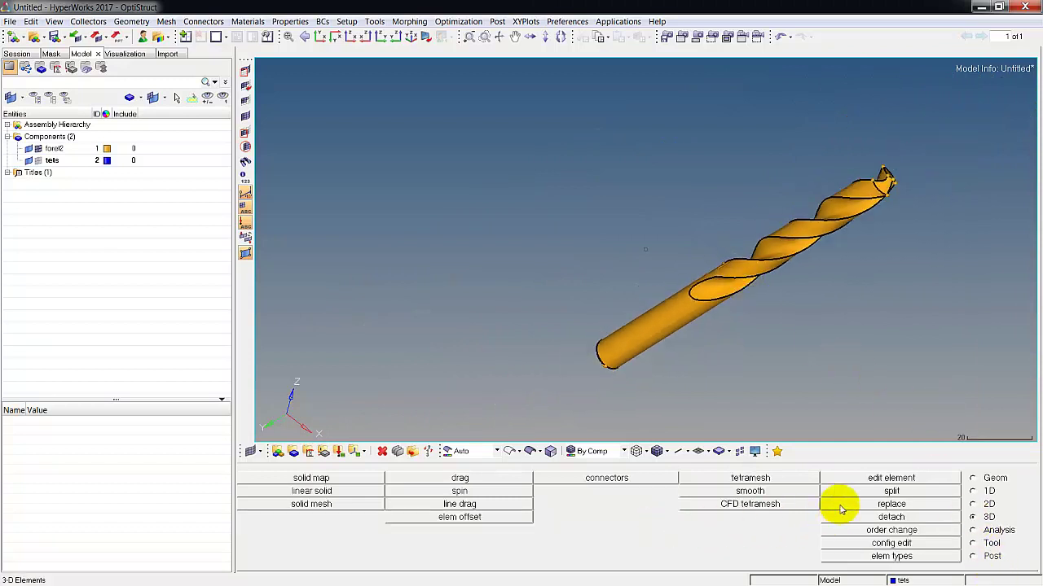
{"action": "left_click", "coordinate": [768, 478]}
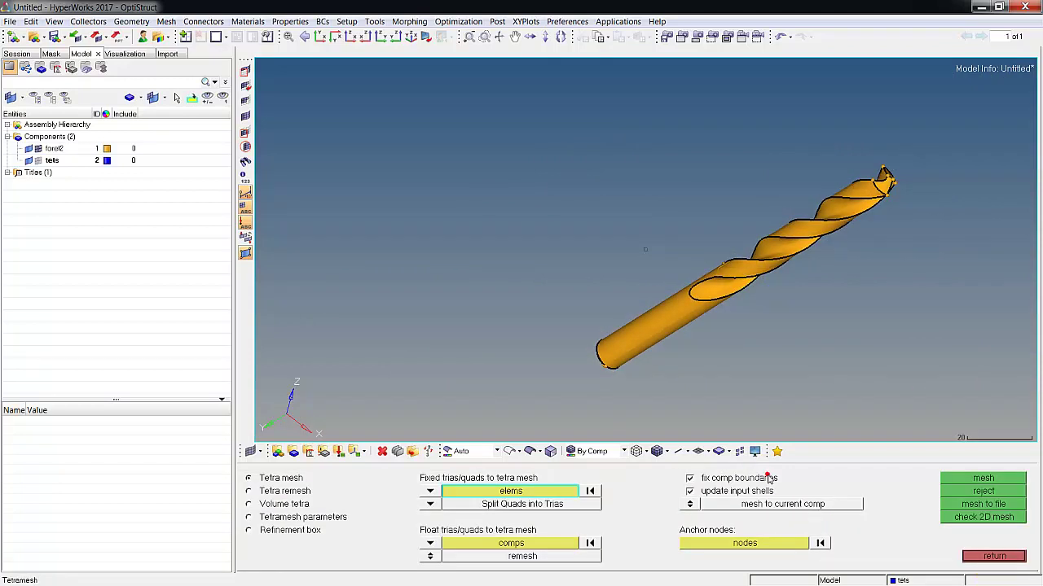
{"action": "left_click", "coordinate": [257, 506]}
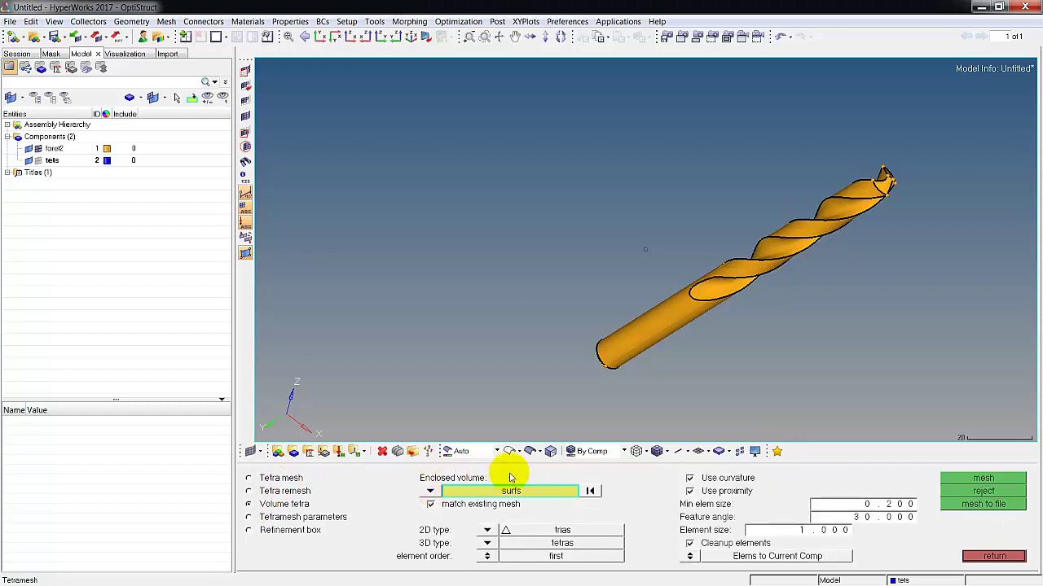
{"action": "left_click", "coordinate": [637, 347]}
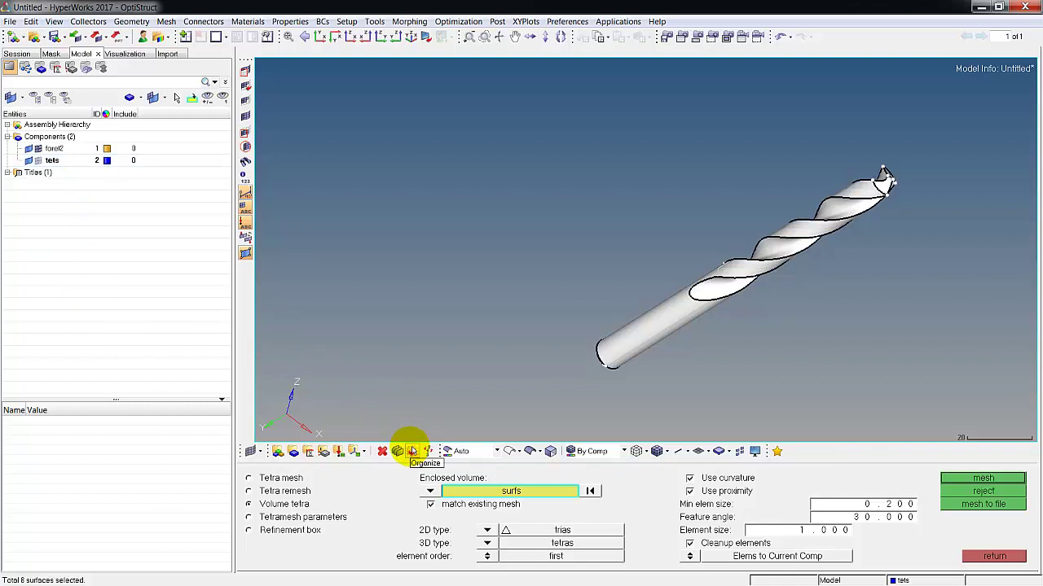
{"action": "left_click", "coordinate": [956, 480]}
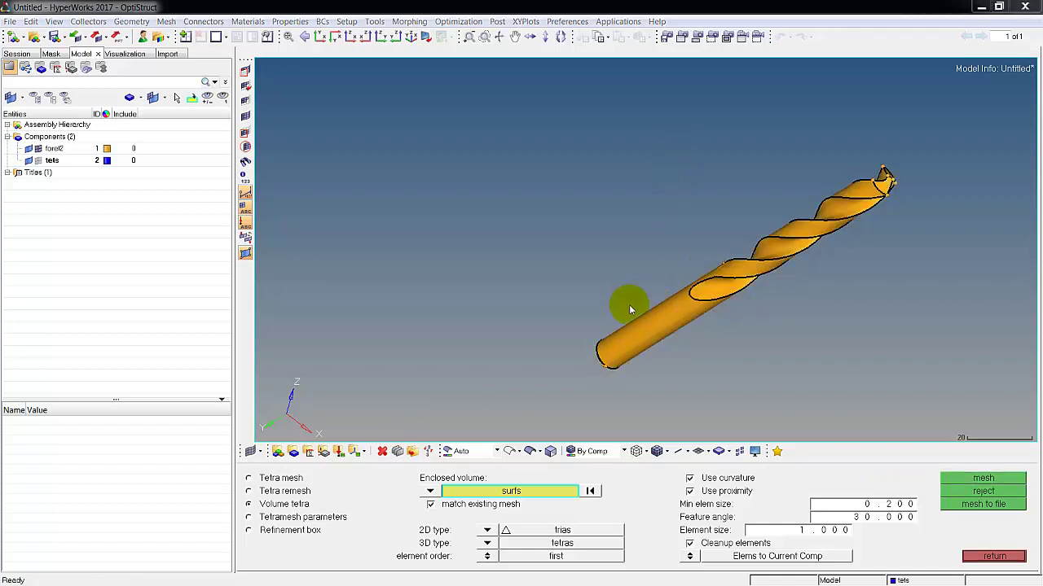
Step: Show the elements of the tets component, and hide the geometry of both components and the forel2 elements
{"action": "left_click", "coordinate": [39, 161]}
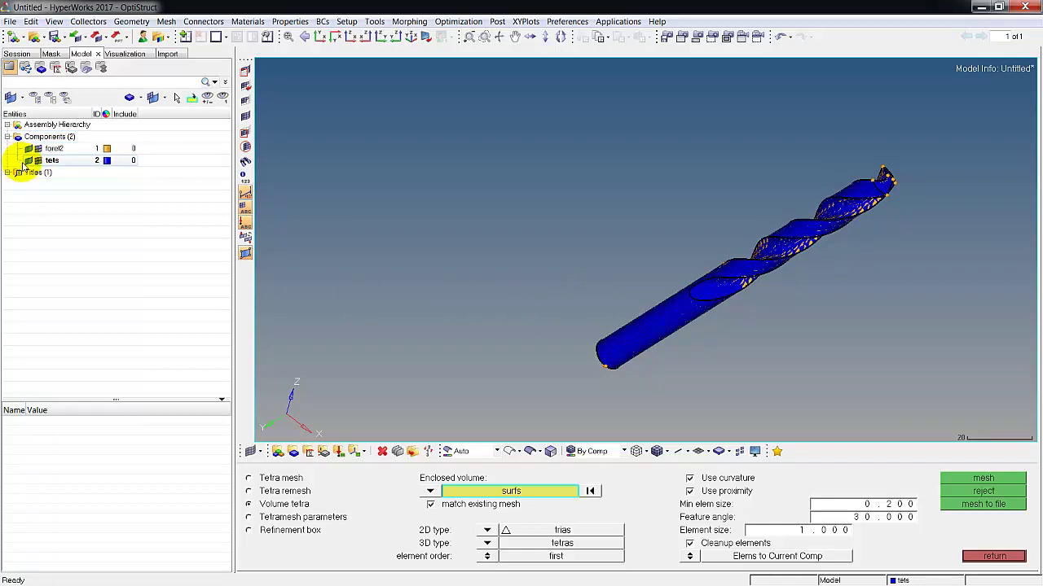
{"action": "left_click", "coordinate": [28, 161]}
{"action": "left_click", "coordinate": [28, 149]}
{"action": "left_click", "coordinate": [38, 148]}
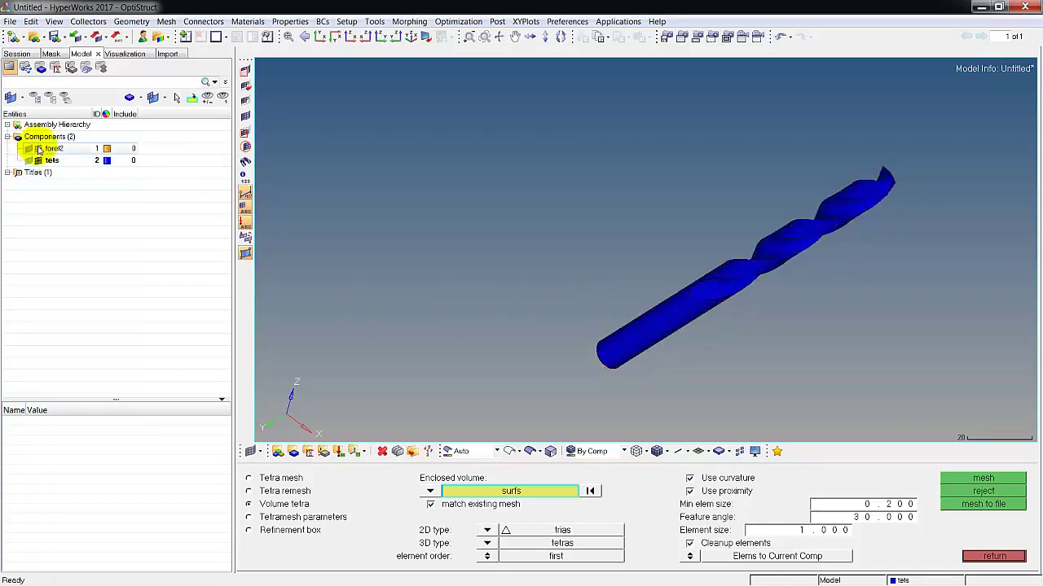
{"action": "left_click_drag", "start_coordinate": [906, 253], "coordinate": [704, 282], "text": "ctrl"}
{"action": "left_click", "coordinate": [704, 283]}
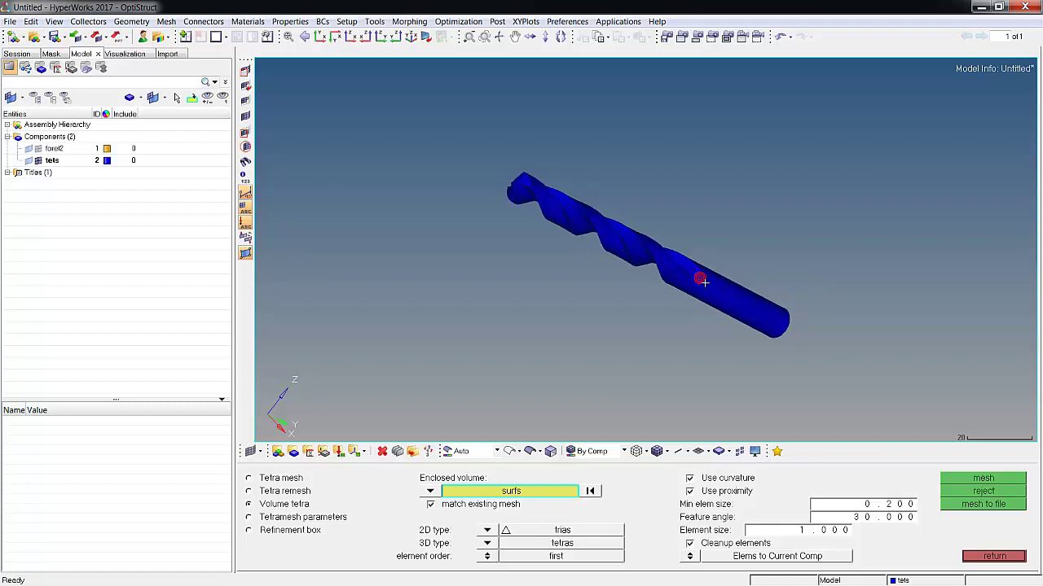
Step: Mask the elements at the drill's tip end to examine the tetra mesh inside, and unmask all elements
{"action": "left_click", "coordinate": [993, 556]}
{"action": "key", "text": "F5"}
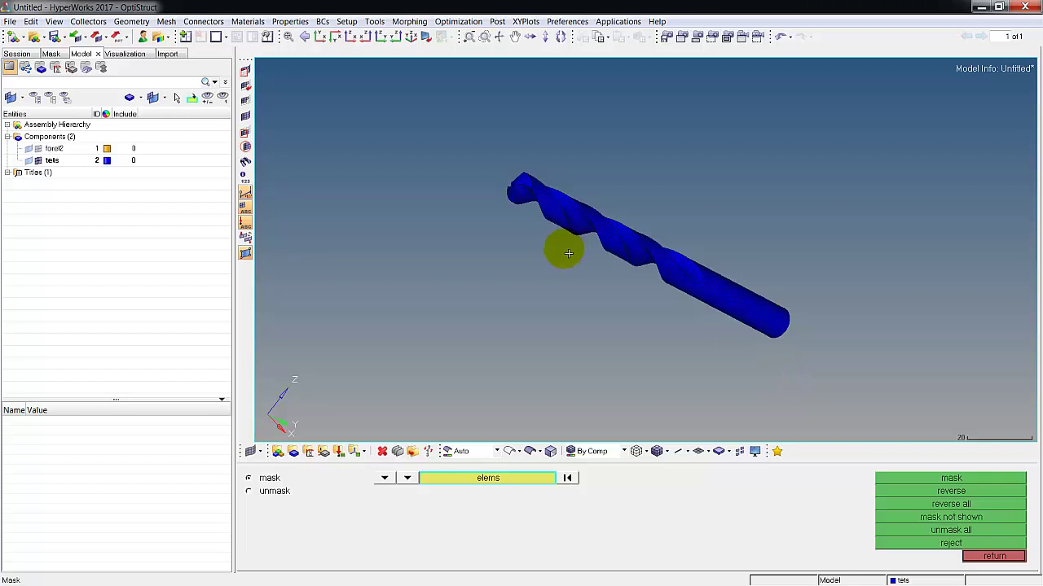
{"action": "left_click_drag", "start_coordinate": [476, 135], "coordinate": [593, 264], "text": "shift"}
{"action": "left_click", "coordinate": [917, 478]}
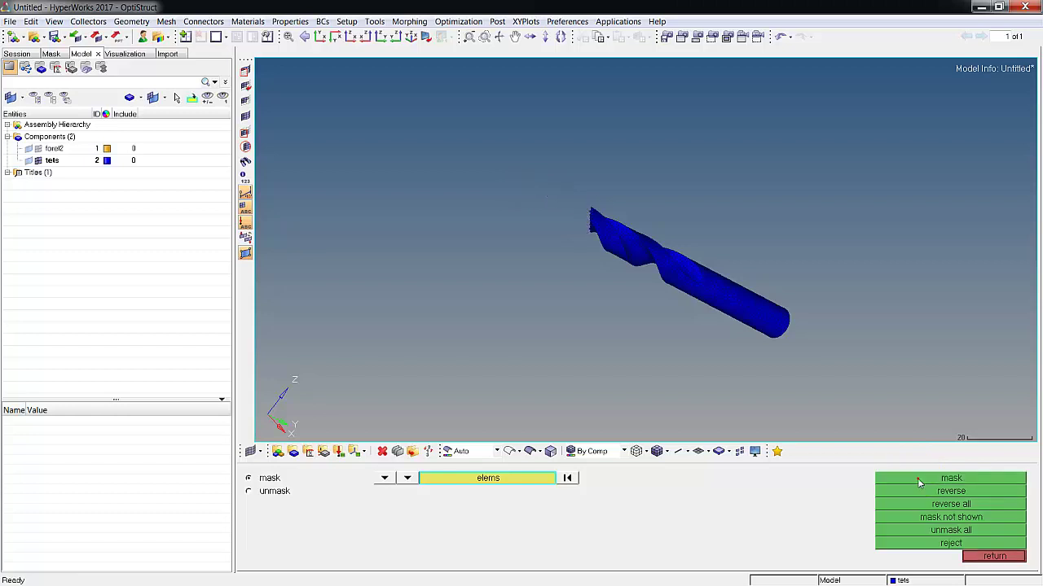
{"action": "left_click_drag", "start_coordinate": [647, 243], "coordinate": [723, 267], "text": "ctrl"}
{"action": "middle_click_drag", "start_coordinate": [610, 230], "coordinate": [705, 321], "text": "ctrl"}
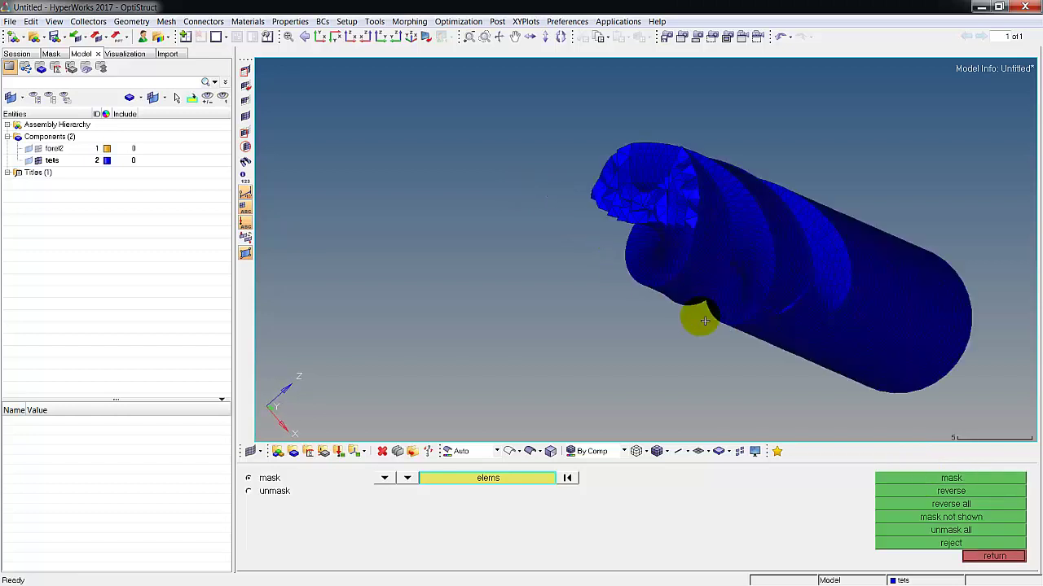
{"action": "mouse_move", "coordinate": [715, 231]}
{"action": "left_mouse_down", "text": "ctrl"}
{"action": "mouse_move", "coordinate": [661, 250]}
{"action": "mouse_move", "coordinate": [562, 223]}
{"action": "left_mouse_up", "text": "ctrl"}
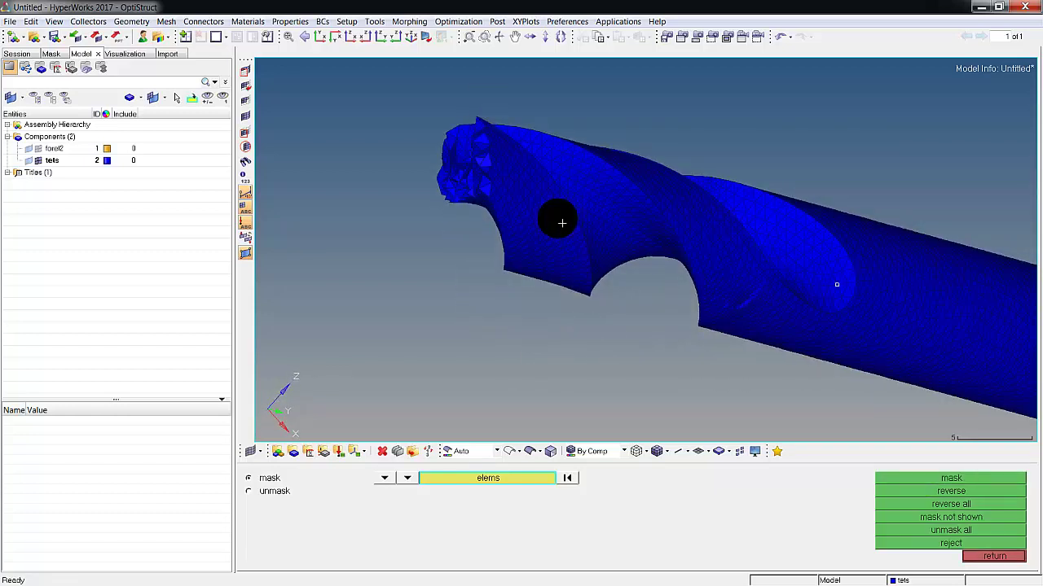
{"action": "left_click", "coordinate": [956, 531]}
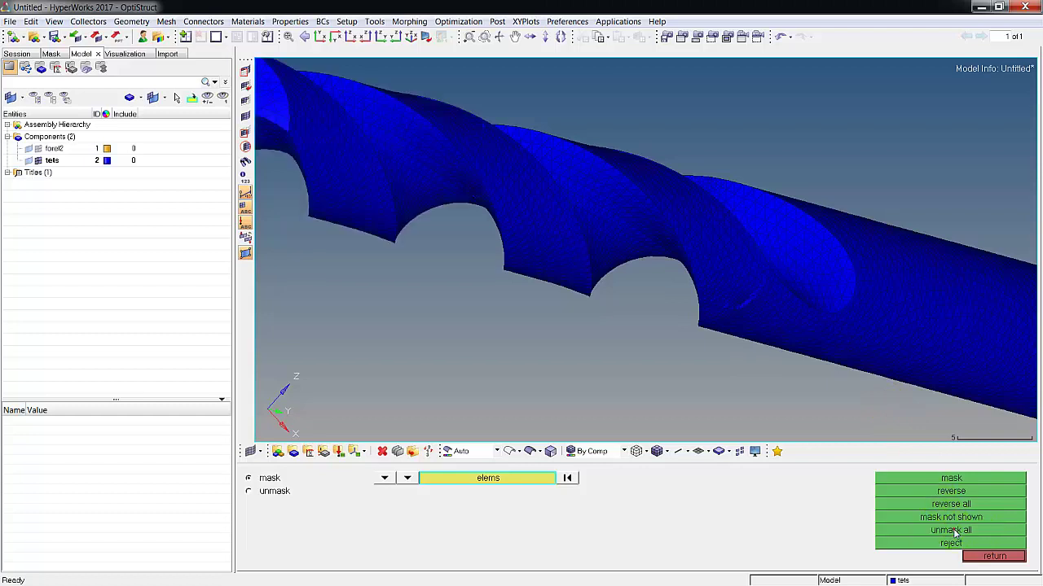
{"action": "left_click", "coordinate": [978, 556]}
Step: Check the 3-D elements of the drill bit for tet collapse below 0.300
{"action": "scroll", "coordinate": [705, 368], "scroll_direction": "down", "scroll_amount": 3}
{"action": "scroll", "coordinate": [705, 368], "scroll_direction": "down", "scroll_amount": 2, "text": "ctrl"}
{"action": "left_click_drag", "start_coordinate": [602, 373], "coordinate": [515, 326], "text": "ctrl"}
{"action": "right_click_drag", "start_coordinate": [803, 385], "coordinate": [674, 320], "text": "ctrl"}
{"action": "left_click_drag", "start_coordinate": [673, 320], "coordinate": [728, 331], "text": "ctrl"}
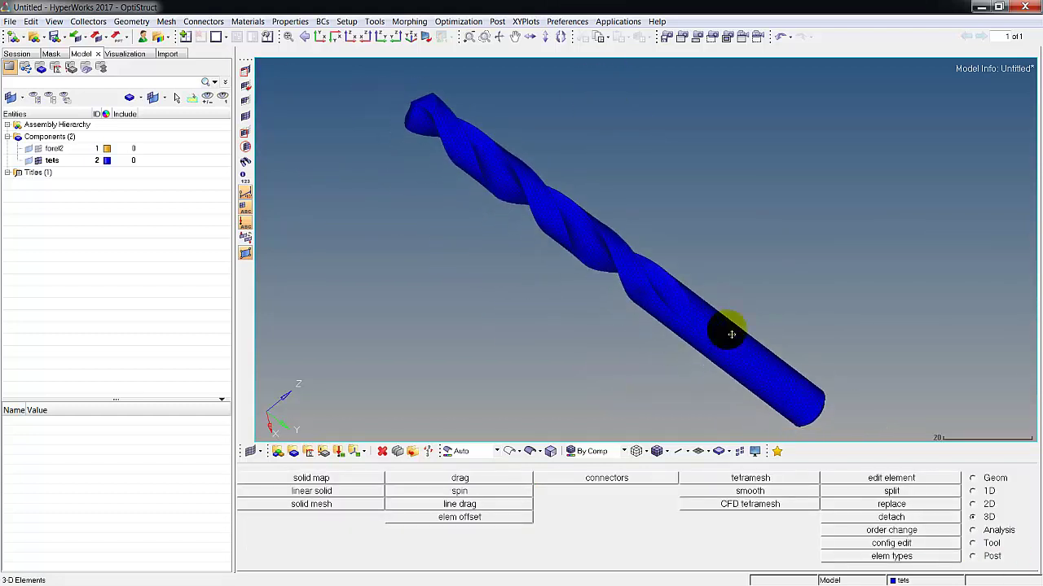
{"action": "left_click", "coordinate": [972, 545]}
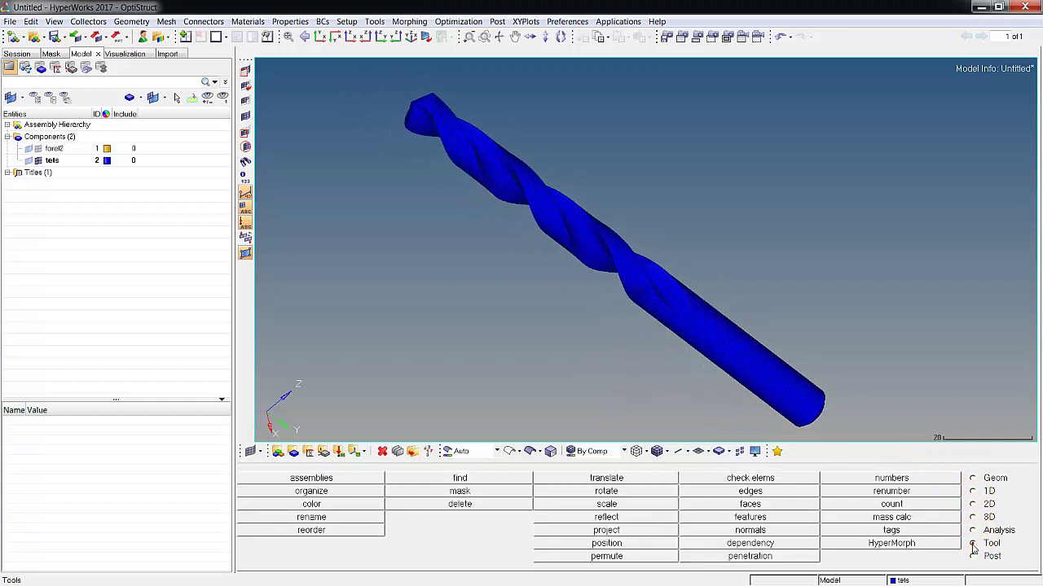
{"action": "left_click", "coordinate": [730, 478]}
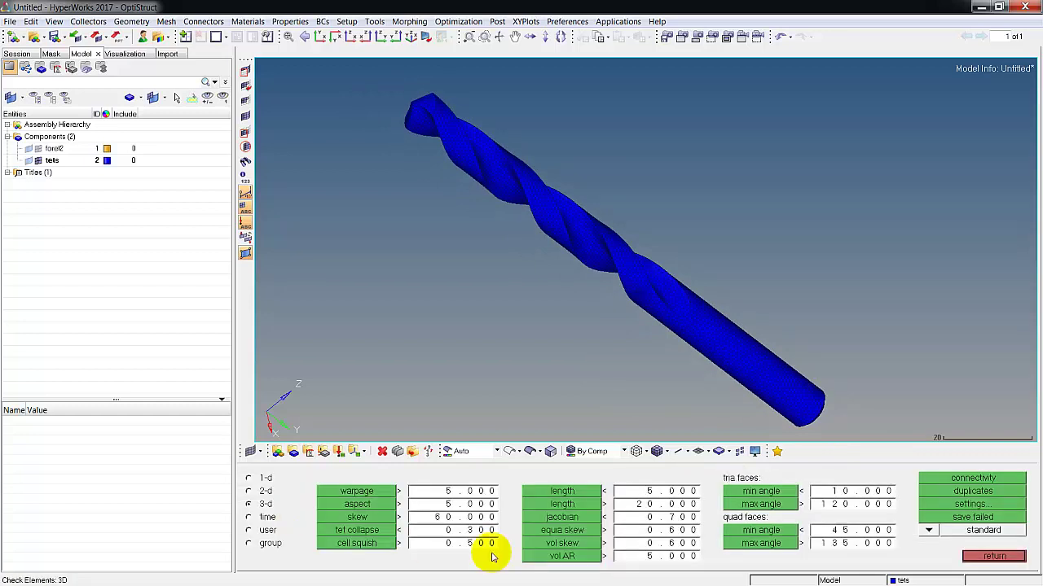
{"action": "left_click", "coordinate": [355, 531]}
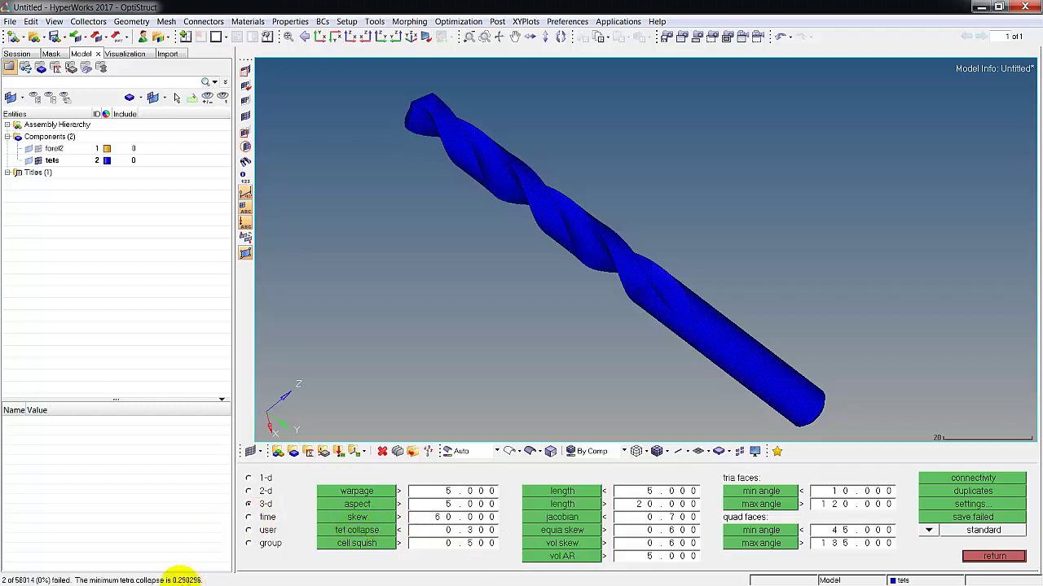